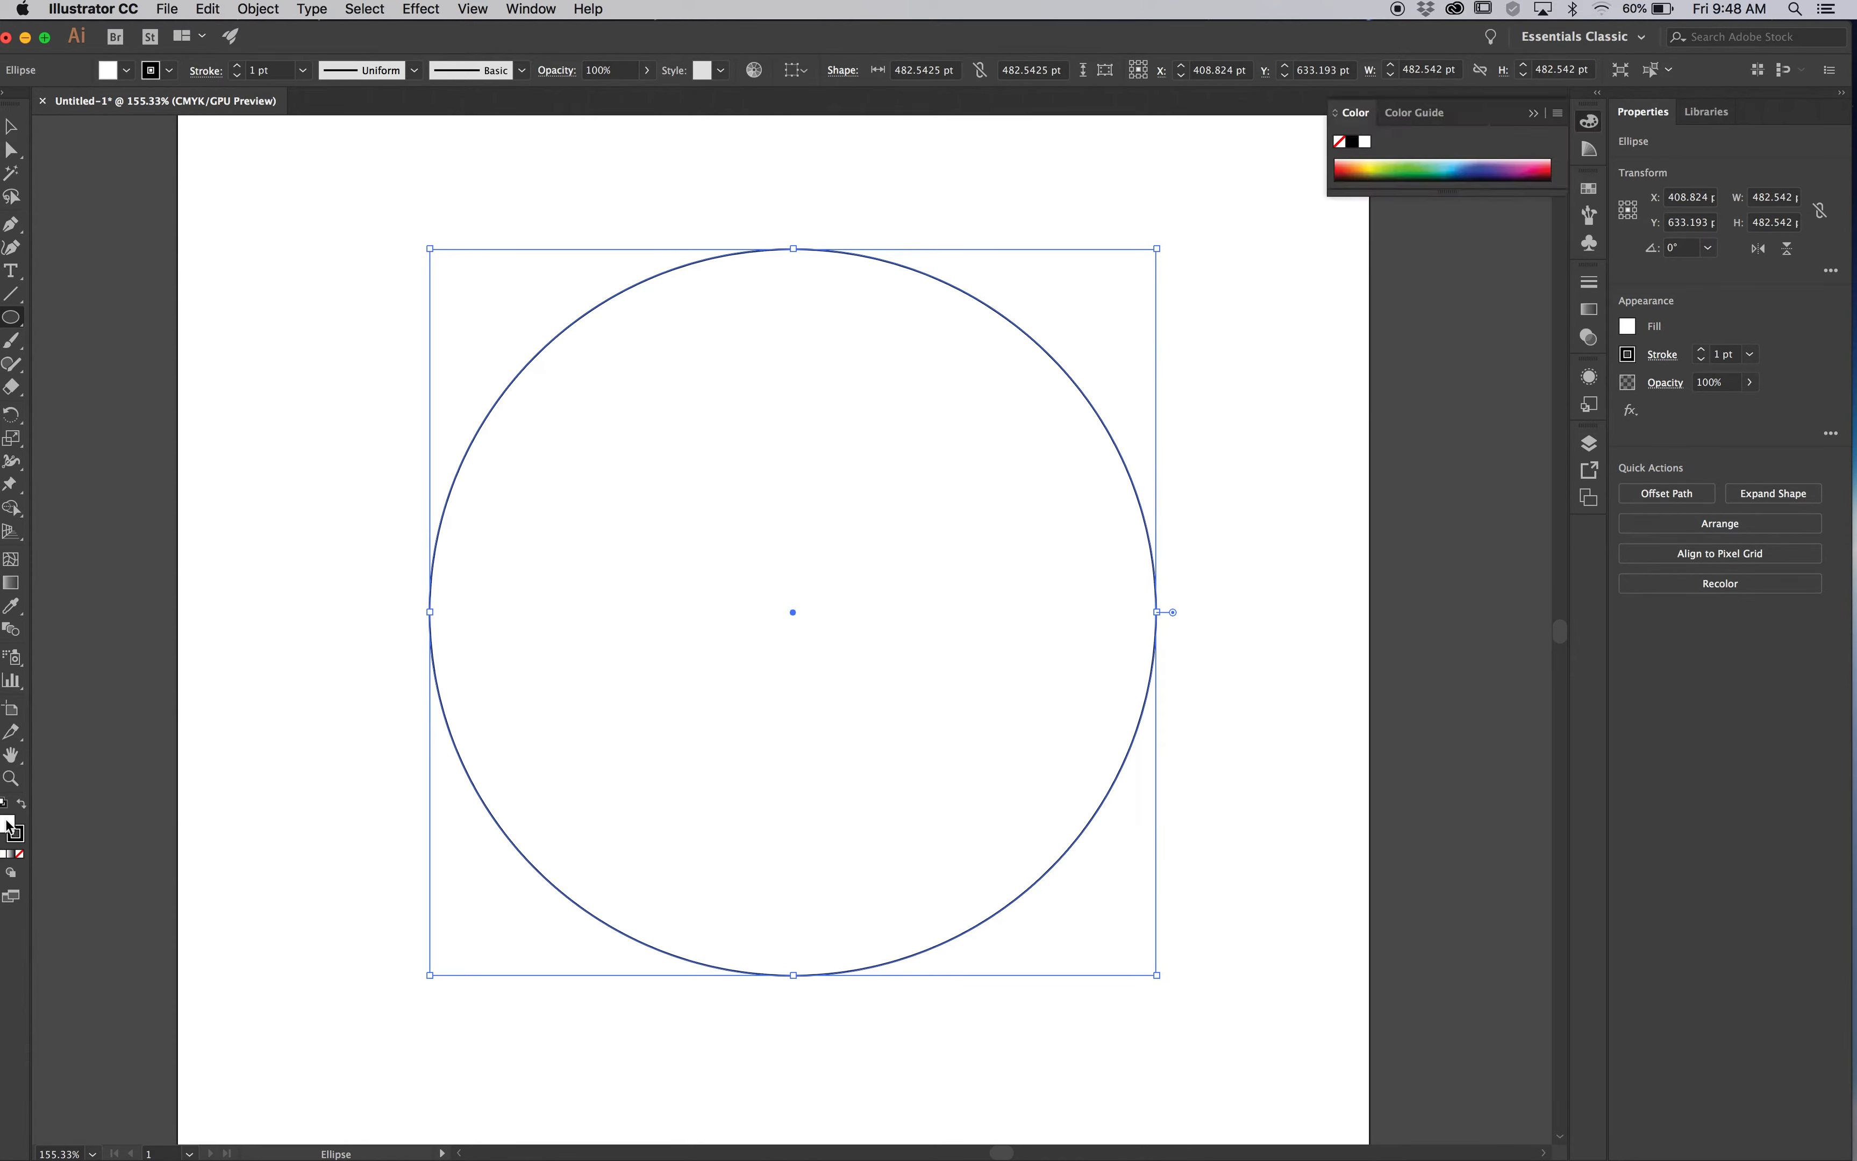
# Remove the circle's fill and scale the airplane artwork down to about 492 pt wide.
pyautogui.click(19, 855)
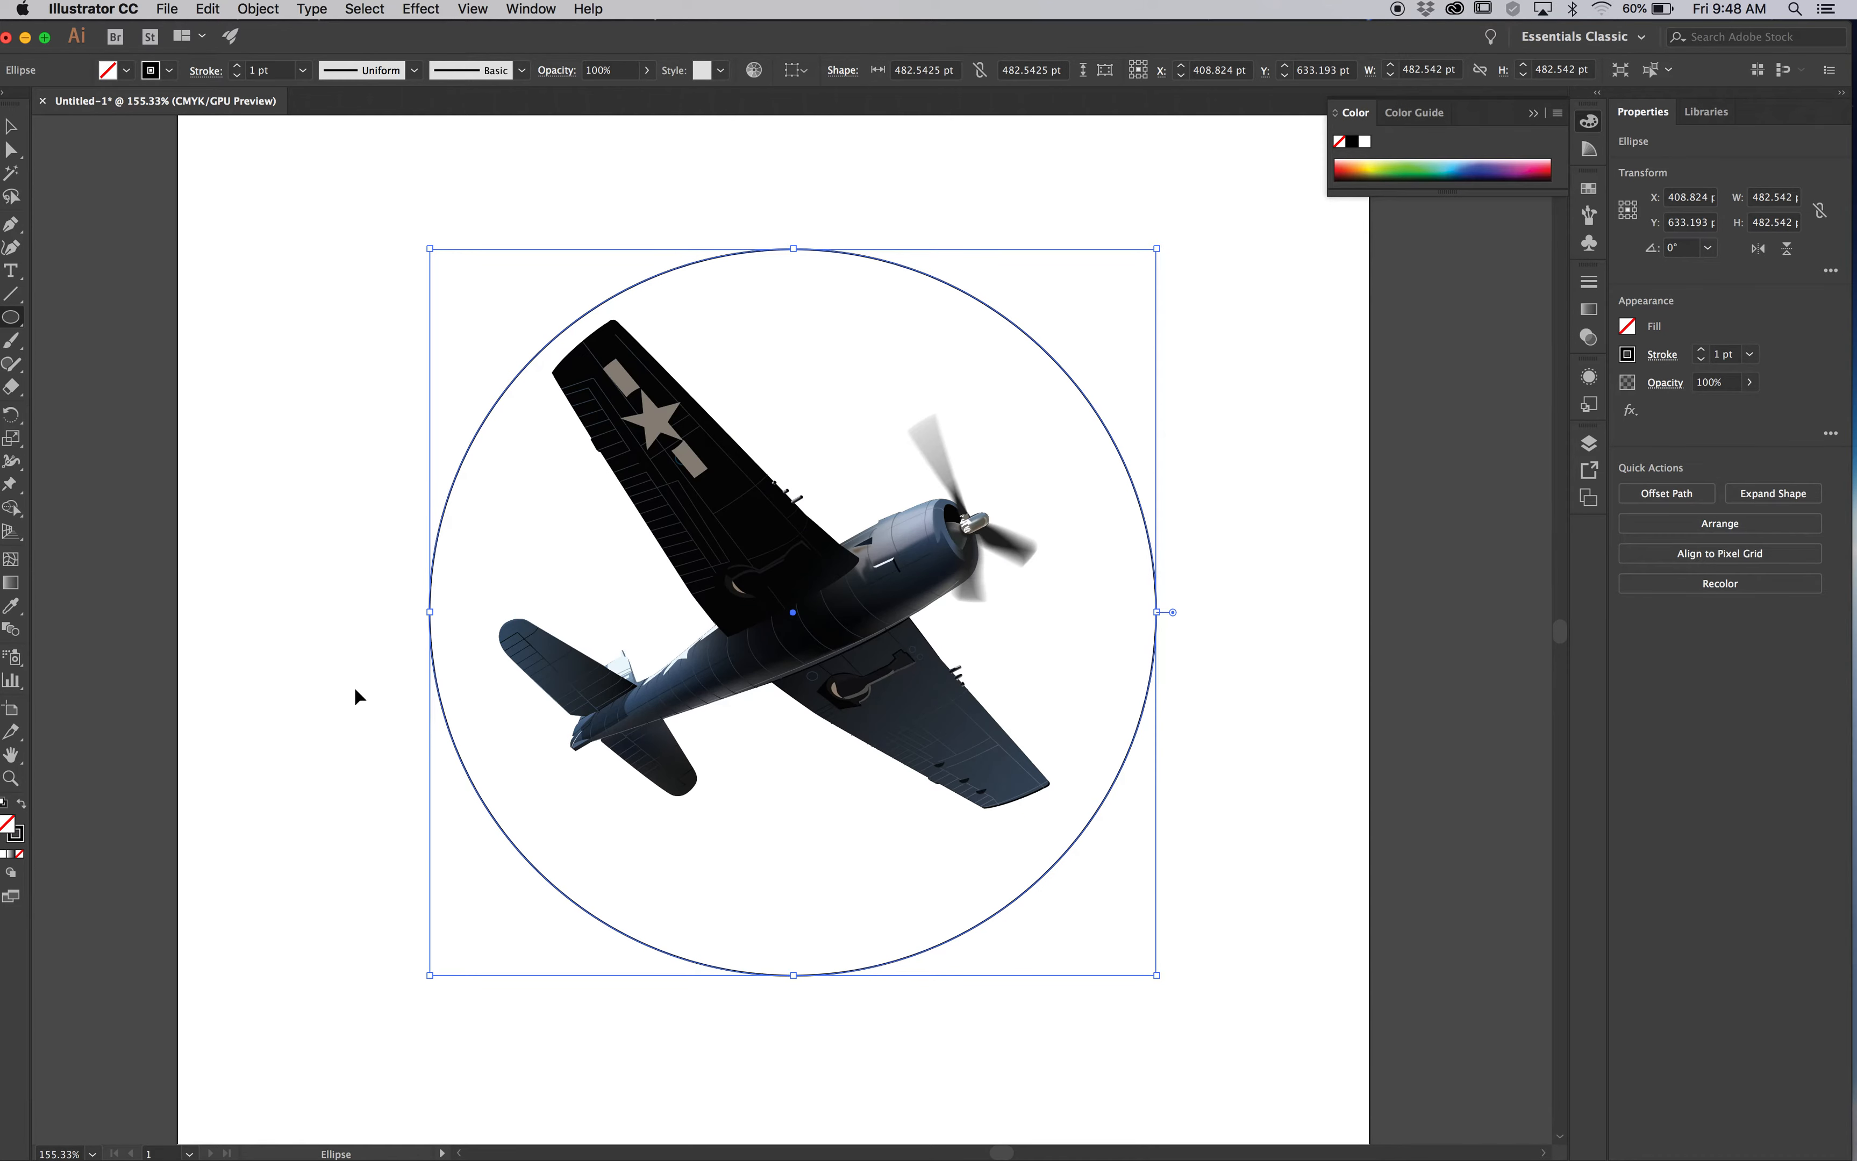
pyautogui.moveTo(348, 194); pyautogui.dragTo(1172, 873)
pyautogui.keyDown('shift'); pyautogui.click(914, 915); pyautogui.keyUp('shift')
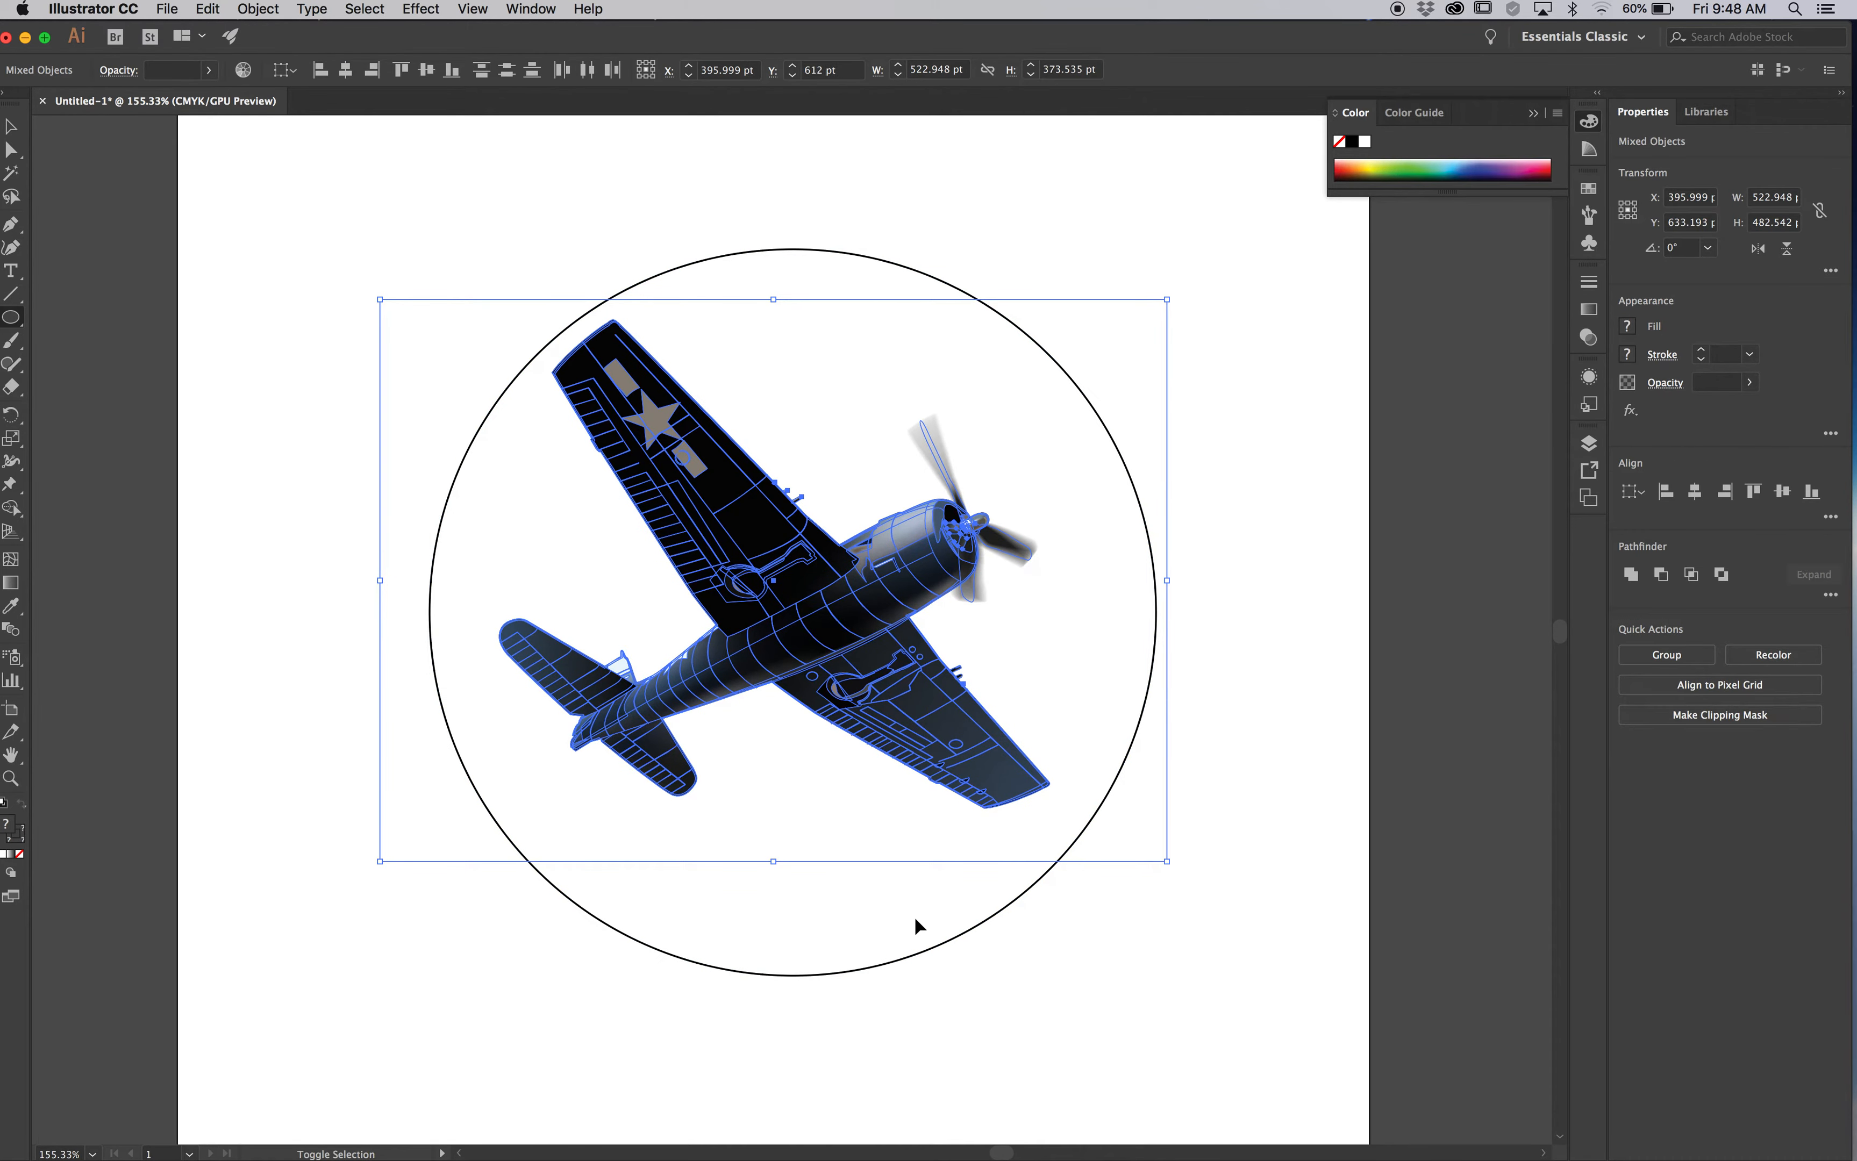
pyautogui.moveTo(380, 298); pyautogui.dragTo(428, 323)
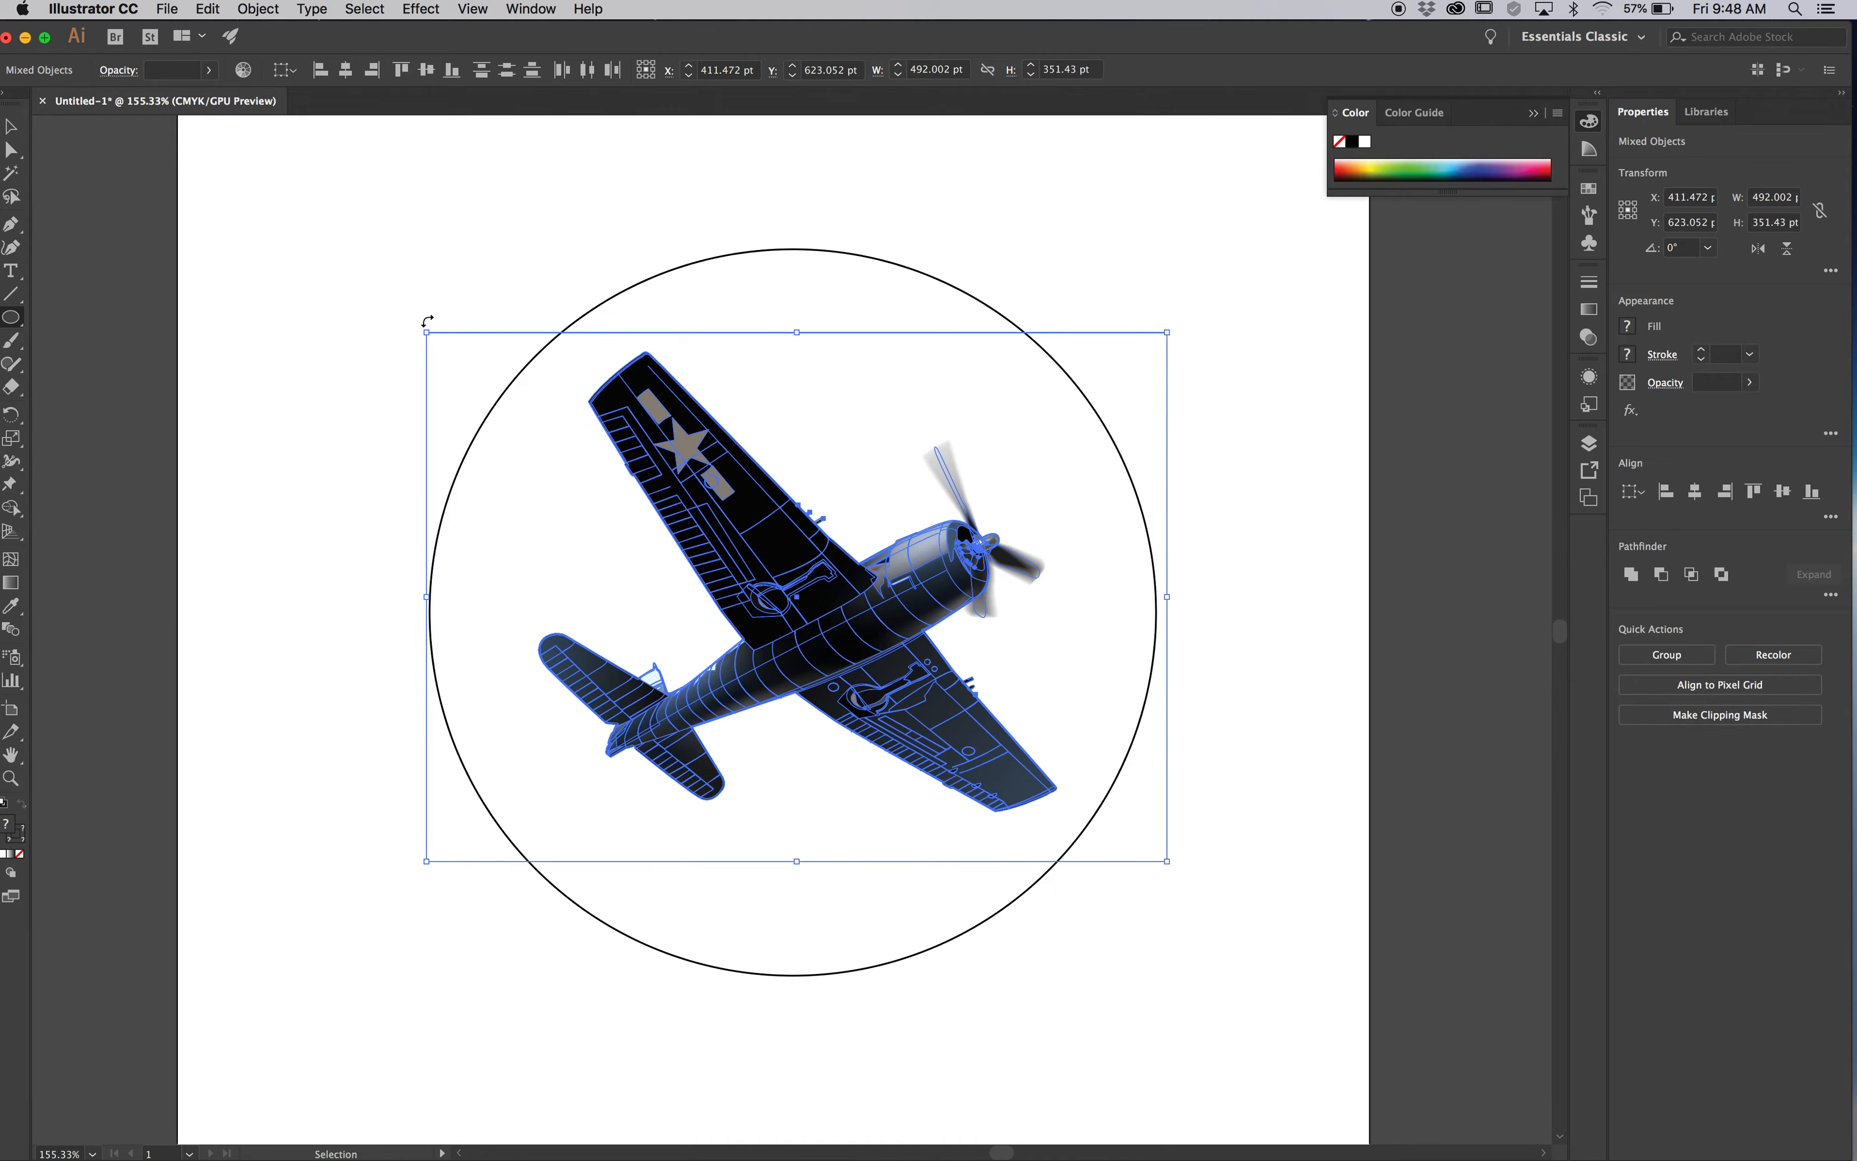
# Group the airplane artwork and shift the group slightly up and to the left inside the circle.
pyautogui.press('super+g')
pyautogui.press('v')
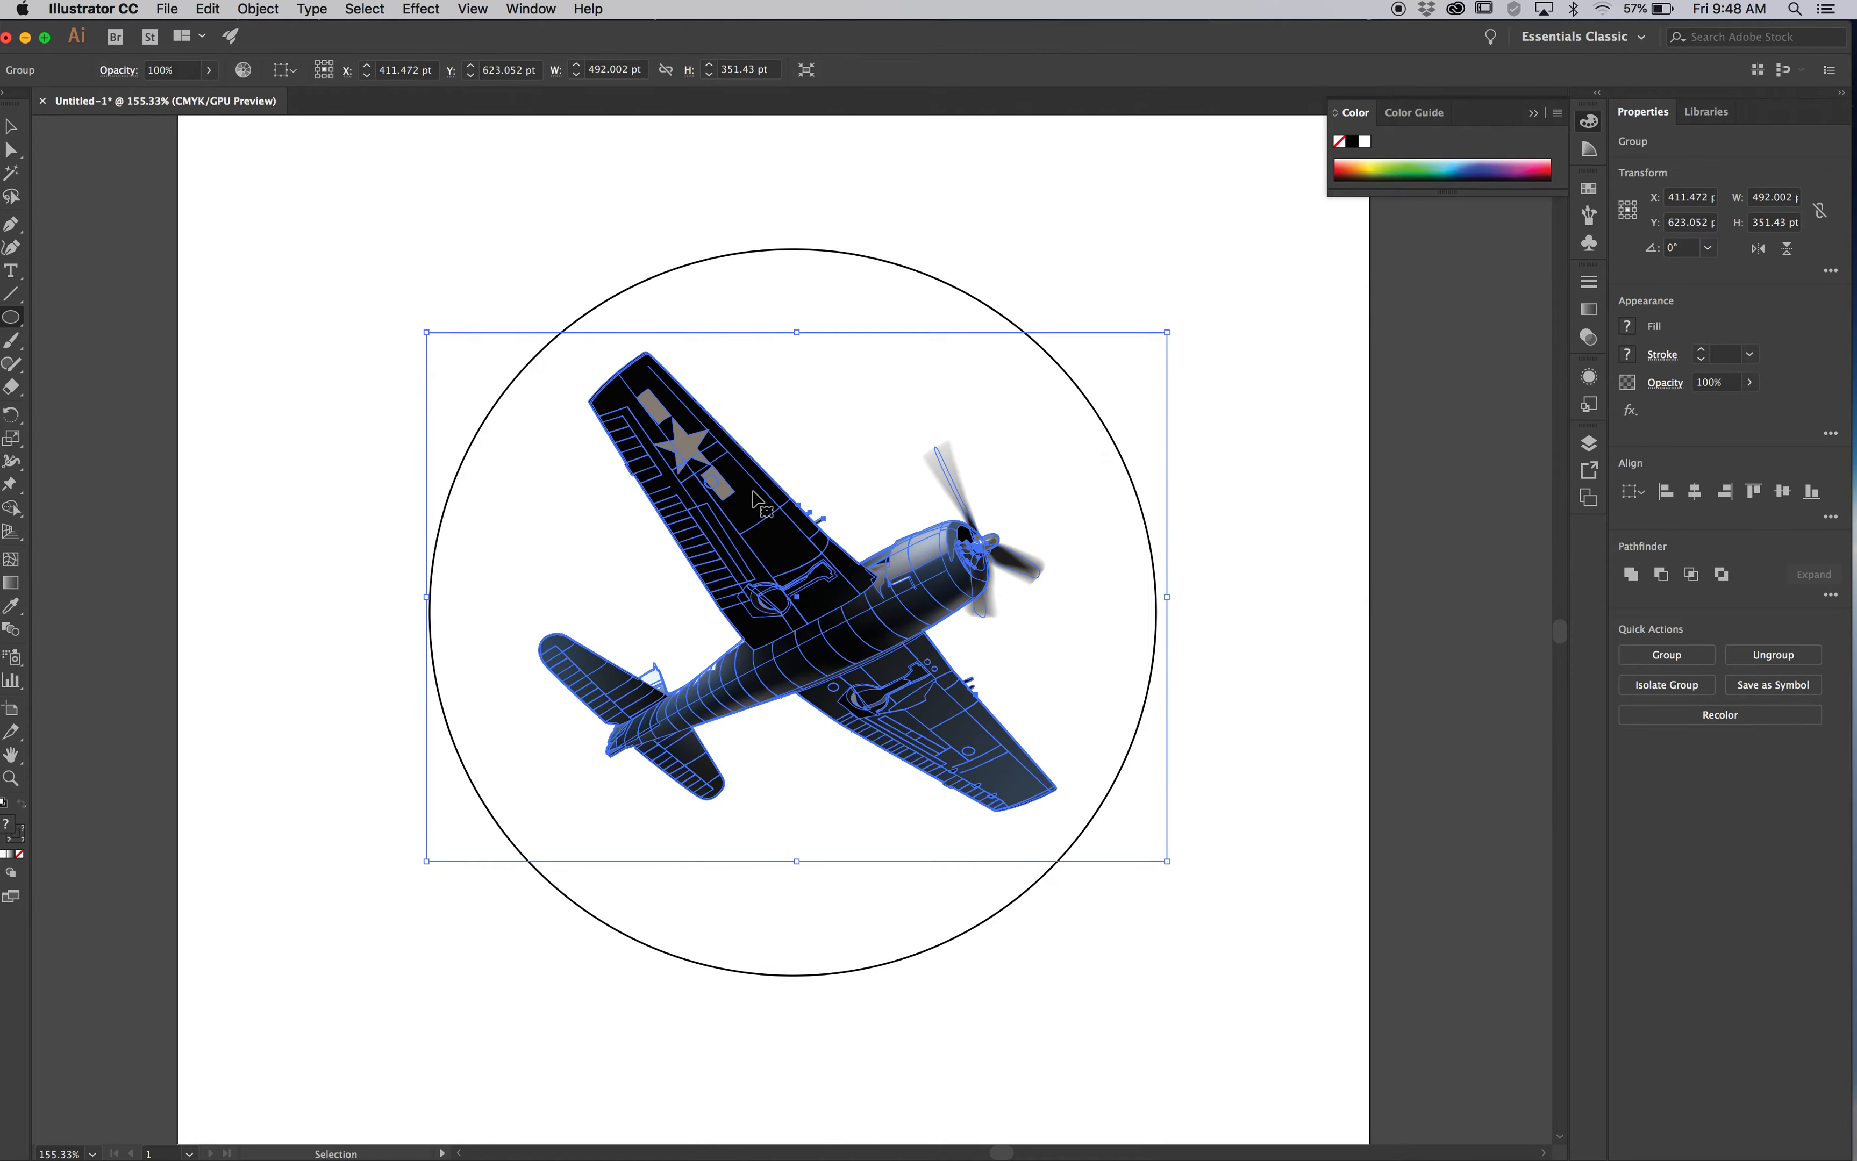
pyautogui.moveTo(753, 494); pyautogui.dragTo(750, 489)
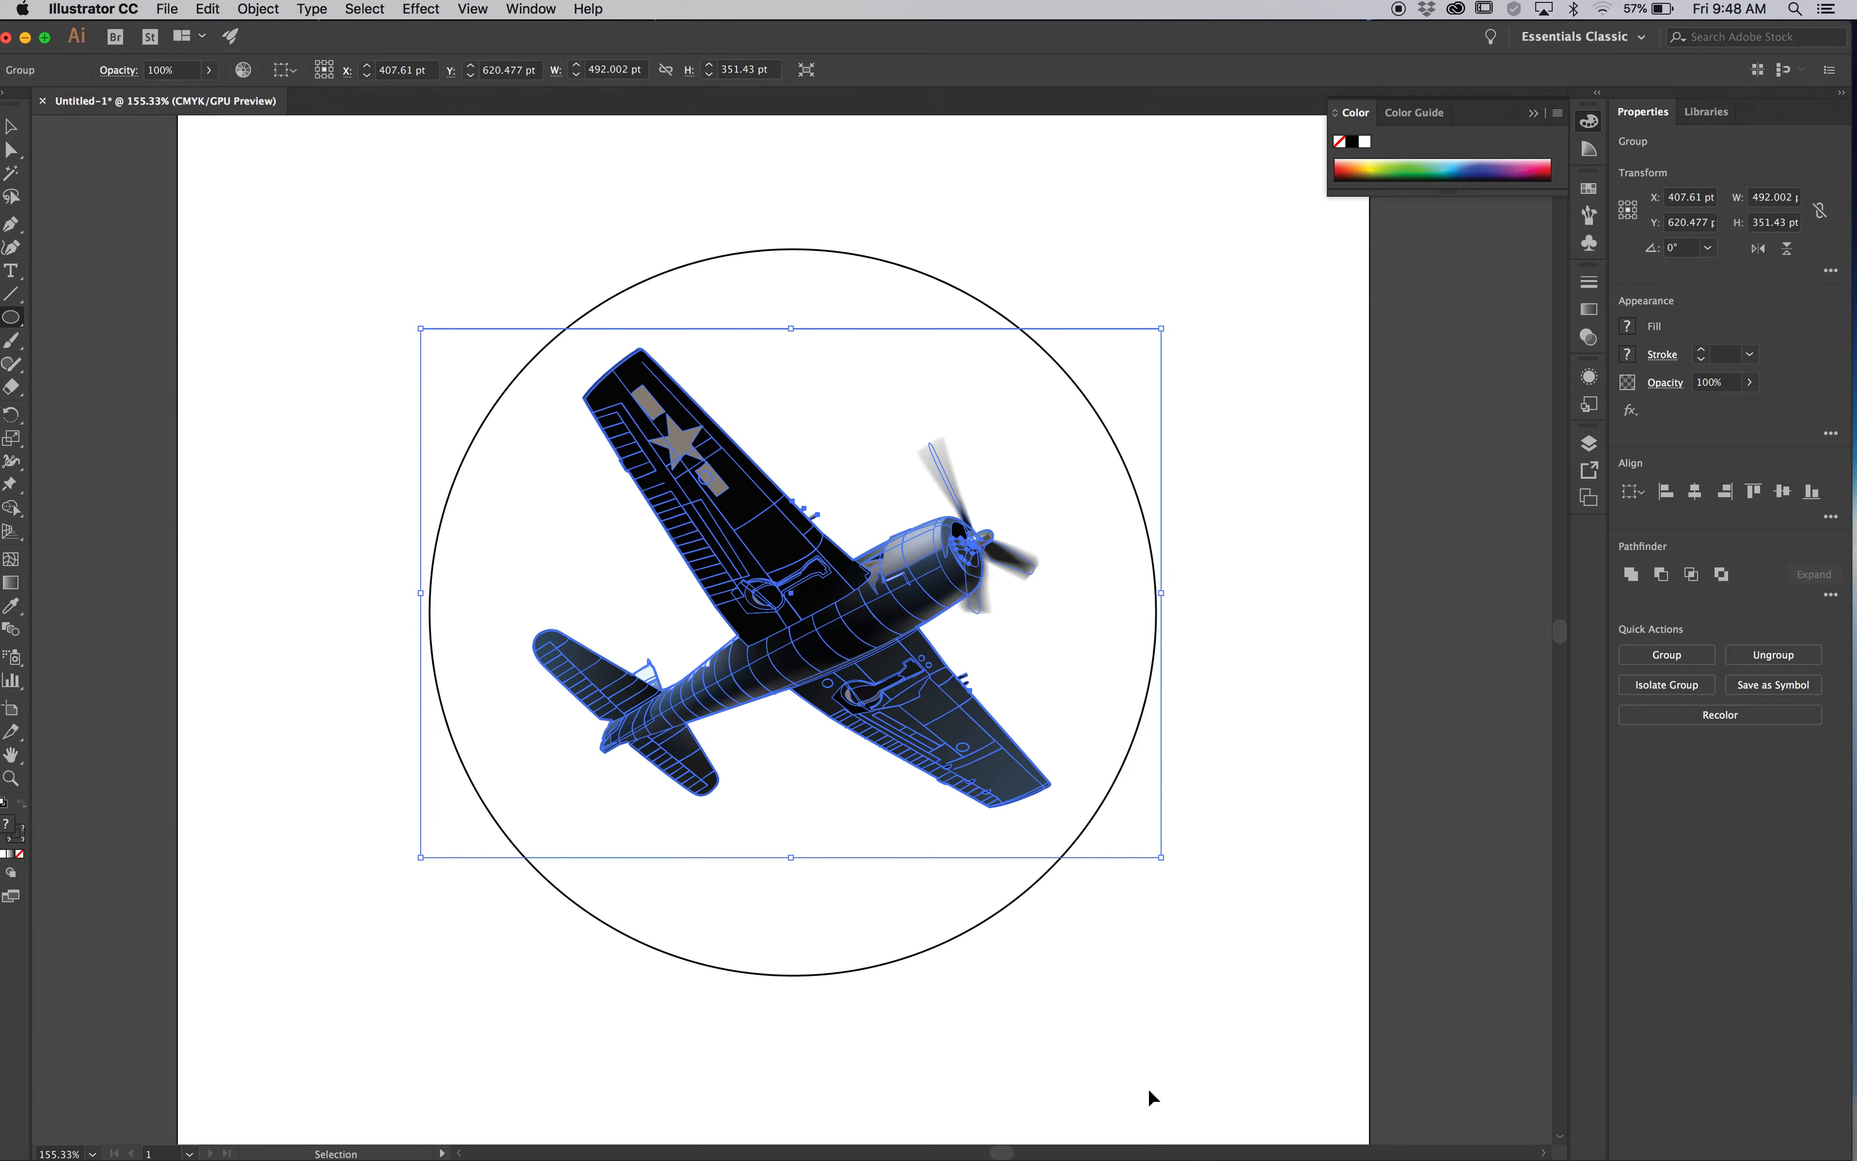
# Align the circle and airplane group to their horizontal and vertical centers, and nudge the airplane slightly up and left.
pyautogui.click(1126, 1042)
pyautogui.moveTo(1125, 1042); pyautogui.dragTo(365, 258)
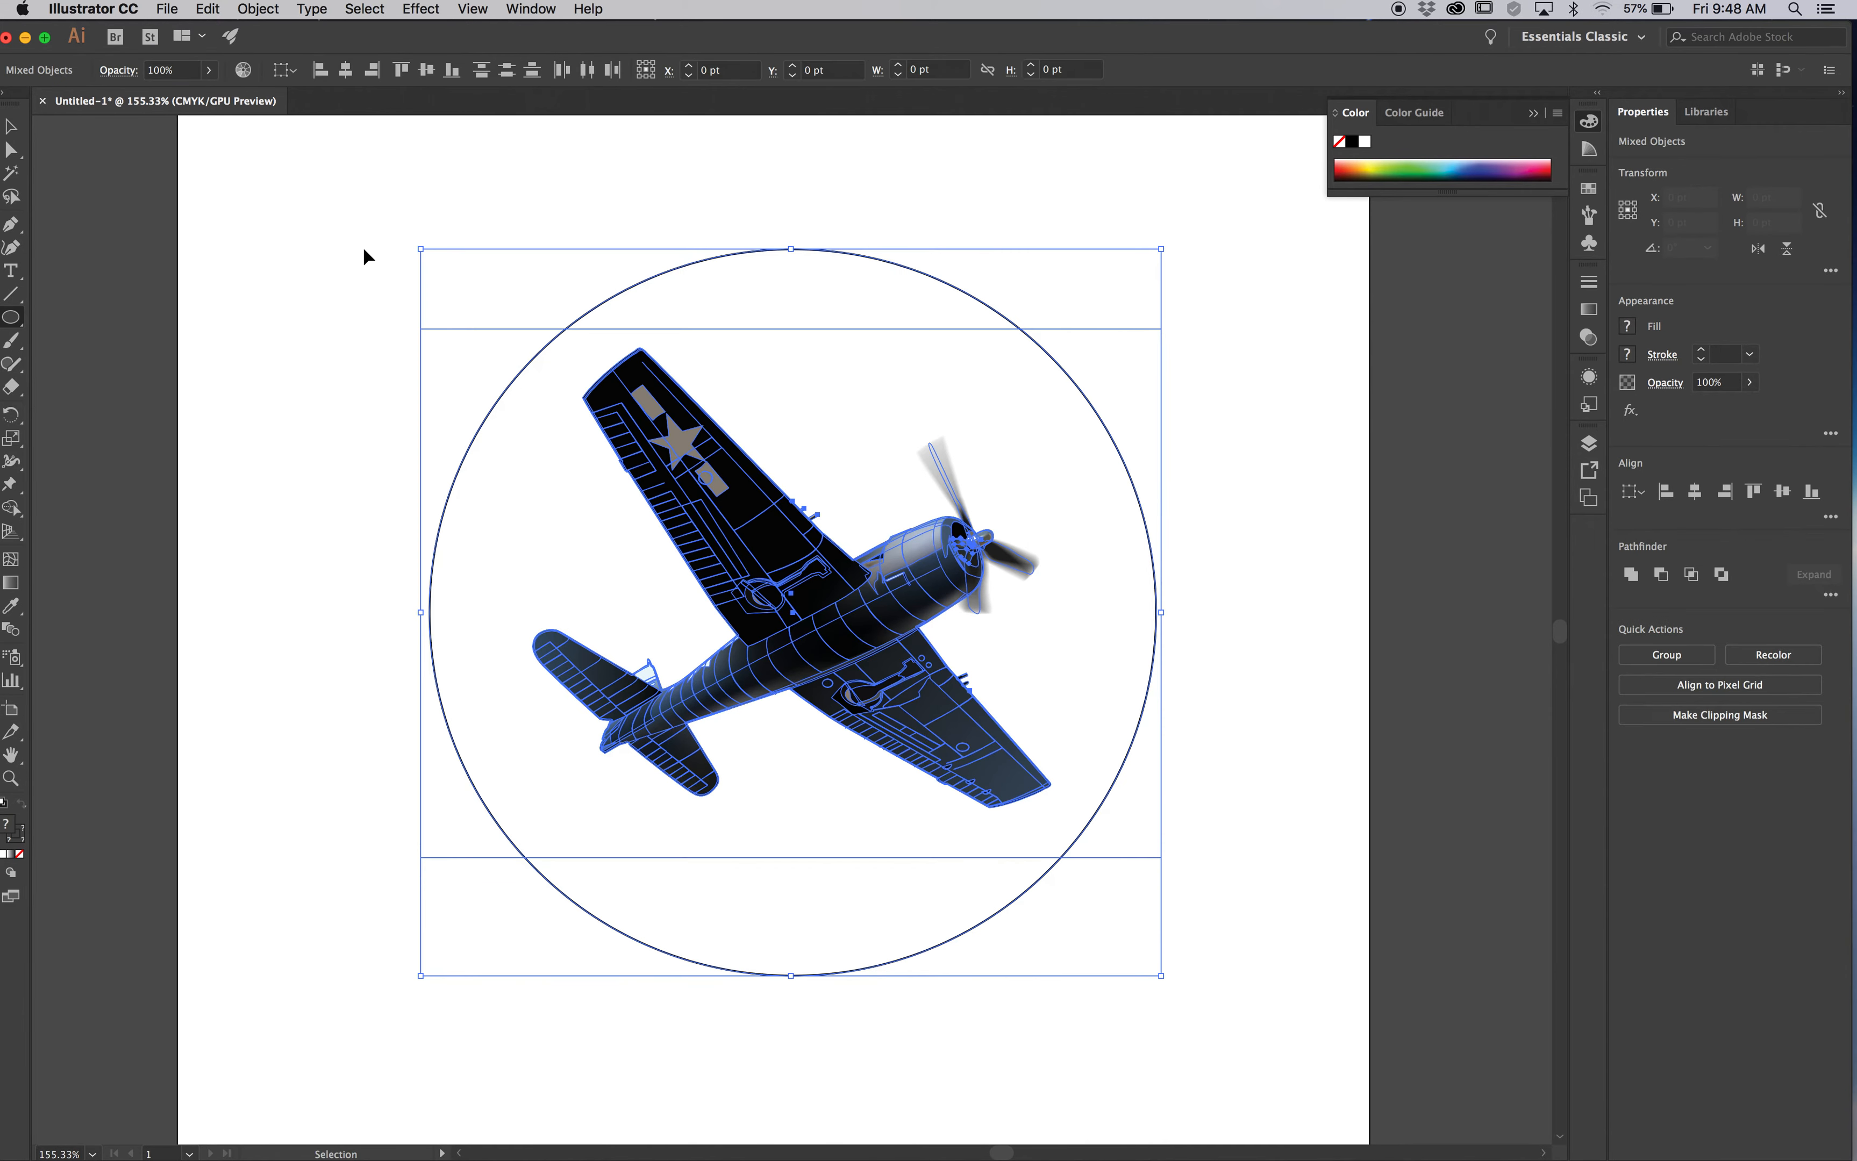
pyautogui.click(345, 74)
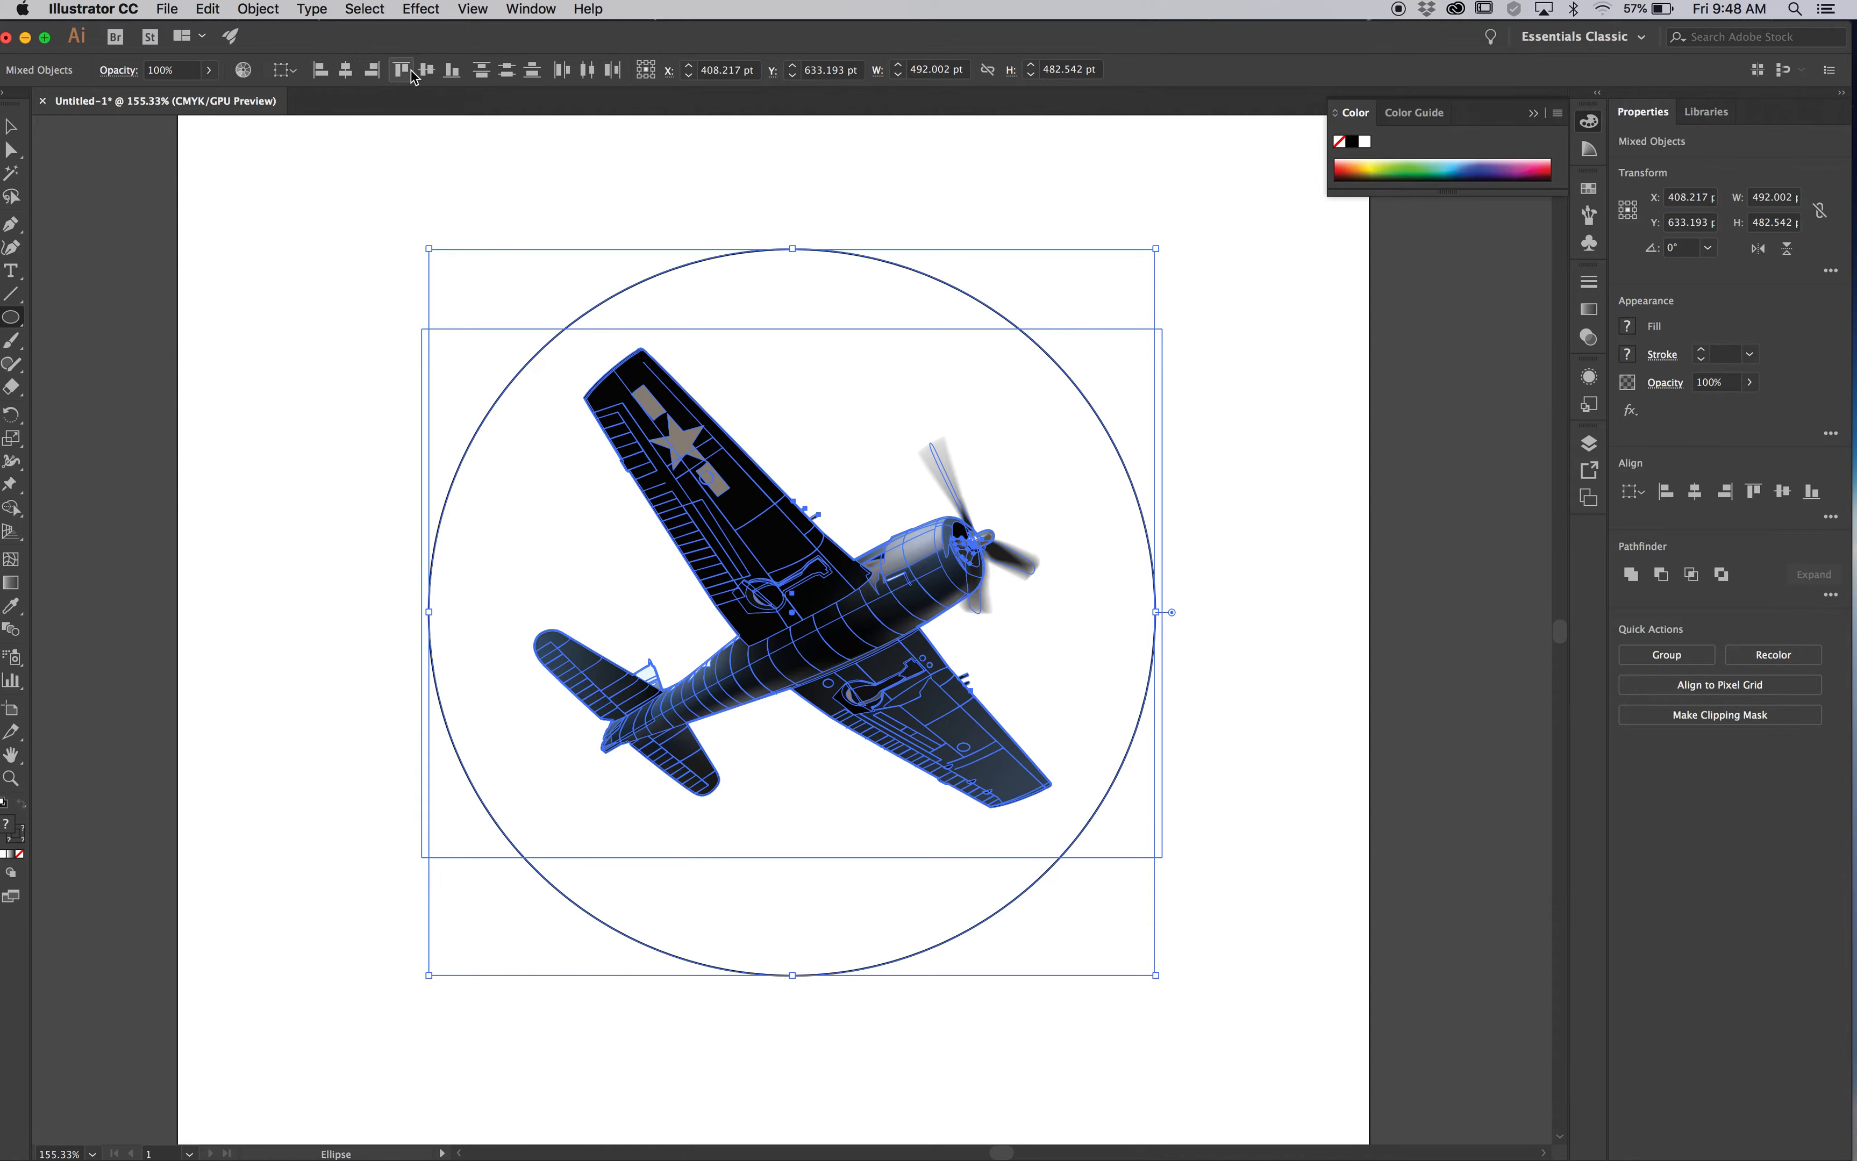
pyautogui.click(430, 73)
pyautogui.press('super+shift+a')
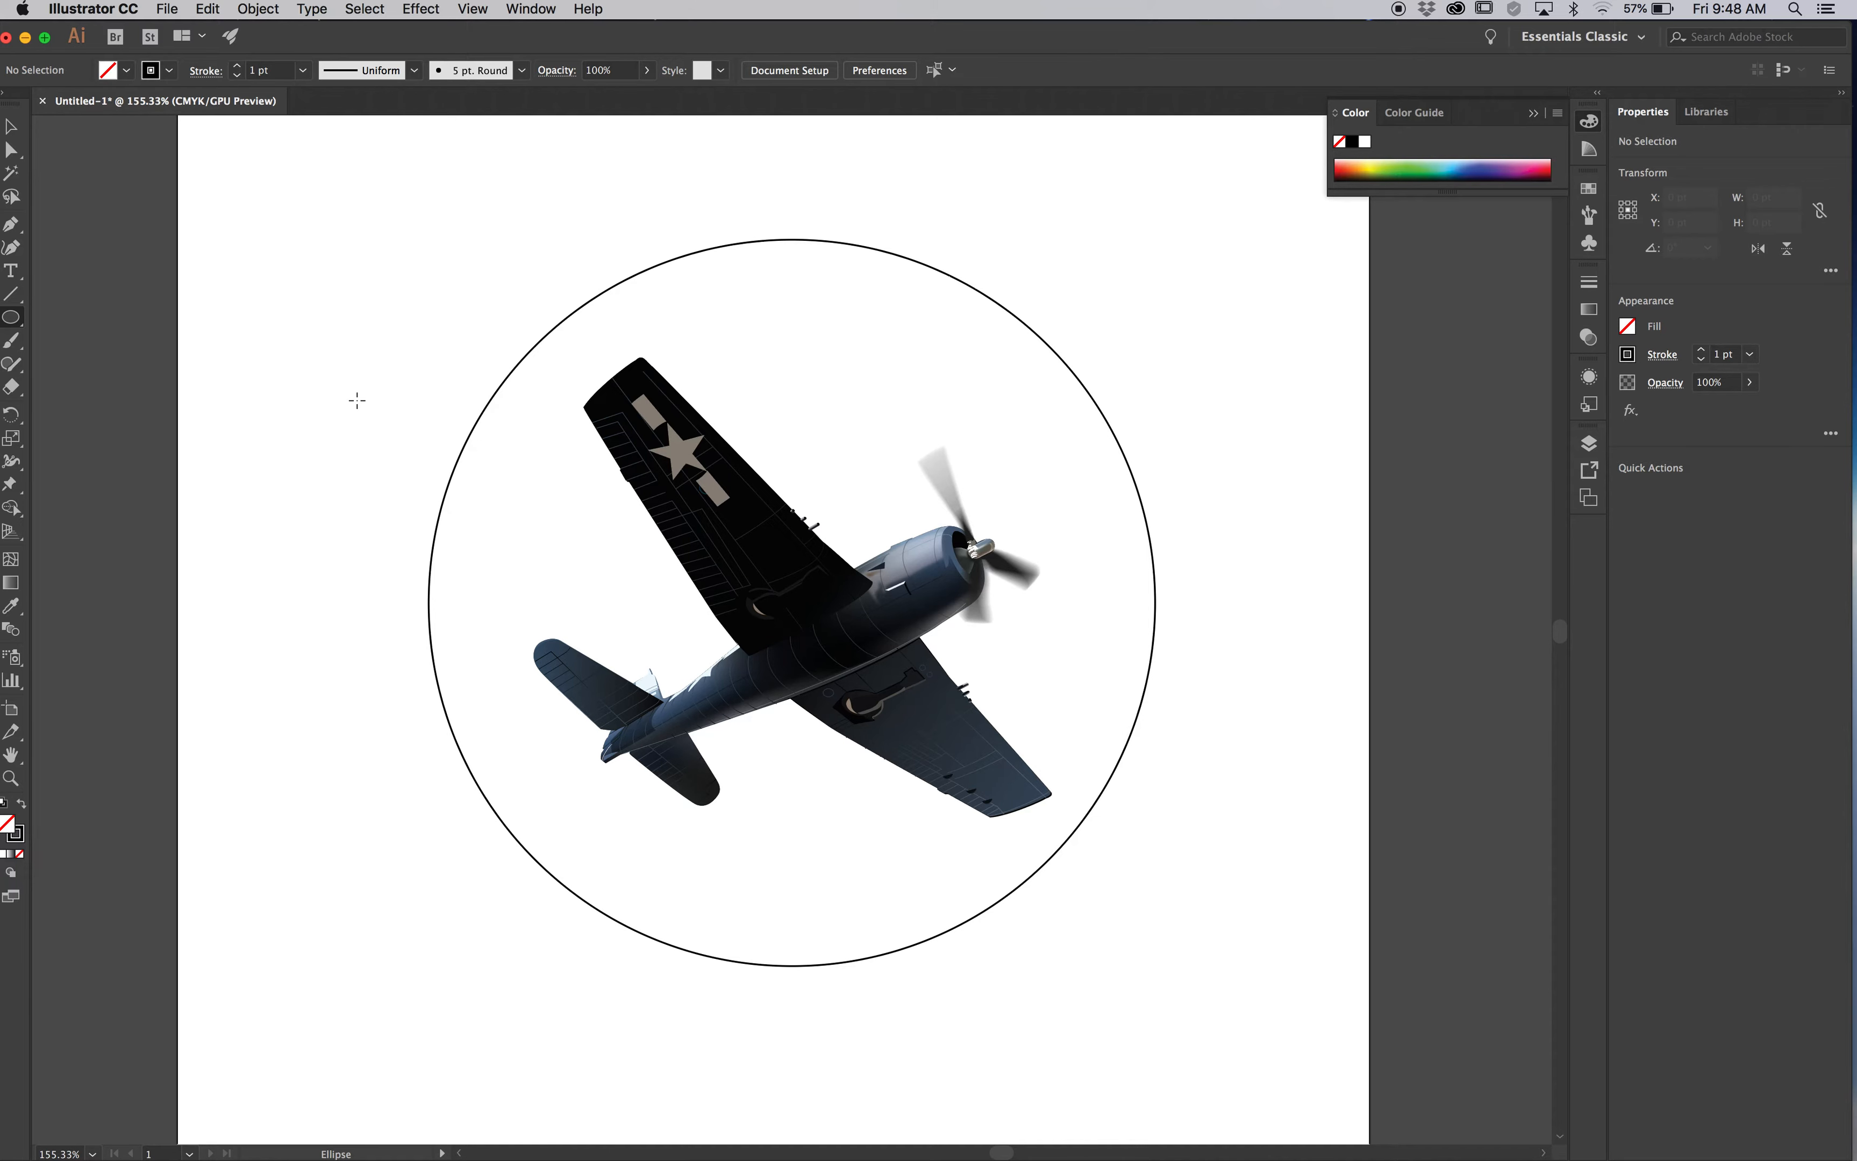
pyautogui.click(705, 558)
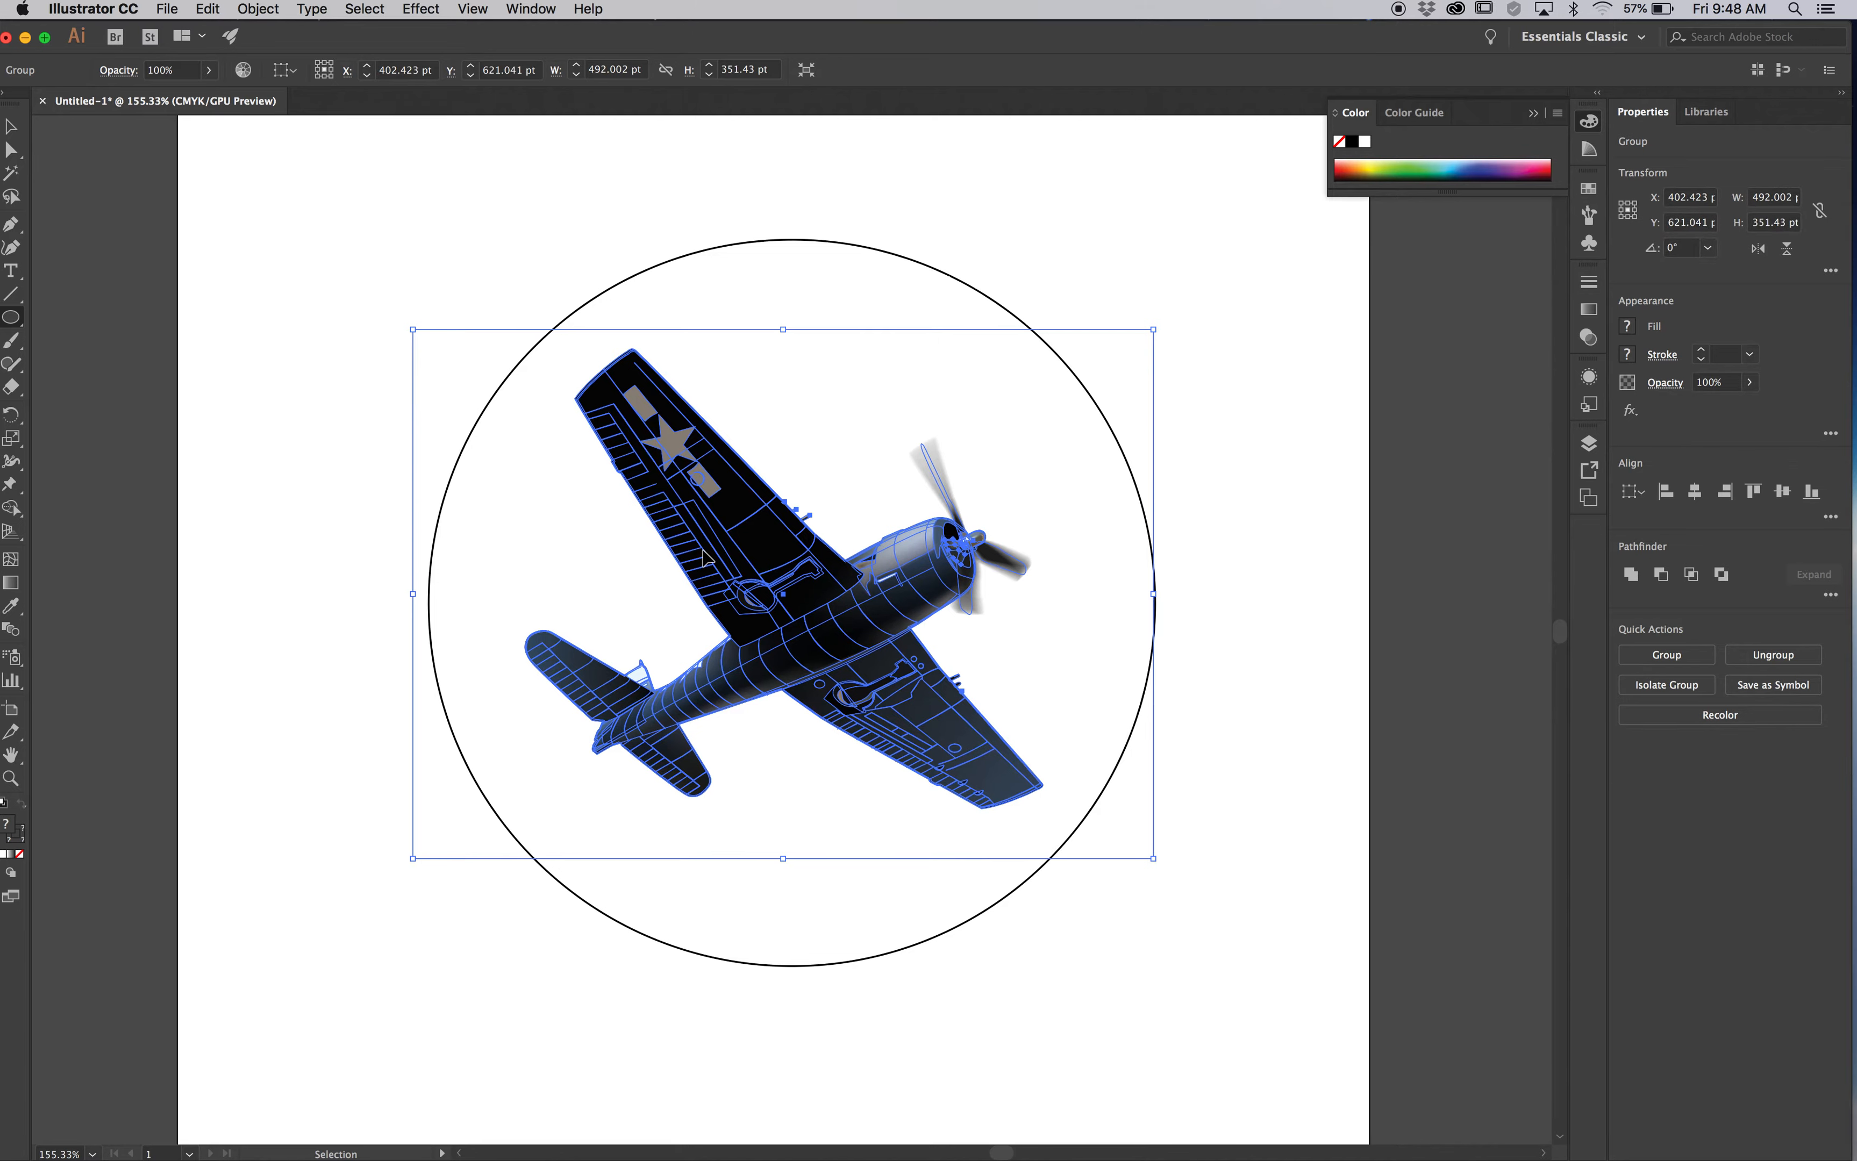
pyautogui.click(443, 853)
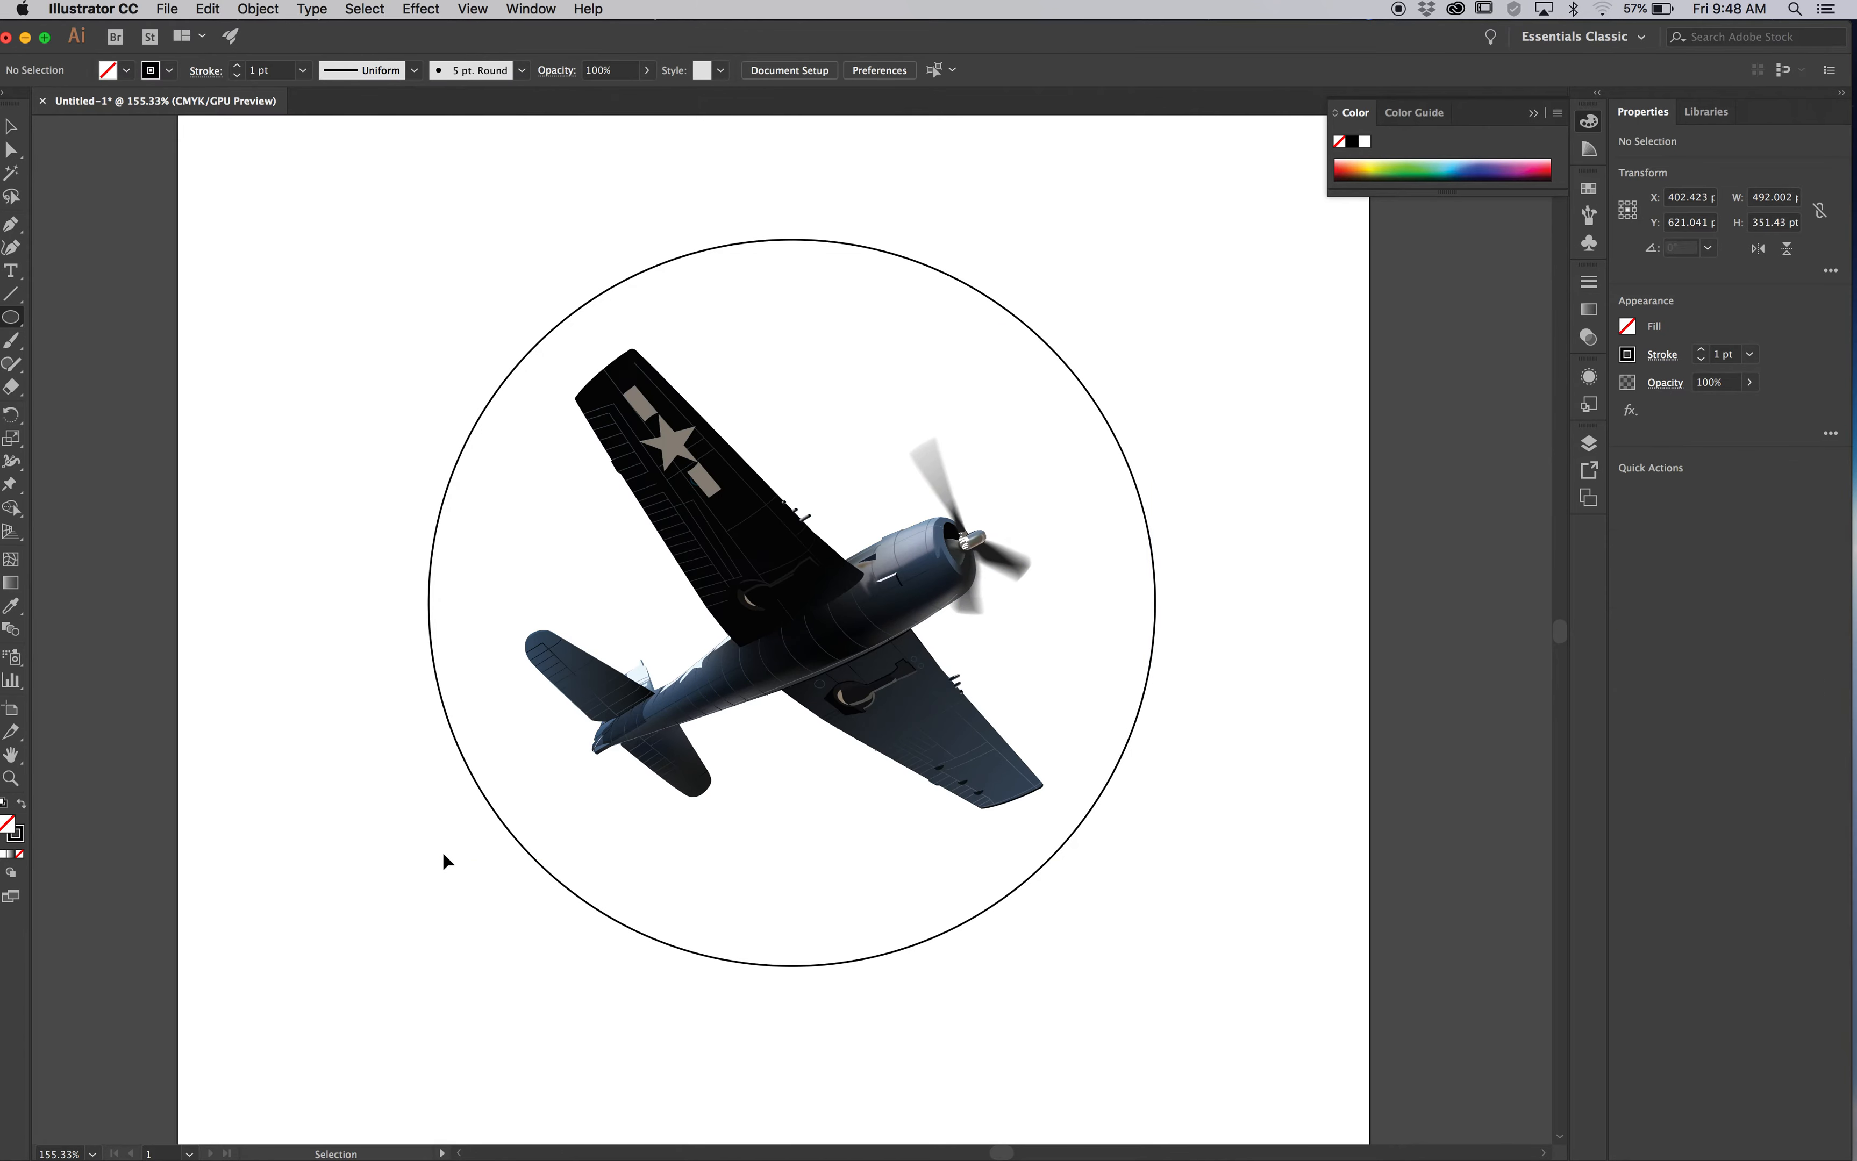
# Scale the circle and airplane down together about their center to about 380 by 372 pt.
pyautogui.click(11, 125)
pyautogui.moveTo(433, 247); pyautogui.dragTo(1159, 919)
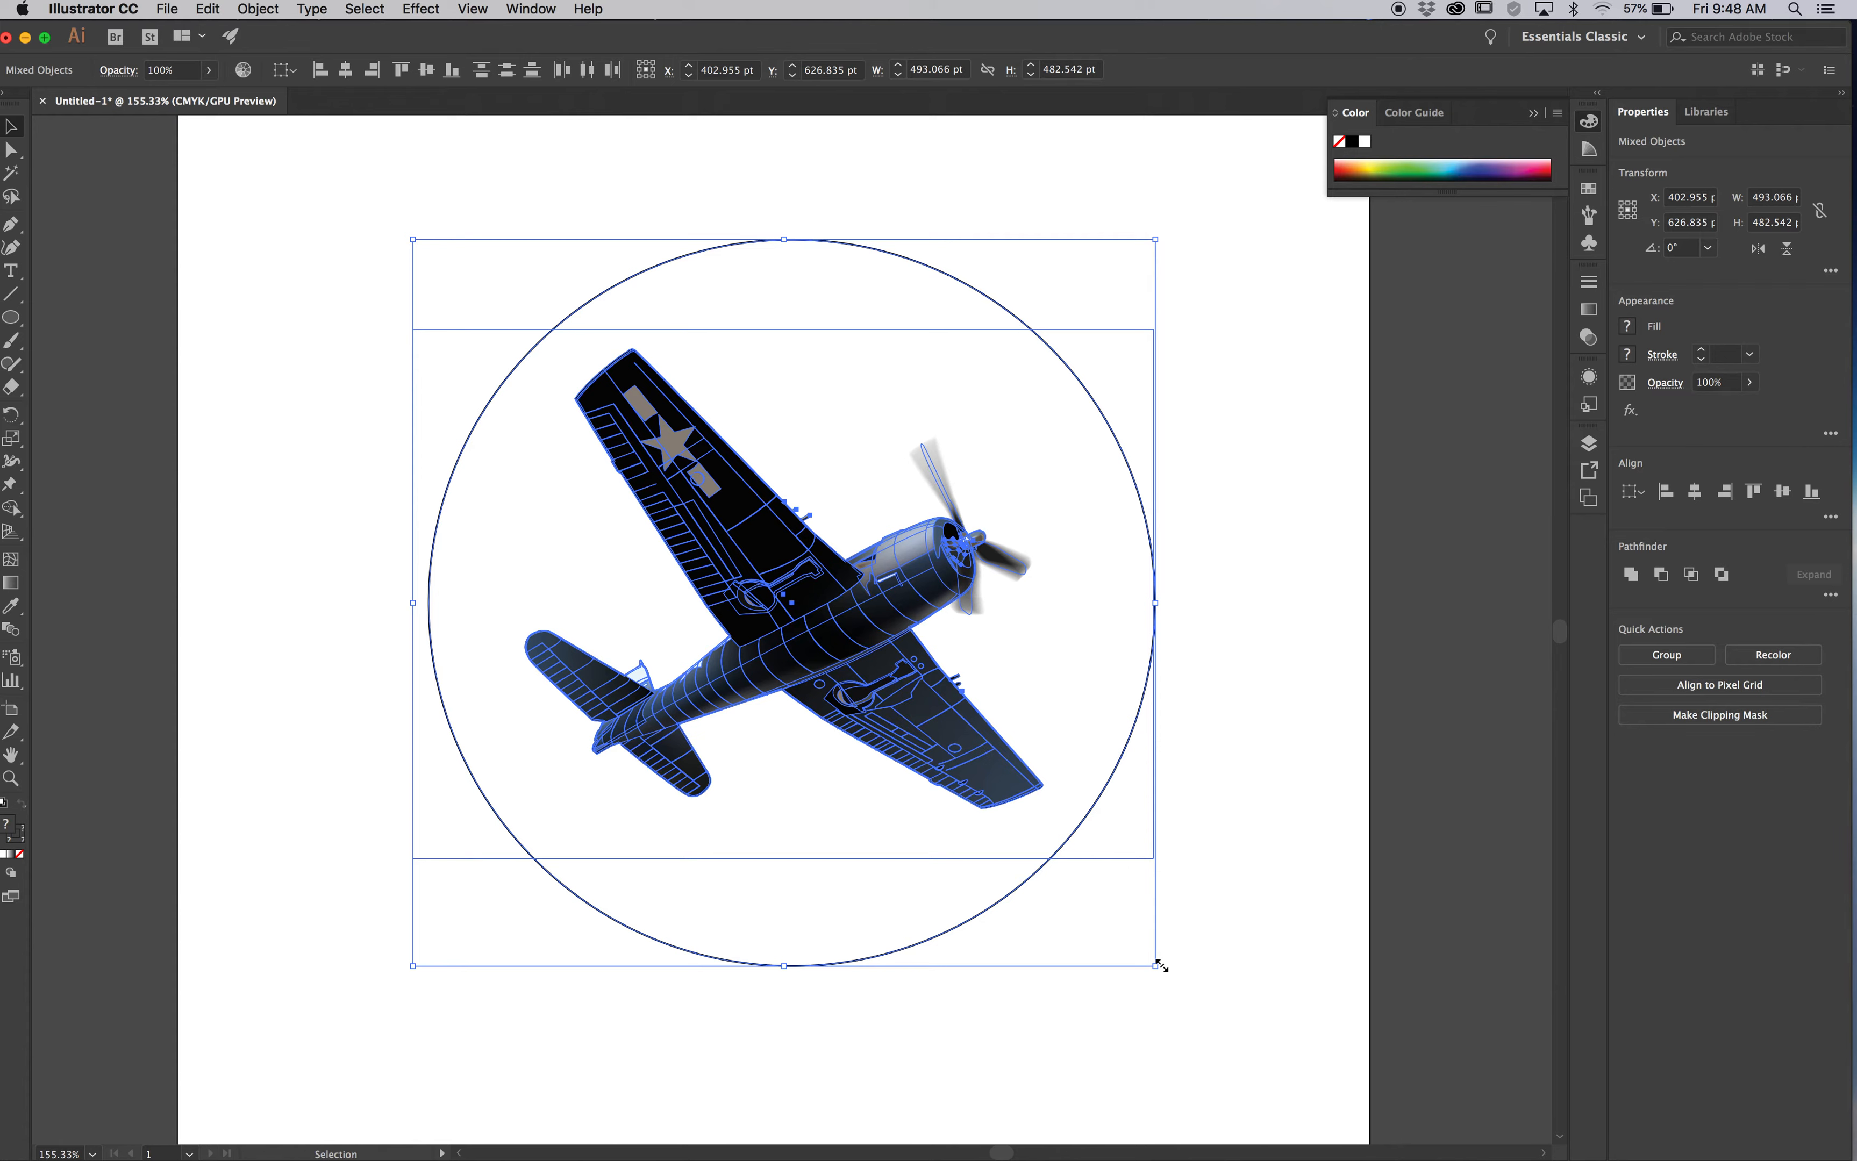
pyautogui.moveTo(1158, 967); pyautogui.dragTo(1079, 885)
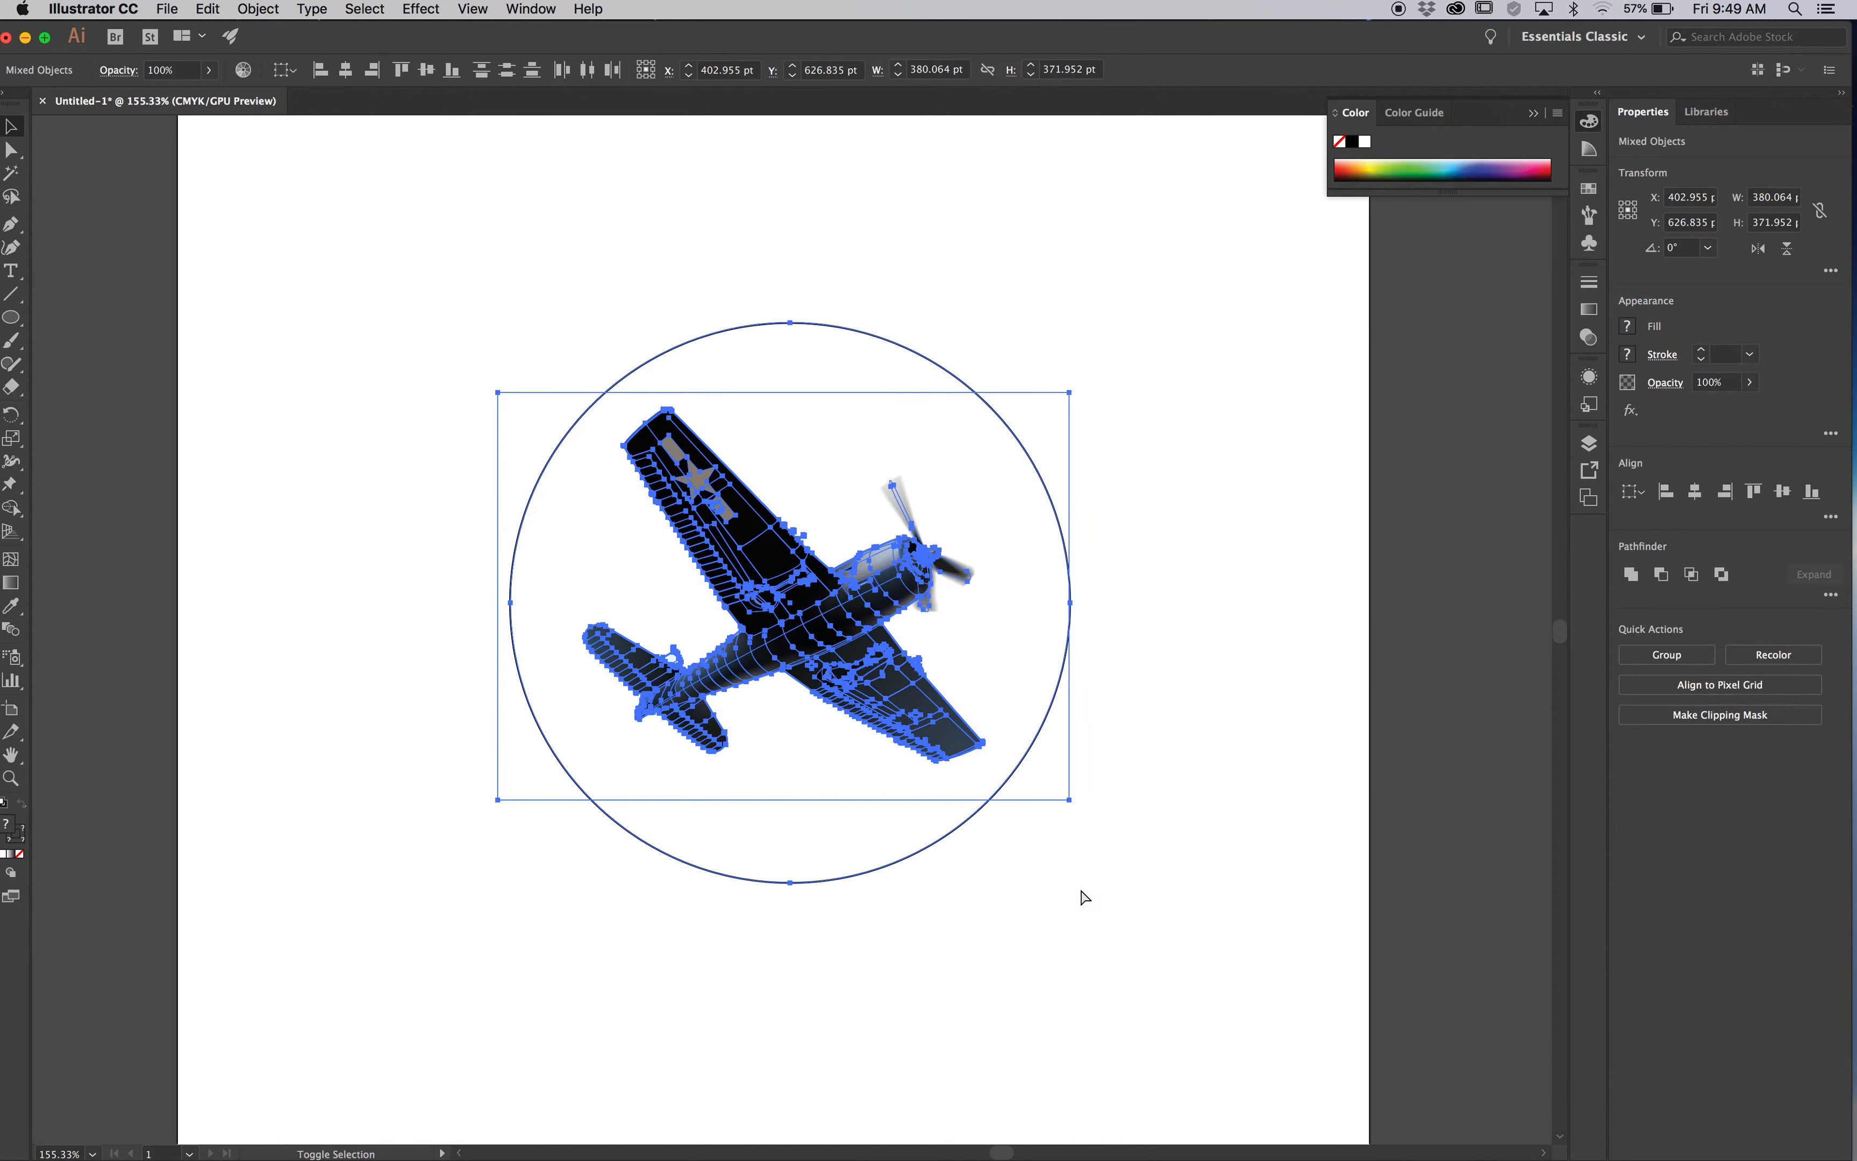
pyautogui.click(1081, 903)
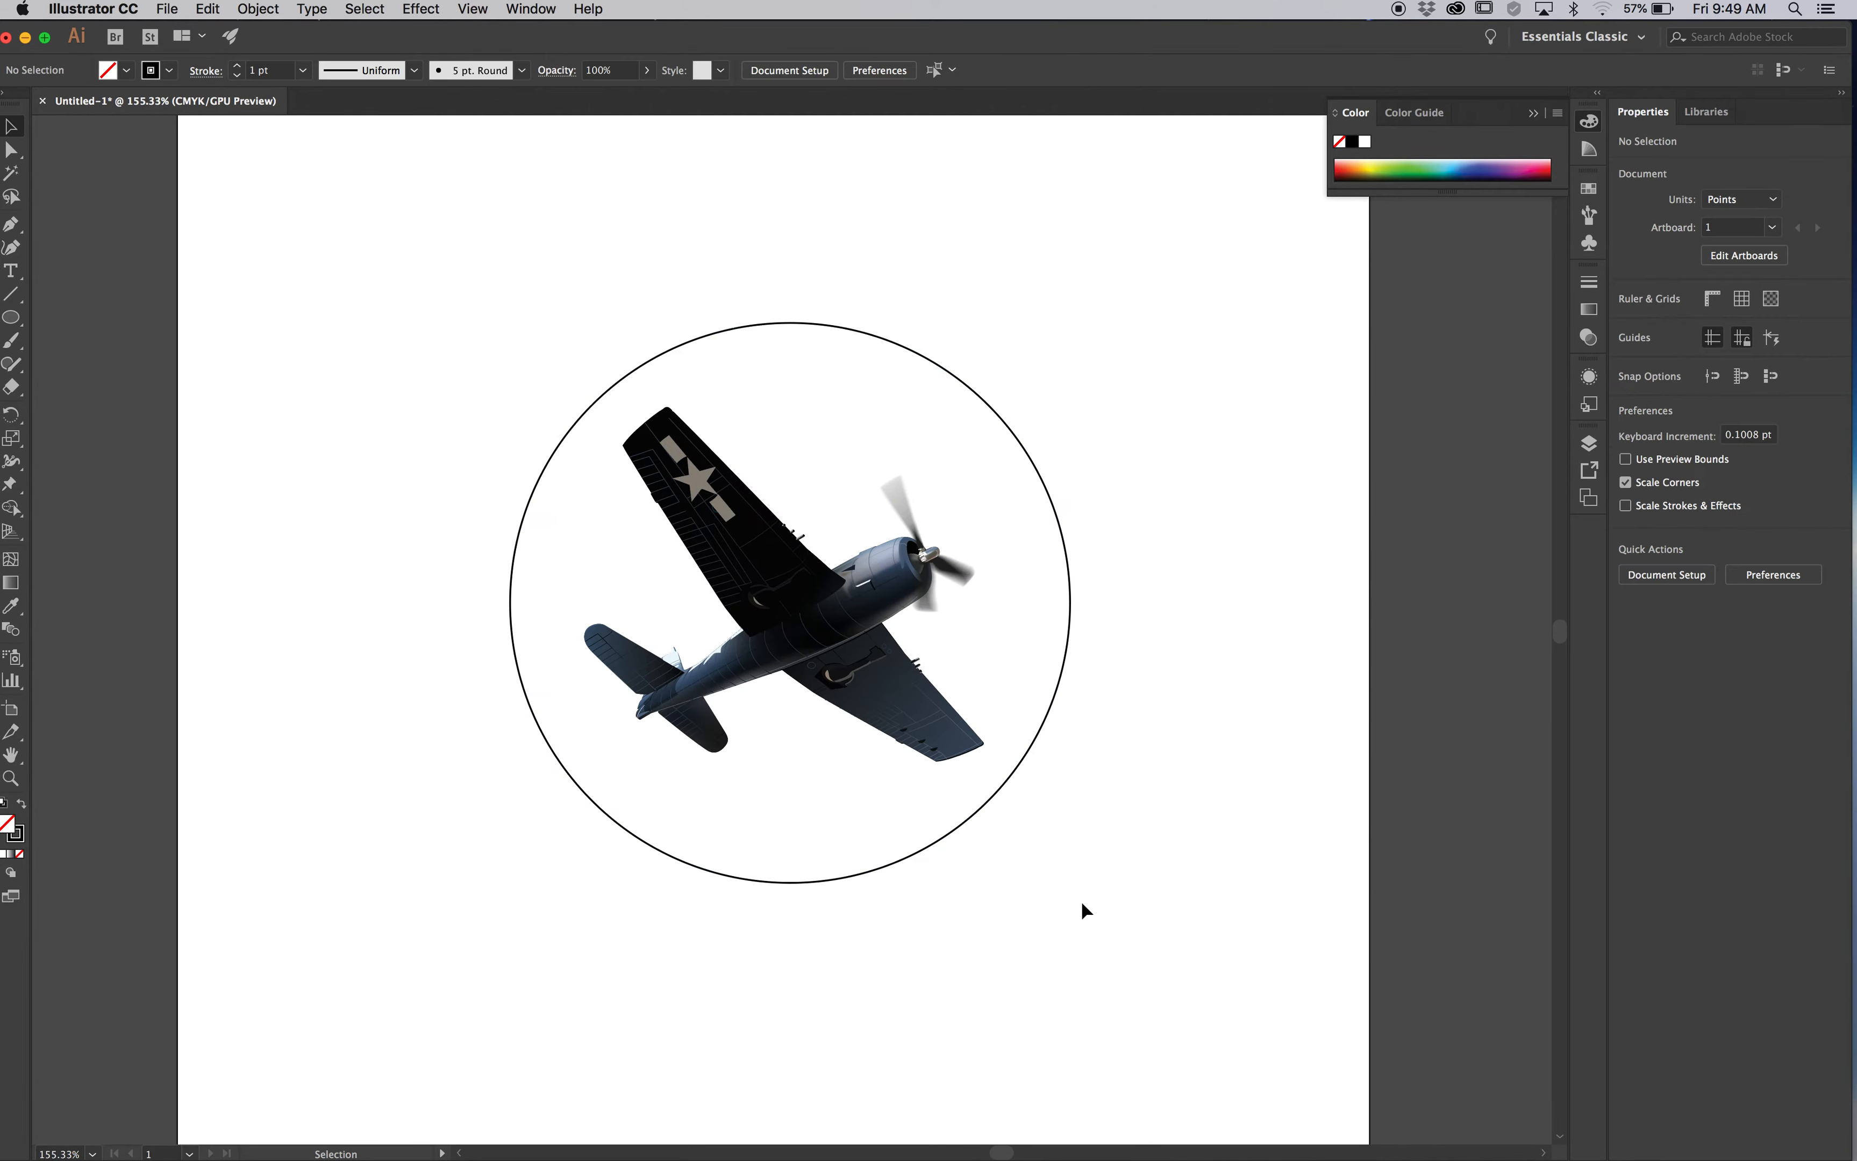
# Make an enlarged concentric copy of the circle around the airplane, about 664 pt in diameter.
pyautogui.click(969, 824)
pyautogui.press('a')
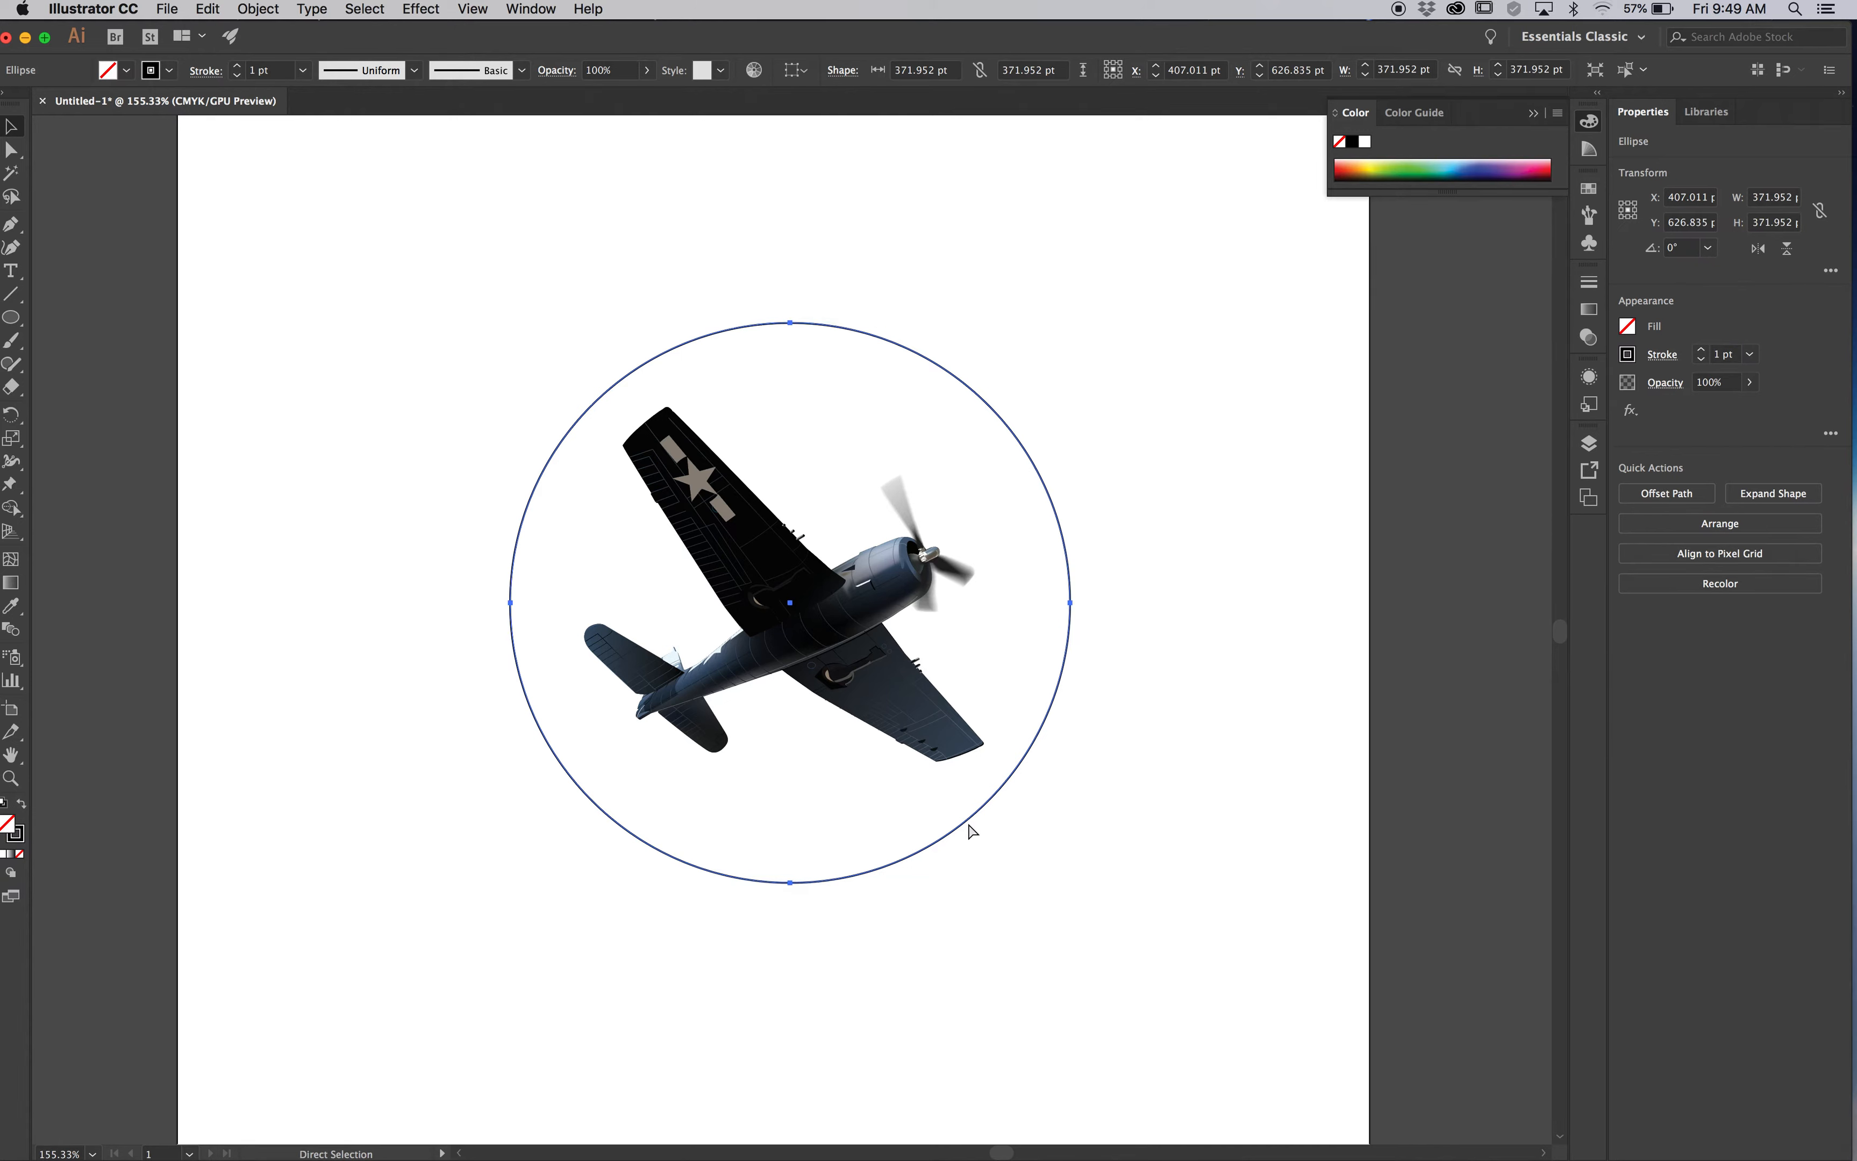
pyautogui.press('v')
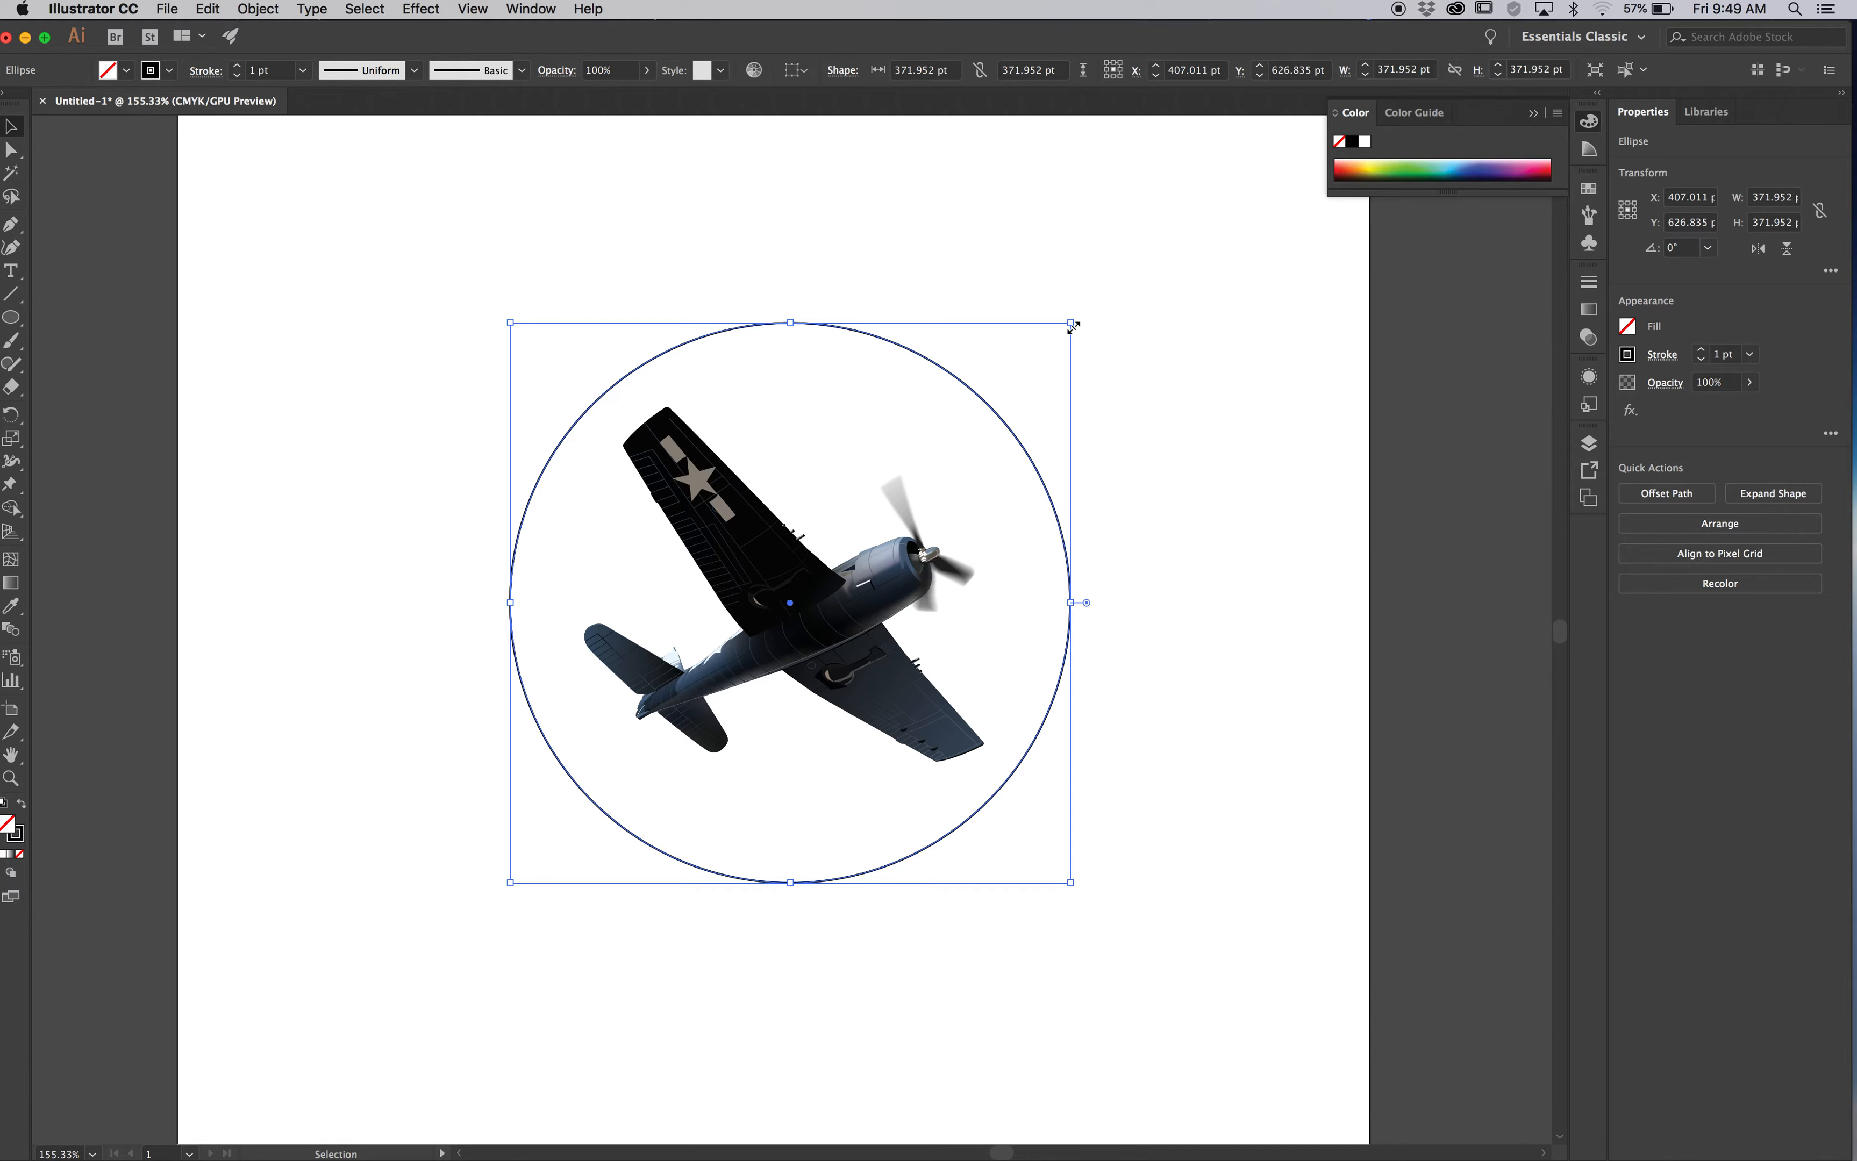
pyautogui.moveTo(1073, 327); pyautogui.dragTo(1227, 195)
pyautogui.press('z')
pyautogui.keyDown('alt'); pyautogui.click(1063, 630); pyautogui.keyUp('alt')
pyautogui.press('h')
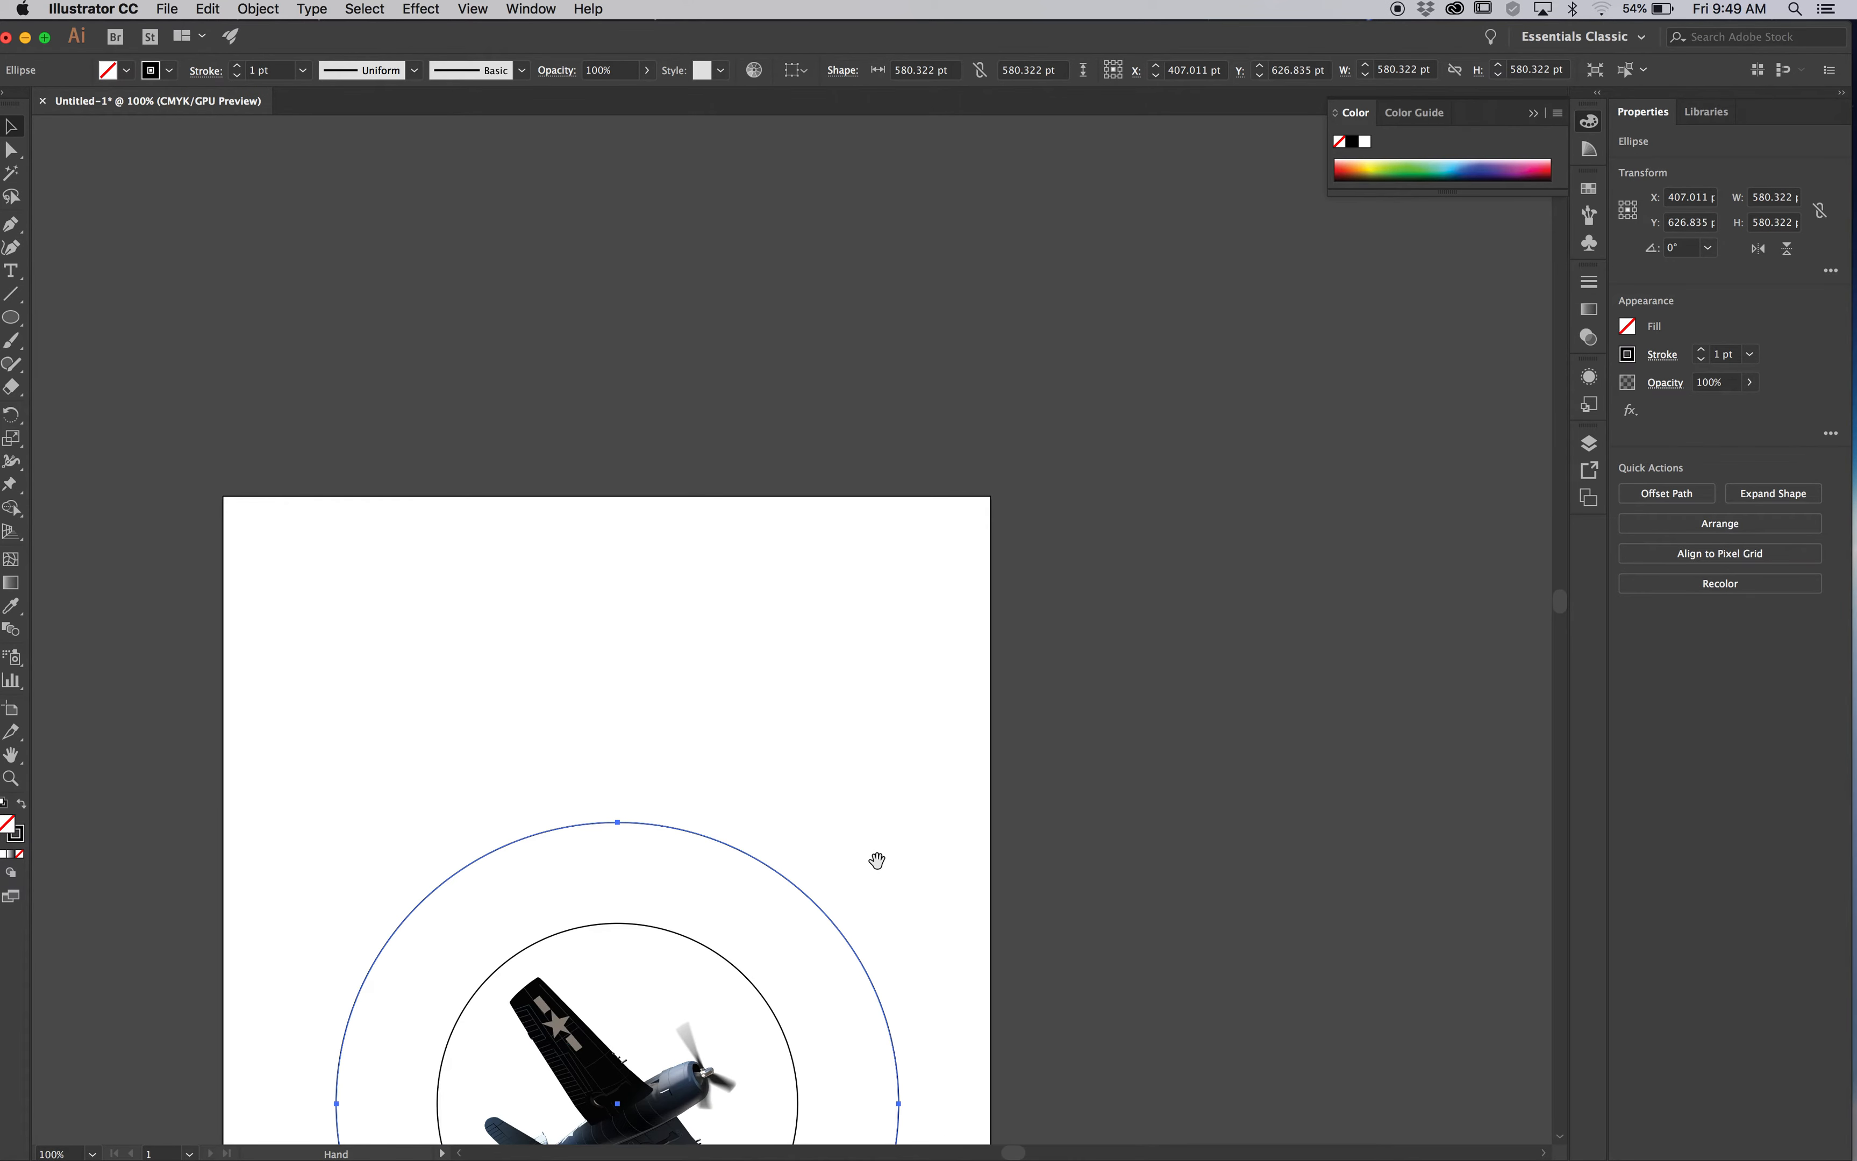
pyautogui.moveTo(877, 864); pyautogui.dragTo(1077, 444)
pyautogui.press('v')
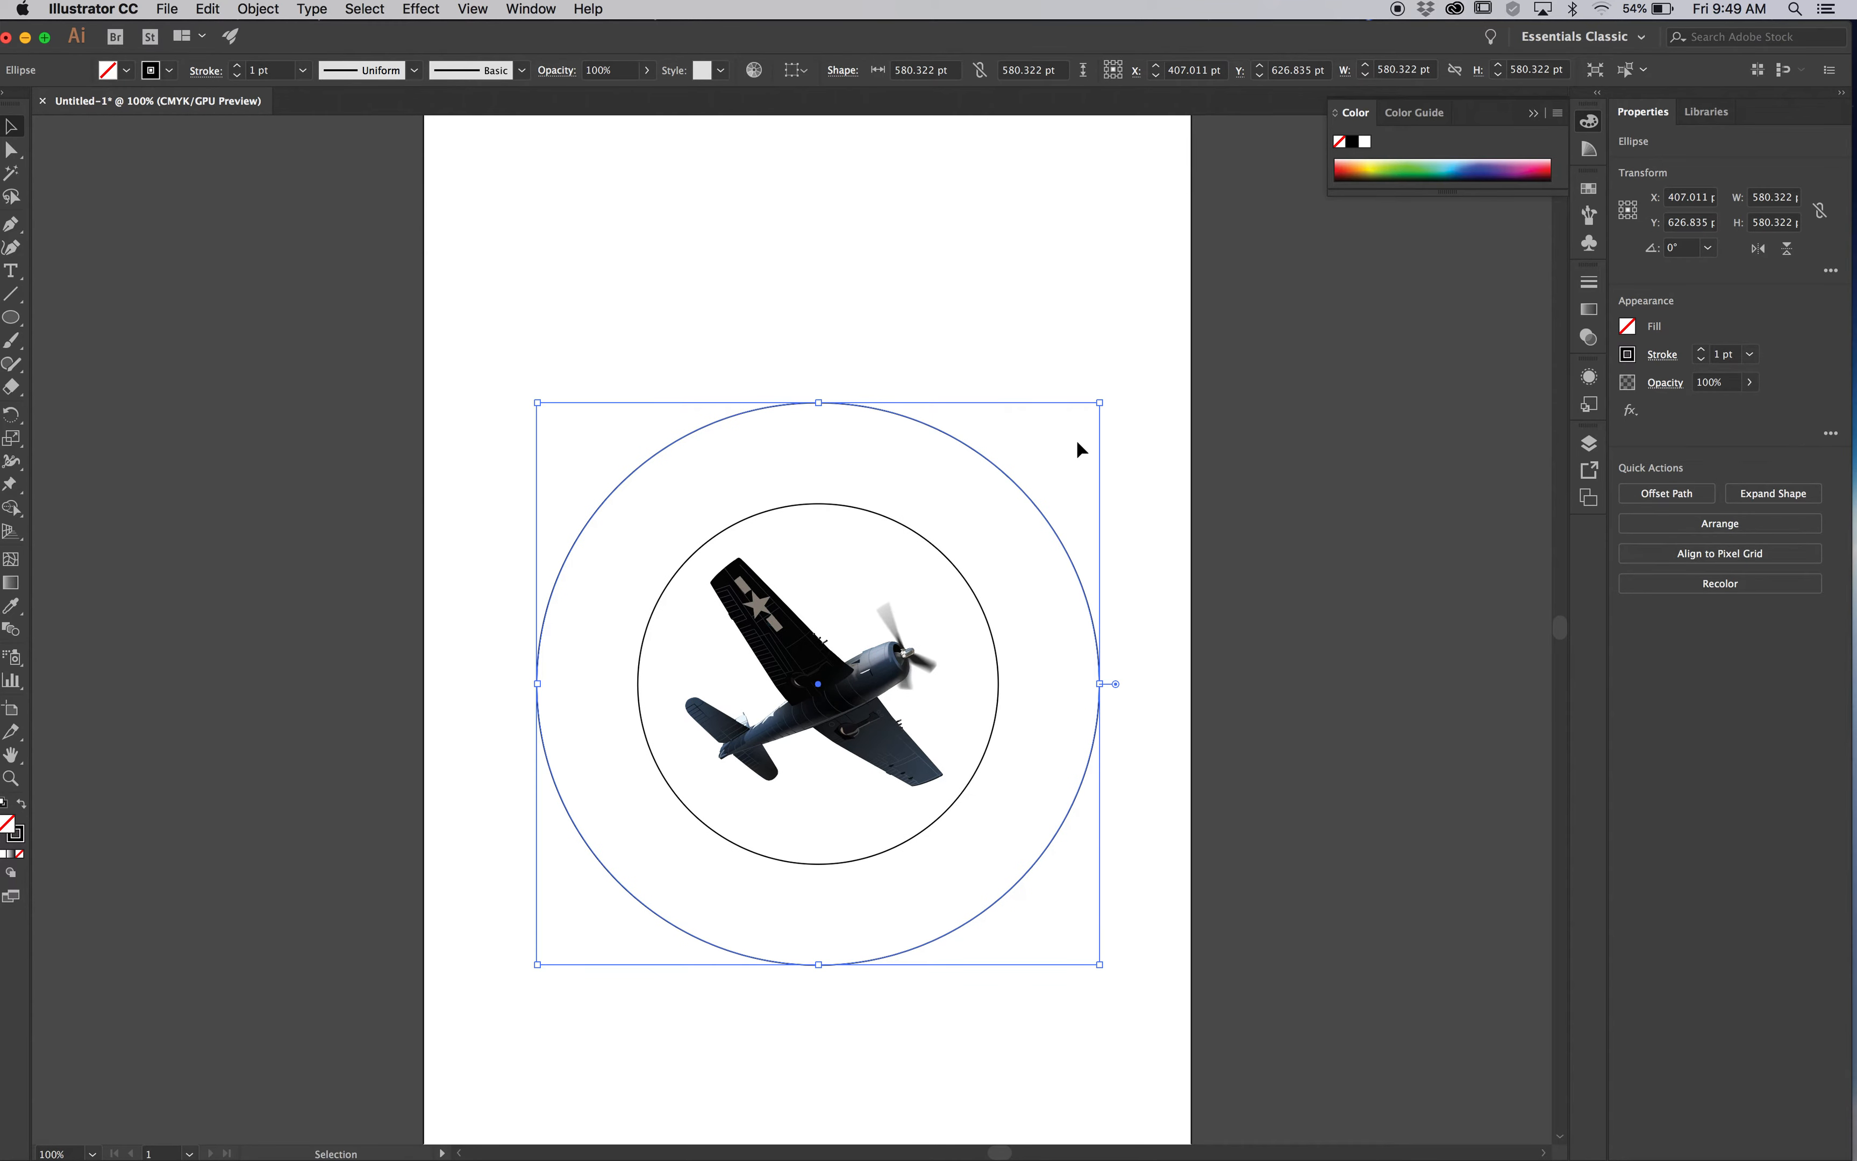
pyautogui.moveTo(1101, 404); pyautogui.dragTo(1142, 363)
pyautogui.click(846, 288)
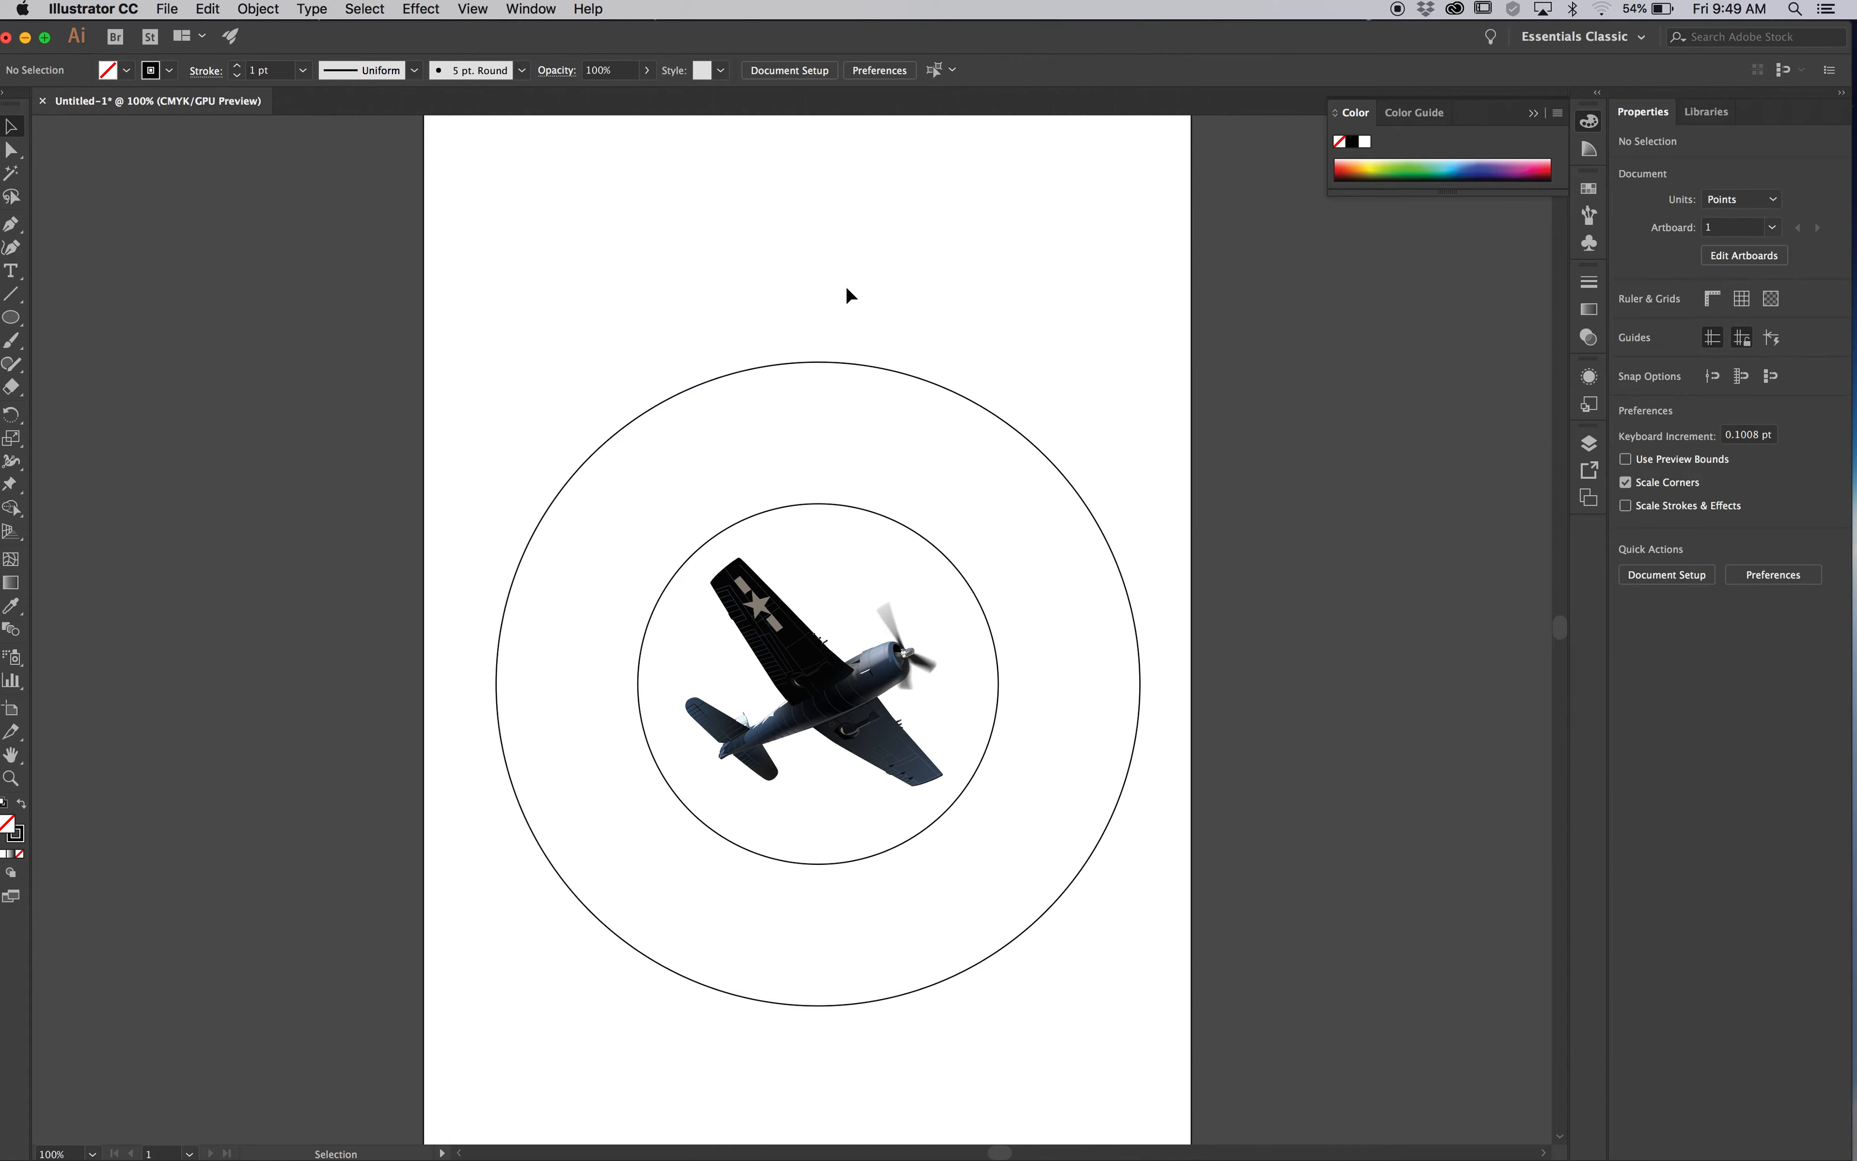
# Try to reshape both circles by moving their top anchor points upward.
pyautogui.moveTo(805, 296); pyautogui.dragTo(837, 538)
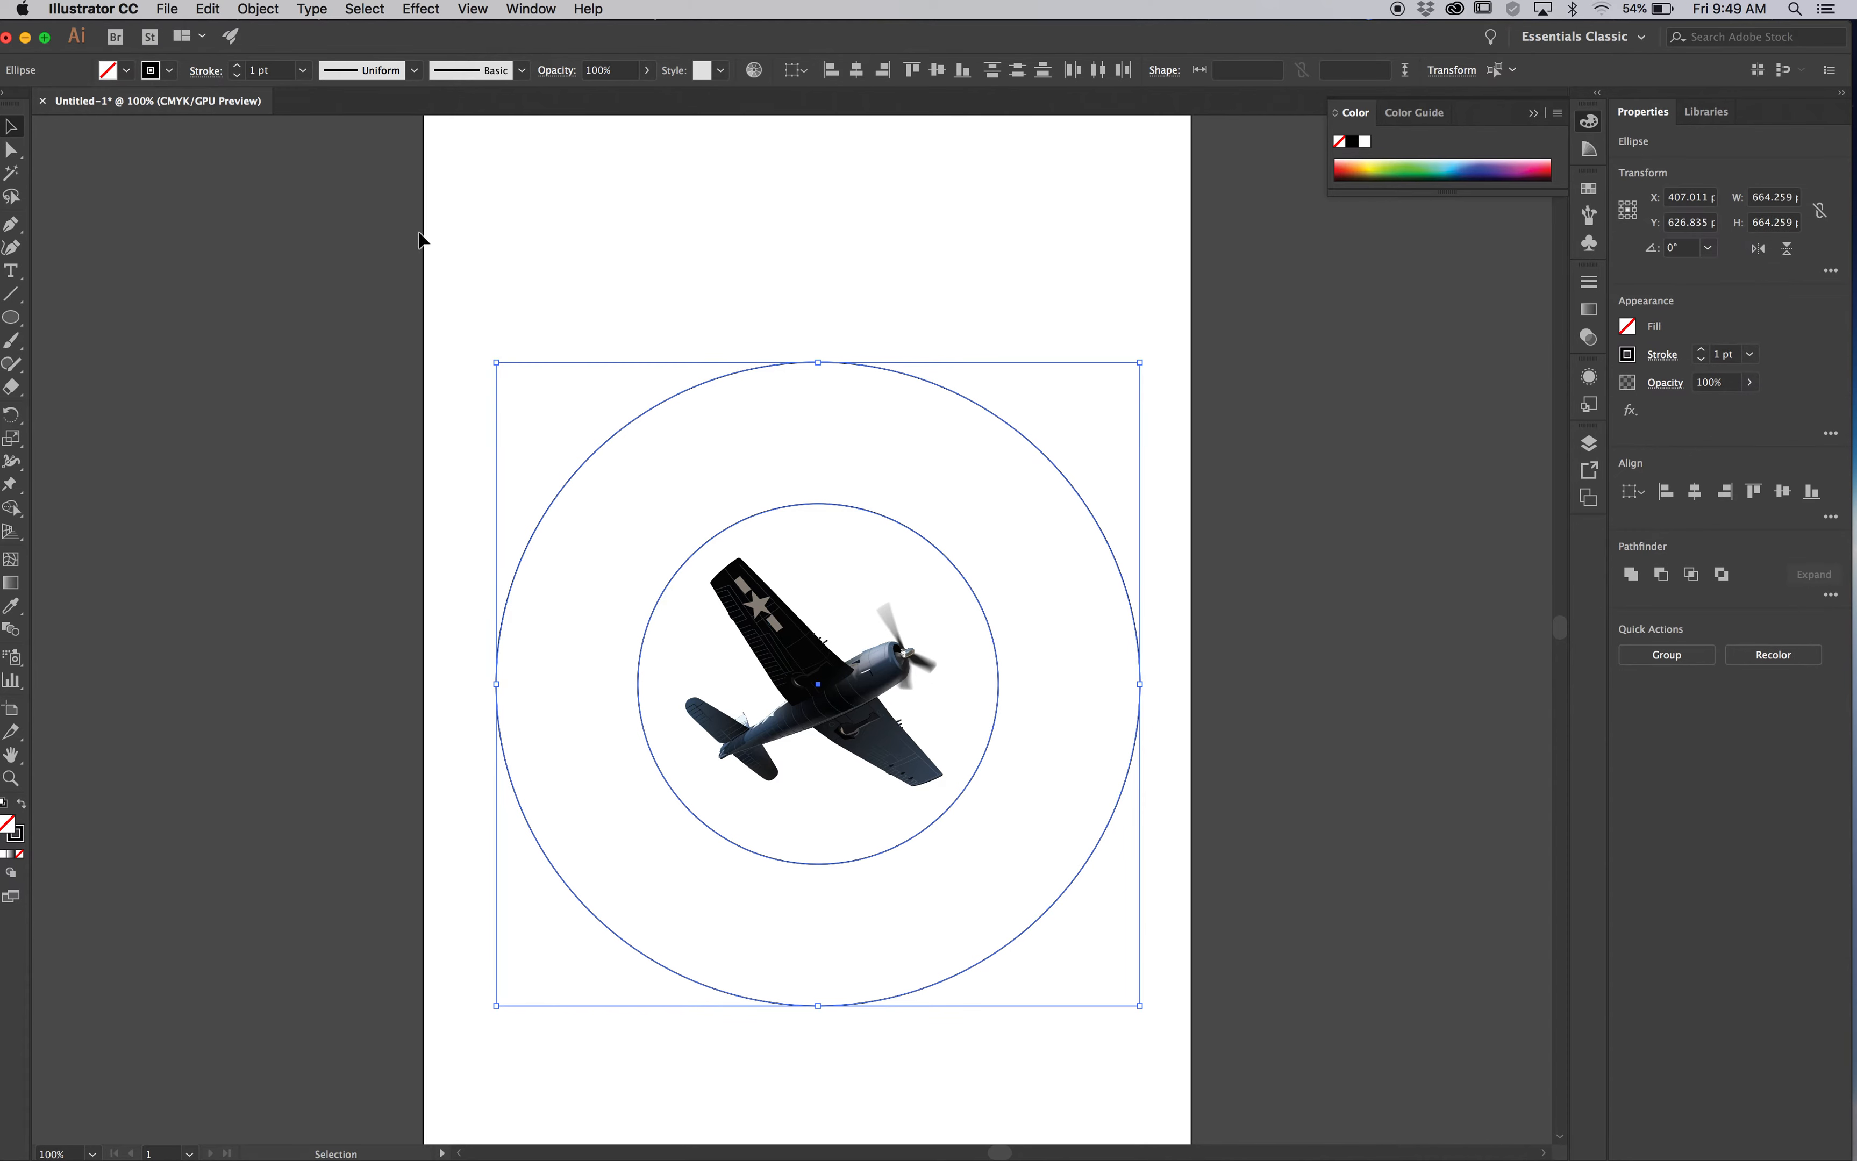
pyautogui.click(13, 150)
pyautogui.click(751, 319)
pyautogui.moveTo(786, 331); pyautogui.dragTo(872, 569)
pyautogui.moveTo(818, 505); pyautogui.dragTo(819, 376)
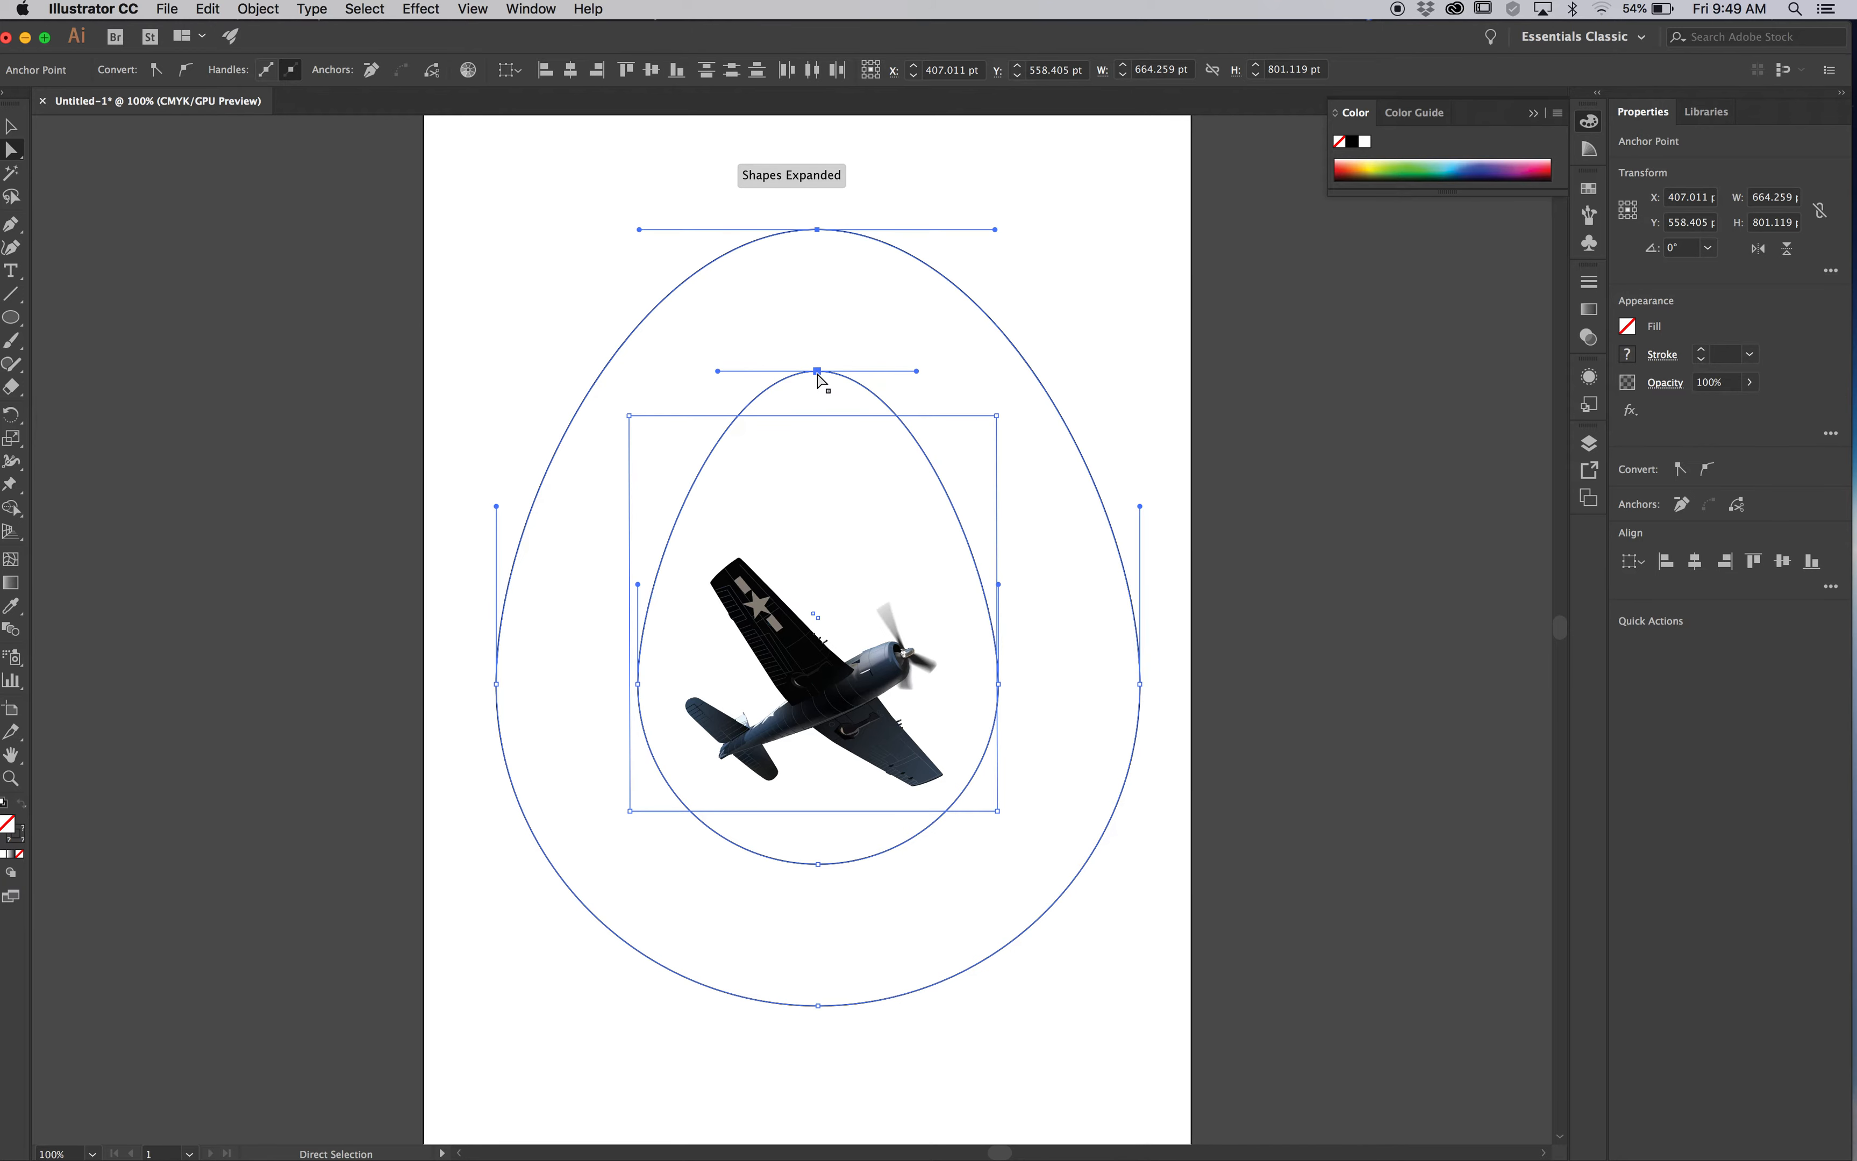
pyautogui.press('super+z')
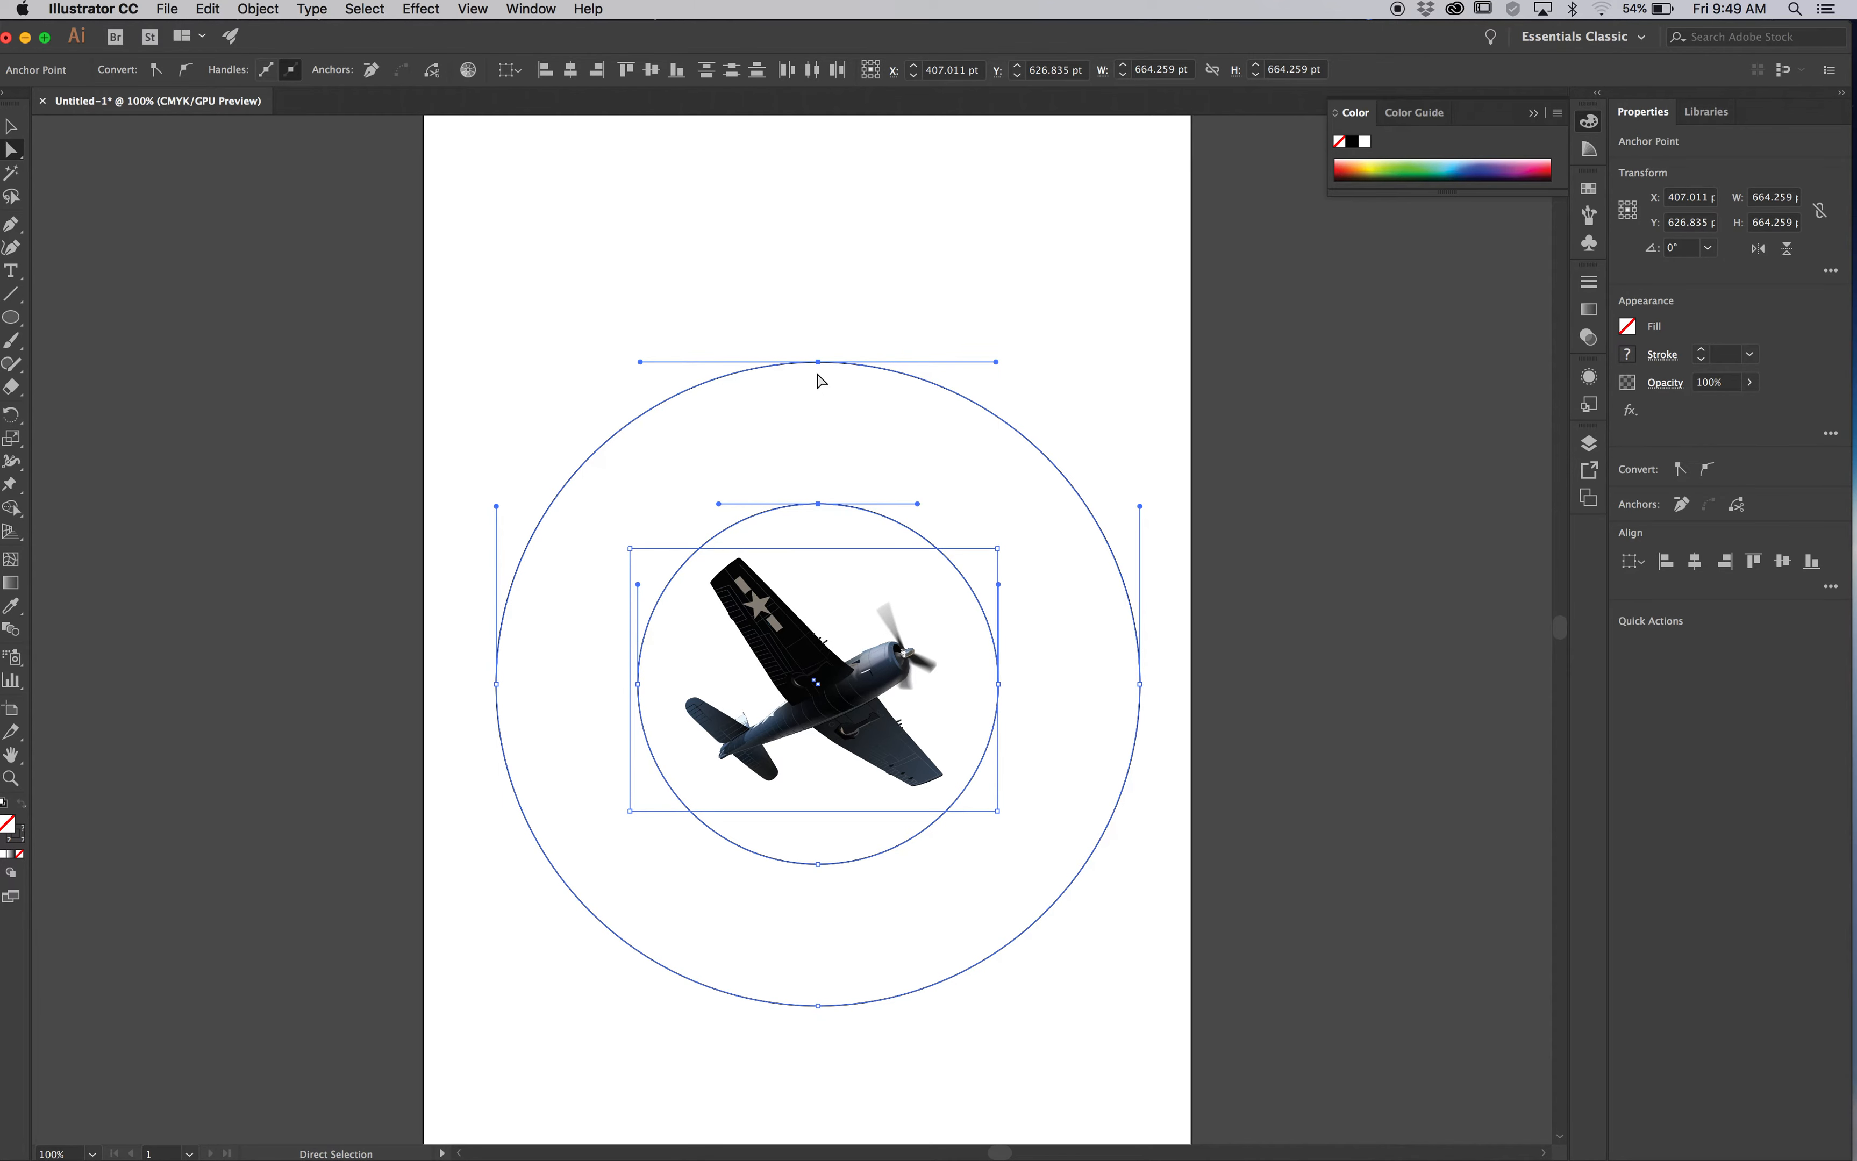
pyautogui.click(829, 310)
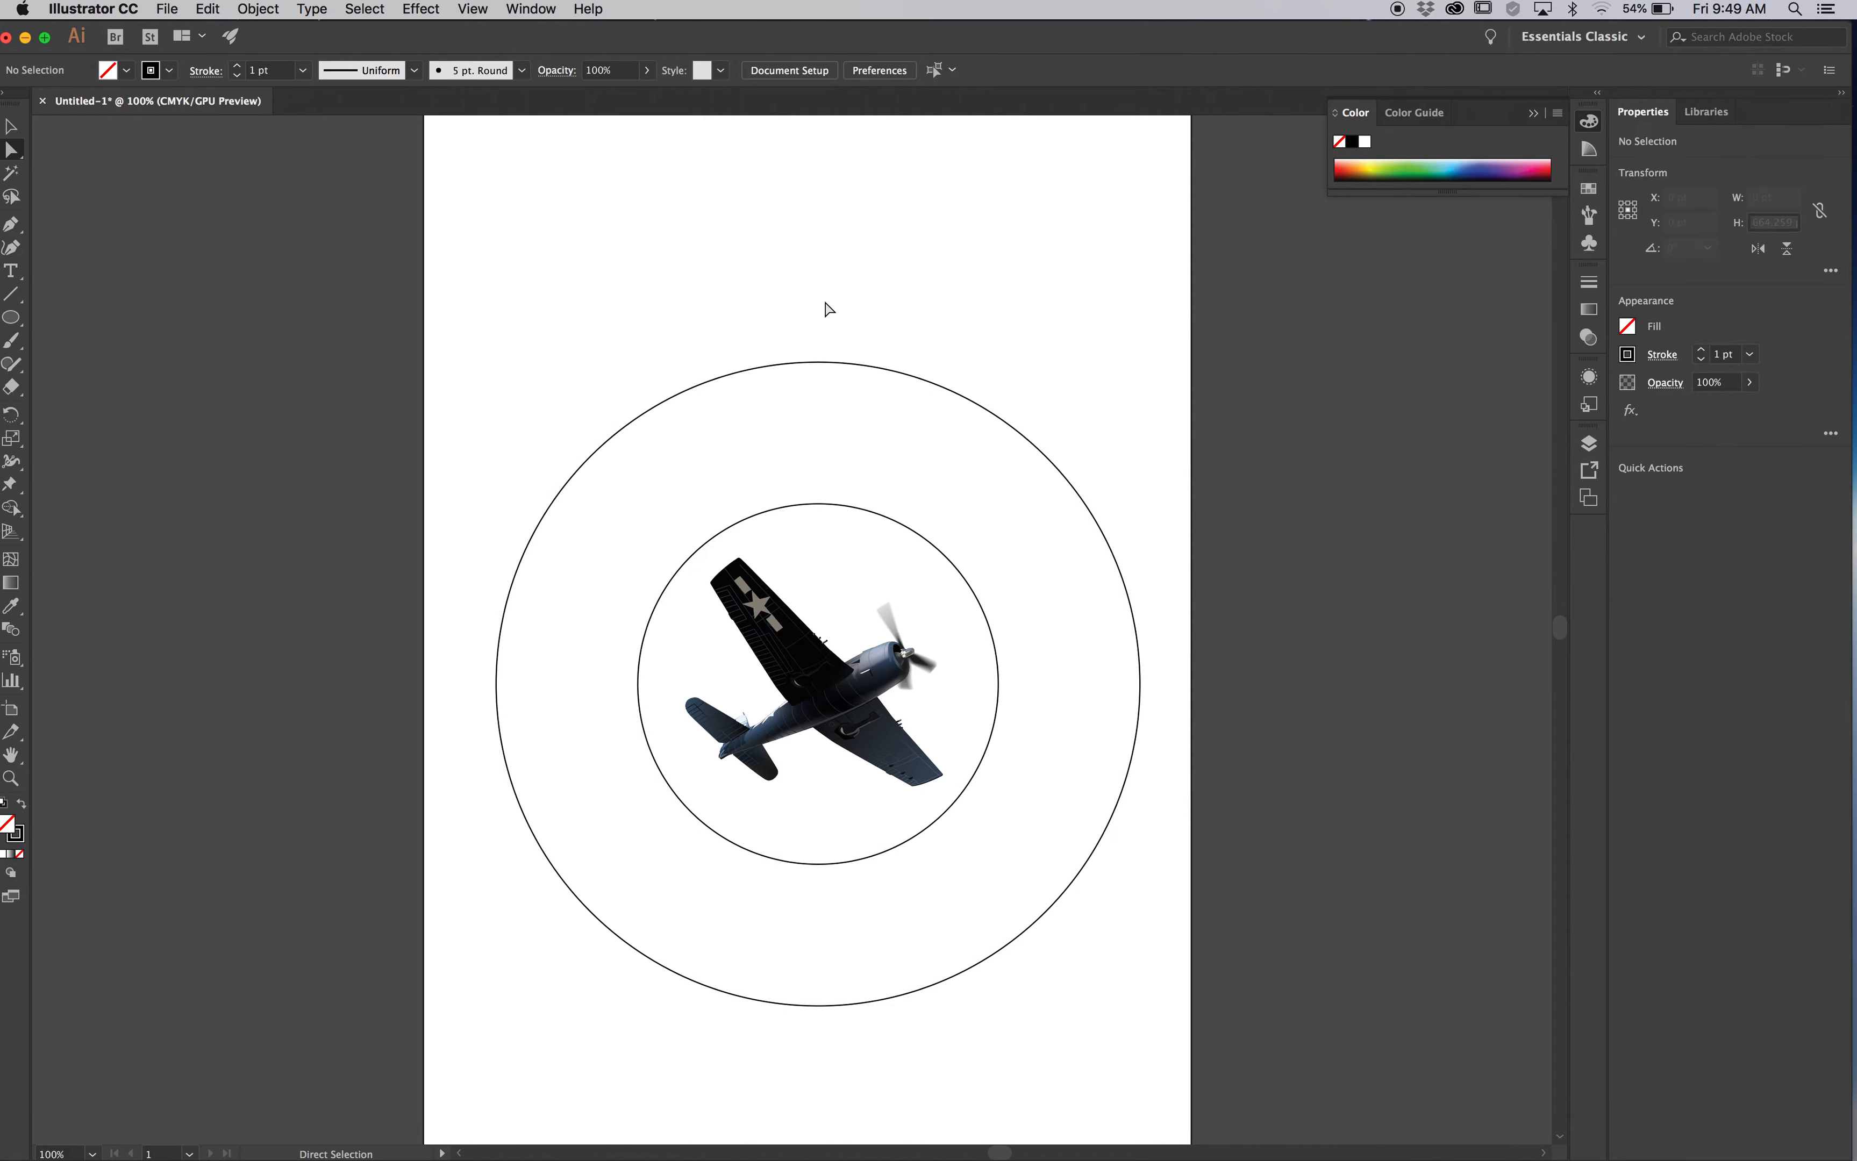
# Select both circles and set the blend options to Specified Steps with 10 steps.
pyautogui.click(12, 127)
pyautogui.moveTo(714, 306); pyautogui.dragTo(853, 523)
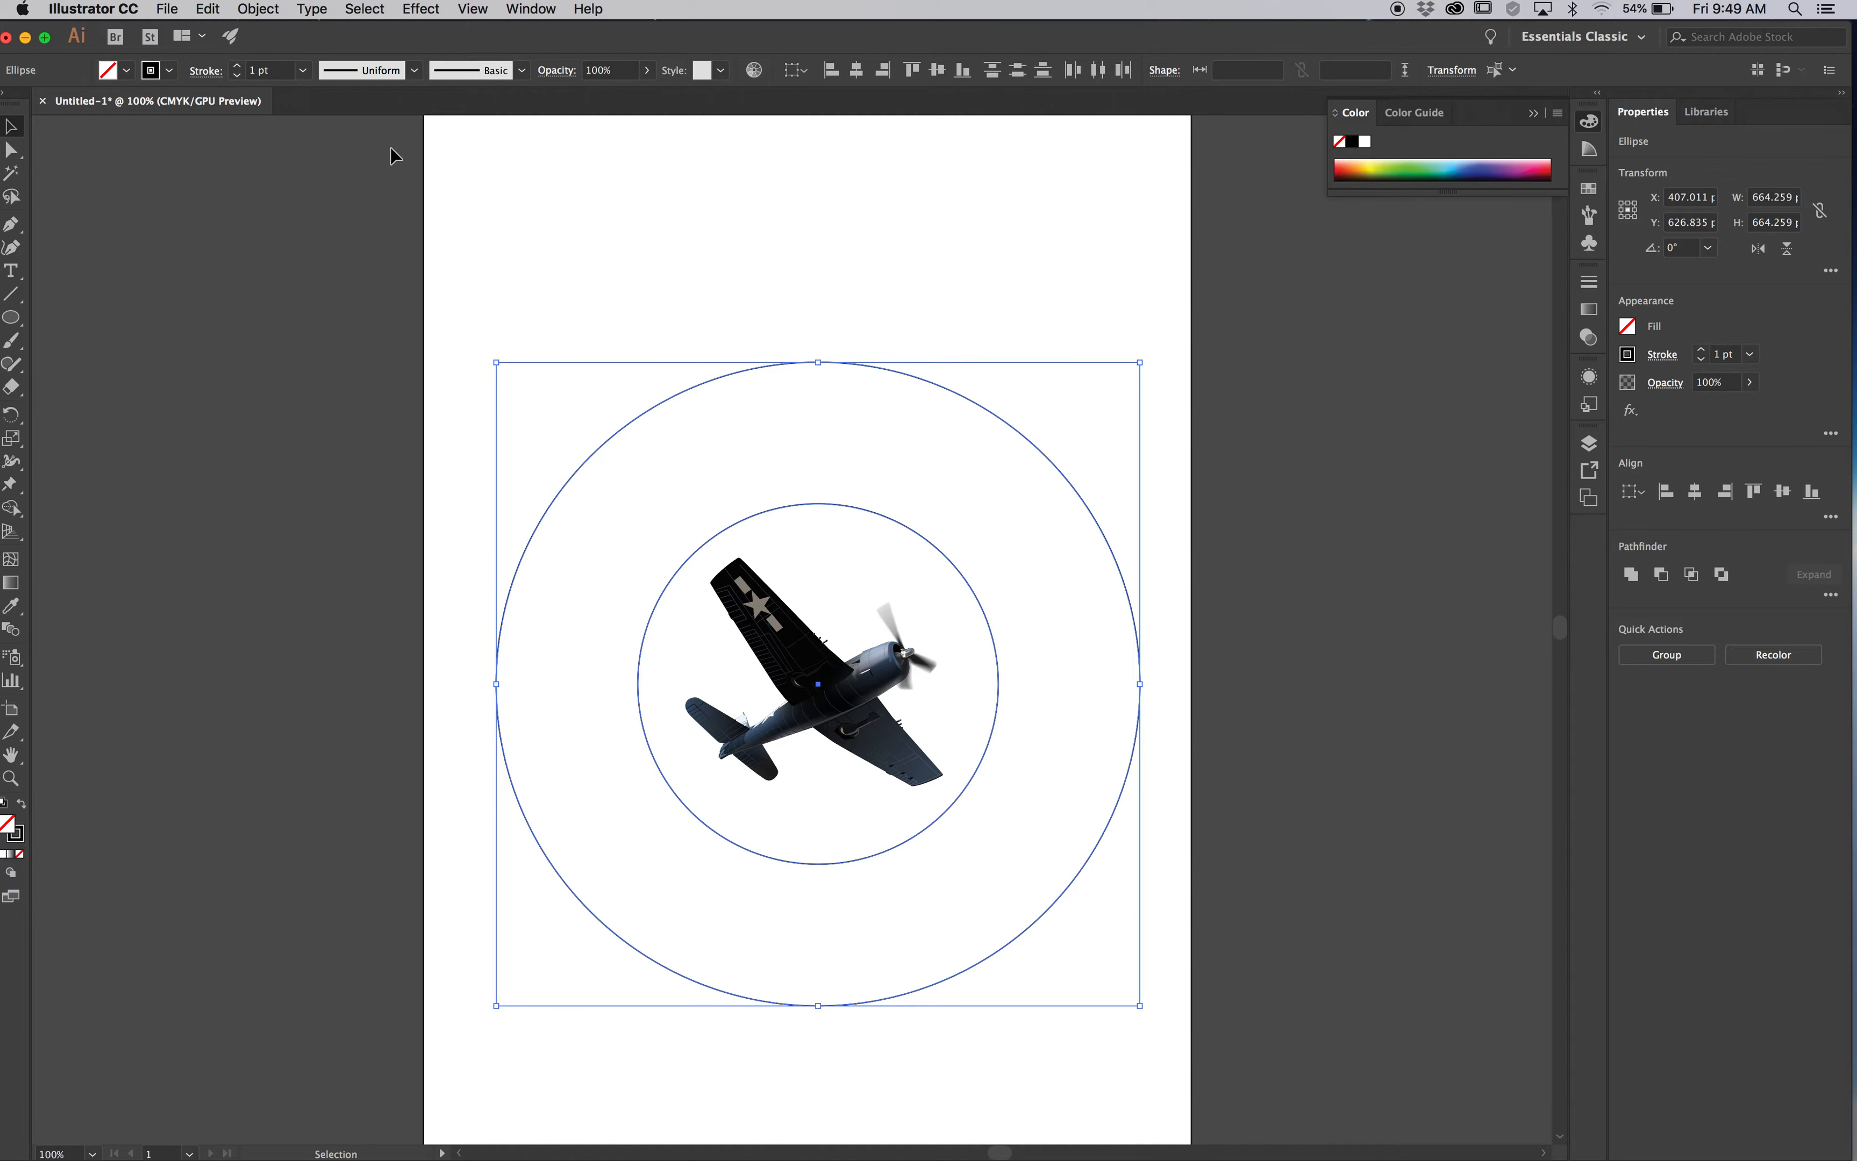
pyautogui.click(258, 9)
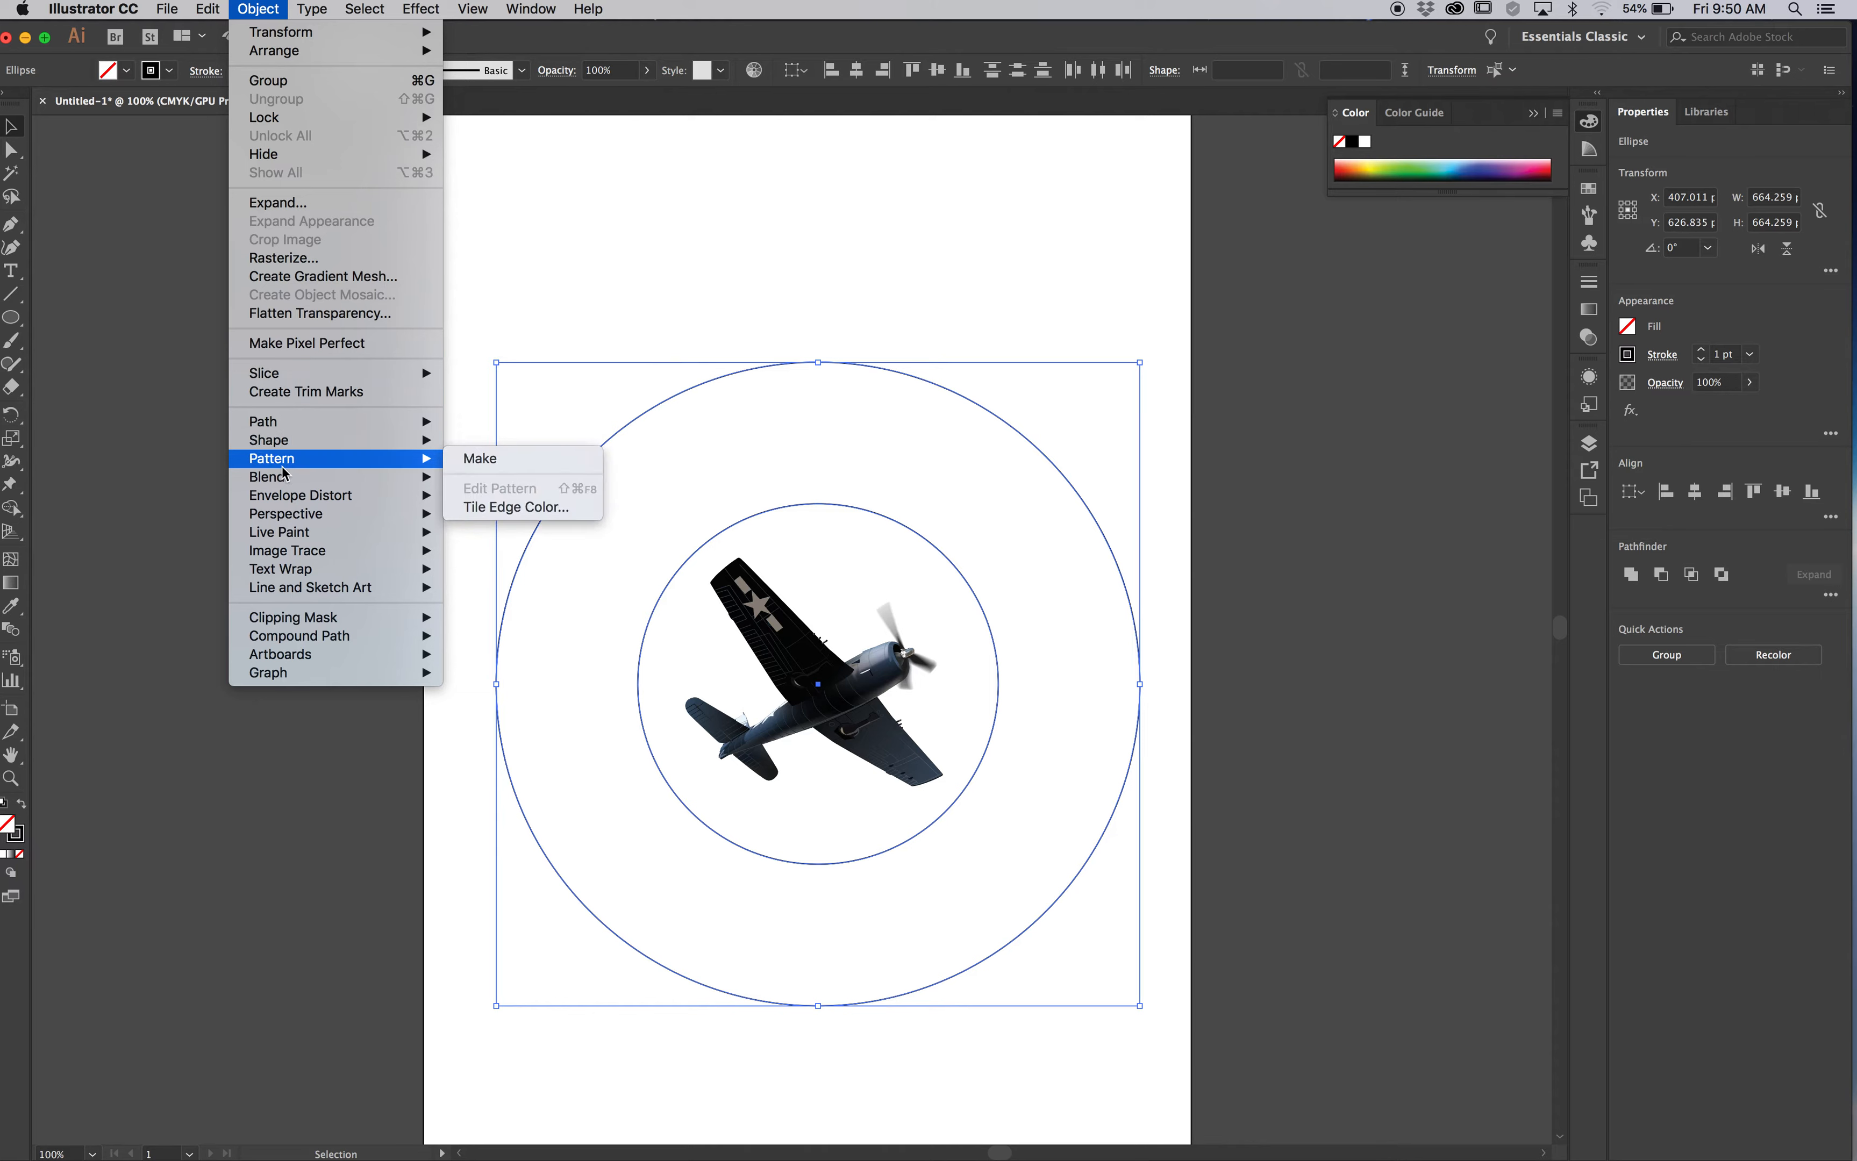
pyautogui.moveTo(322, 477)
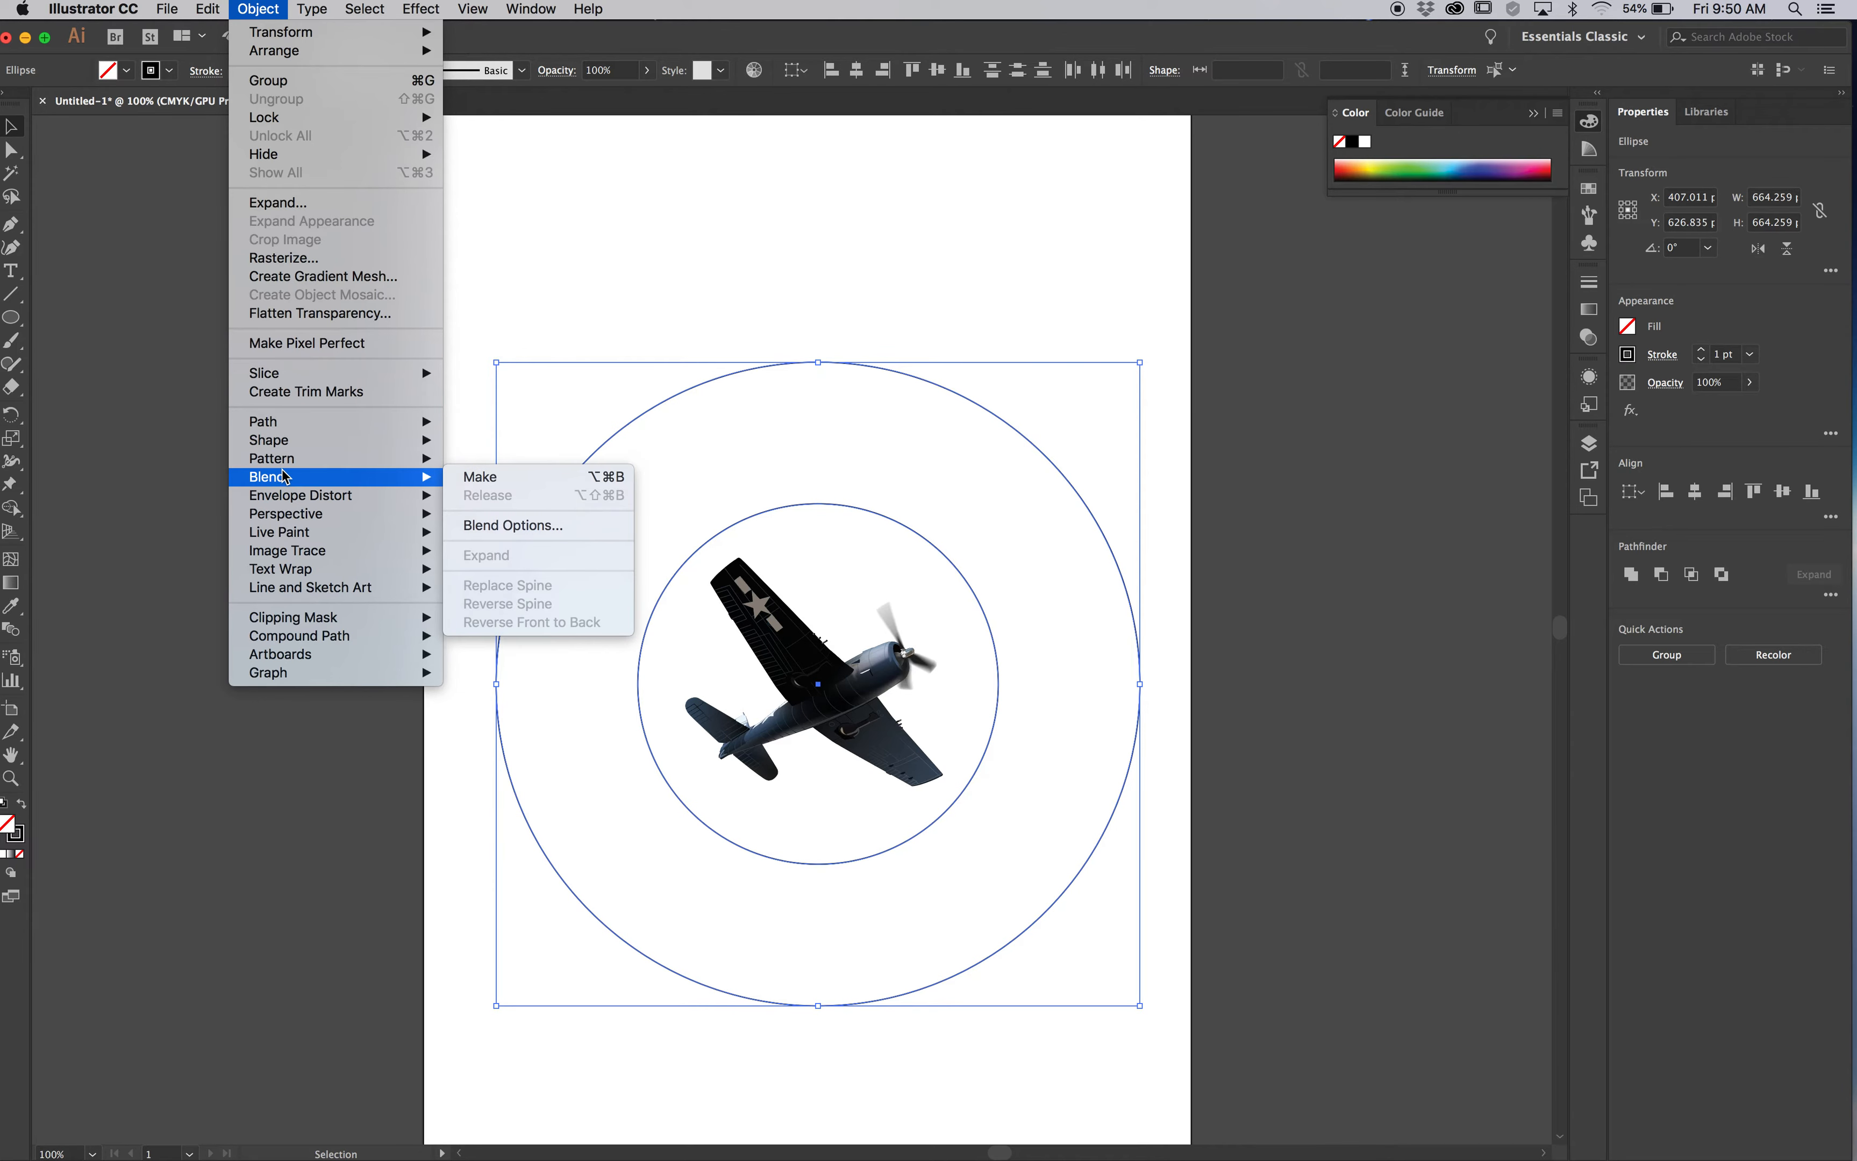
pyautogui.click(505, 525)
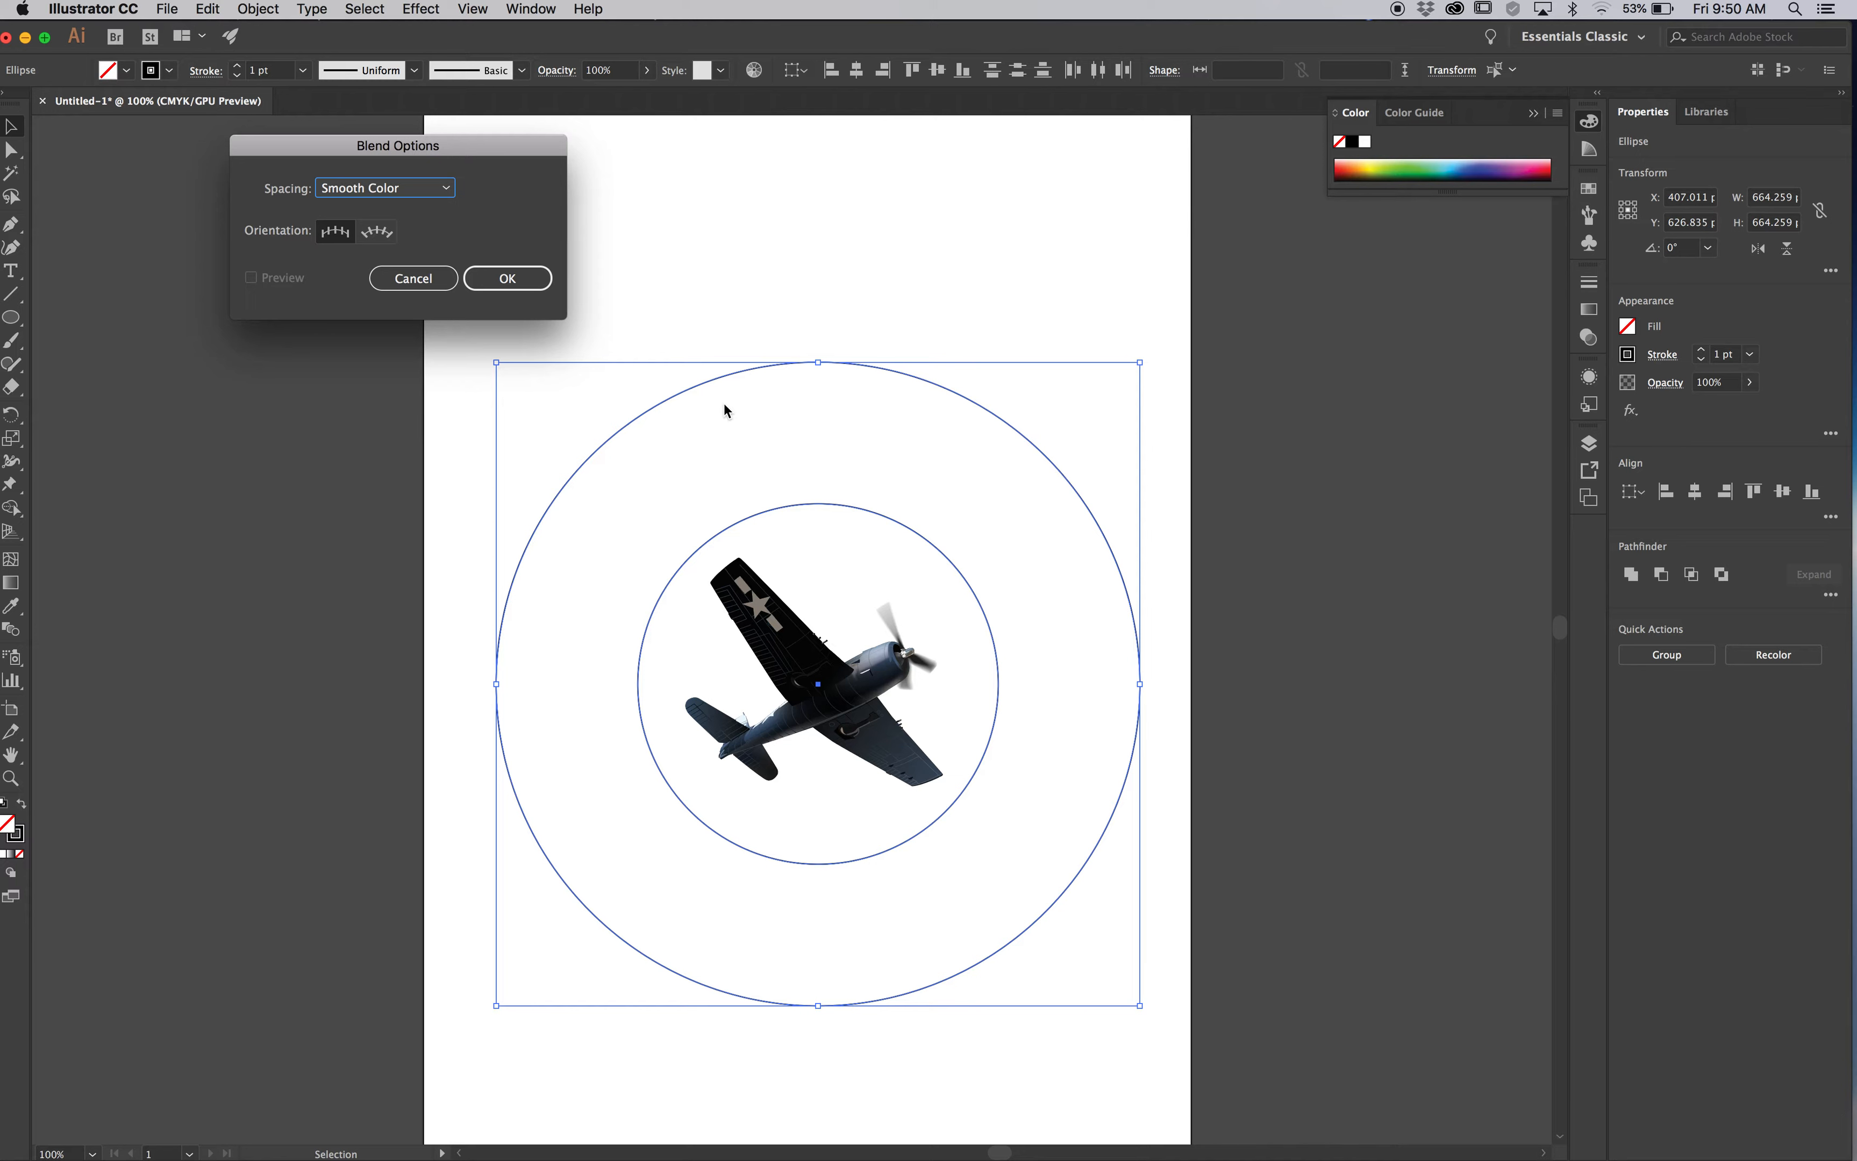
pyautogui.click(435, 190)
pyautogui.click(410, 231)
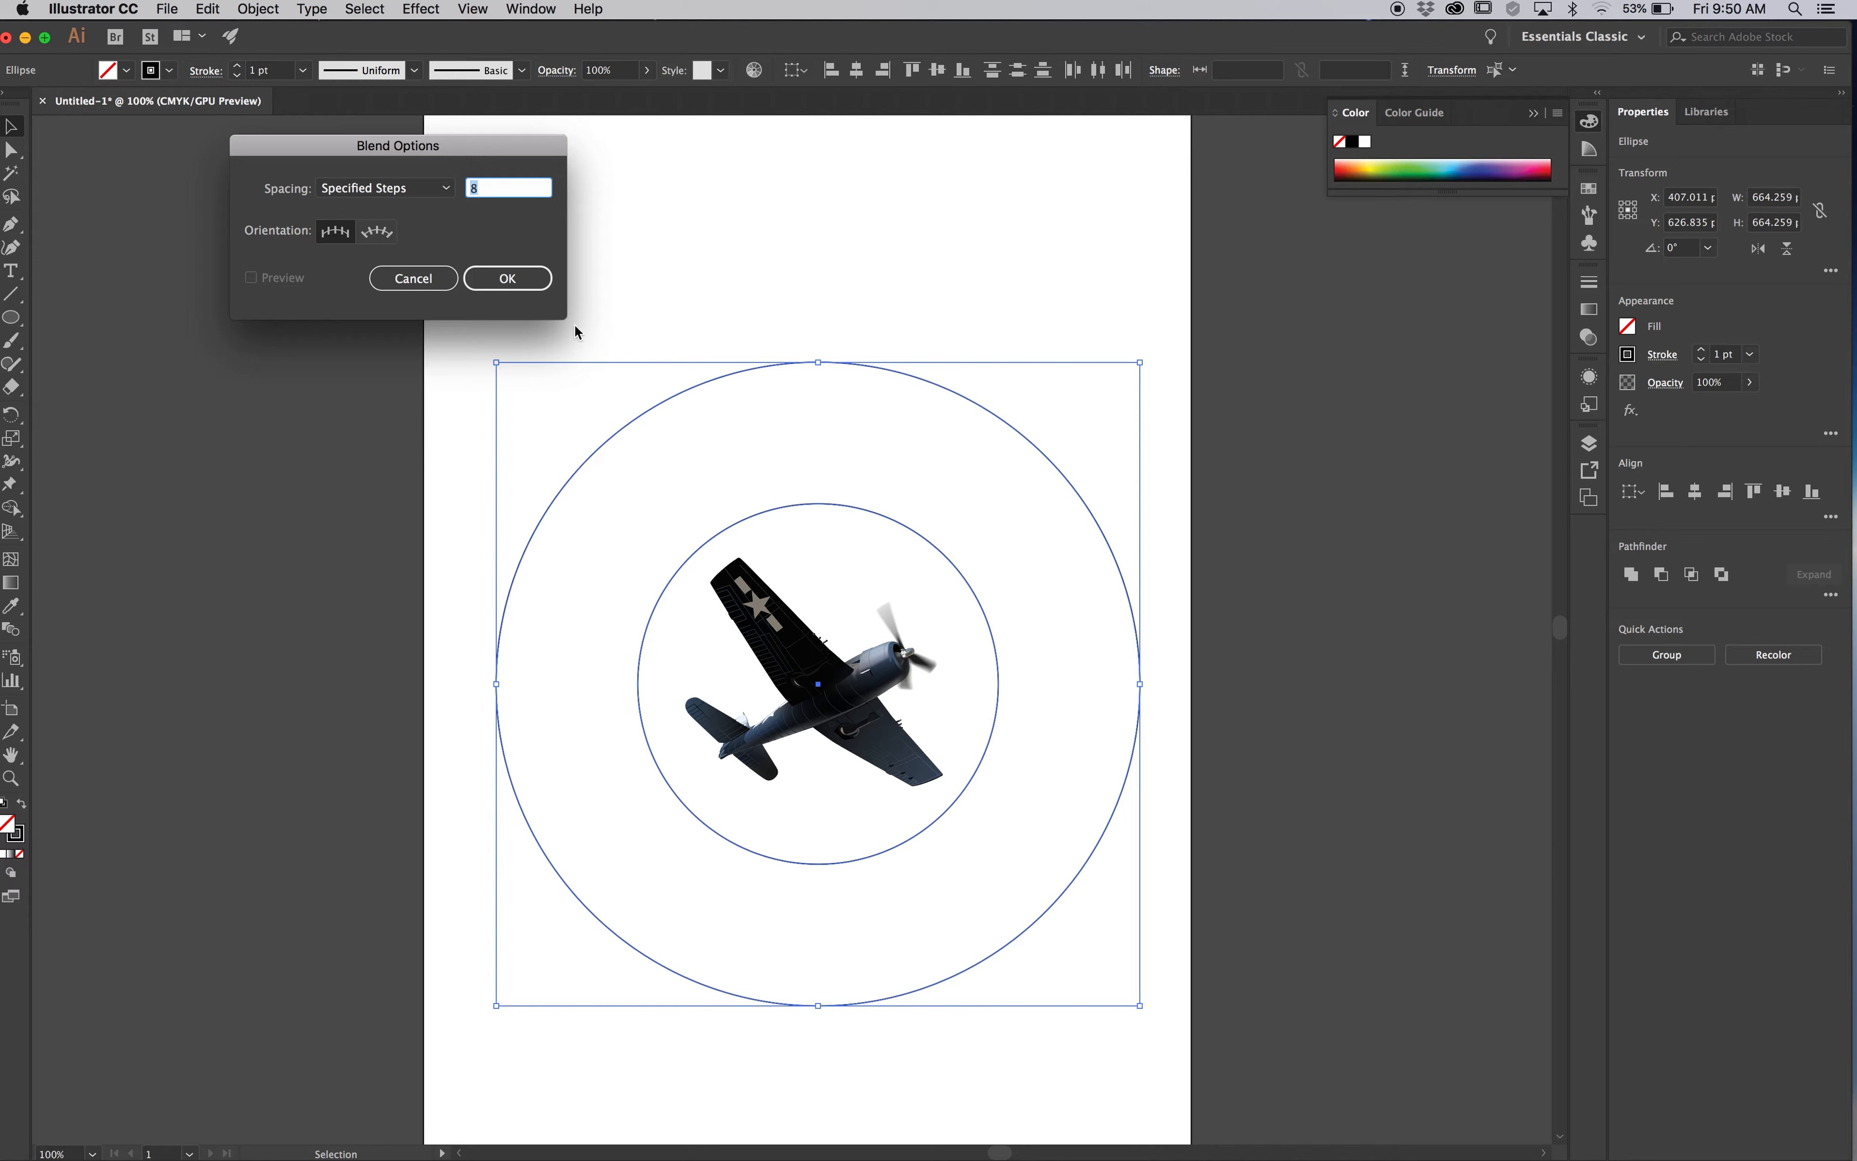
pyautogui.write('10')
pyautogui.click(532, 279)
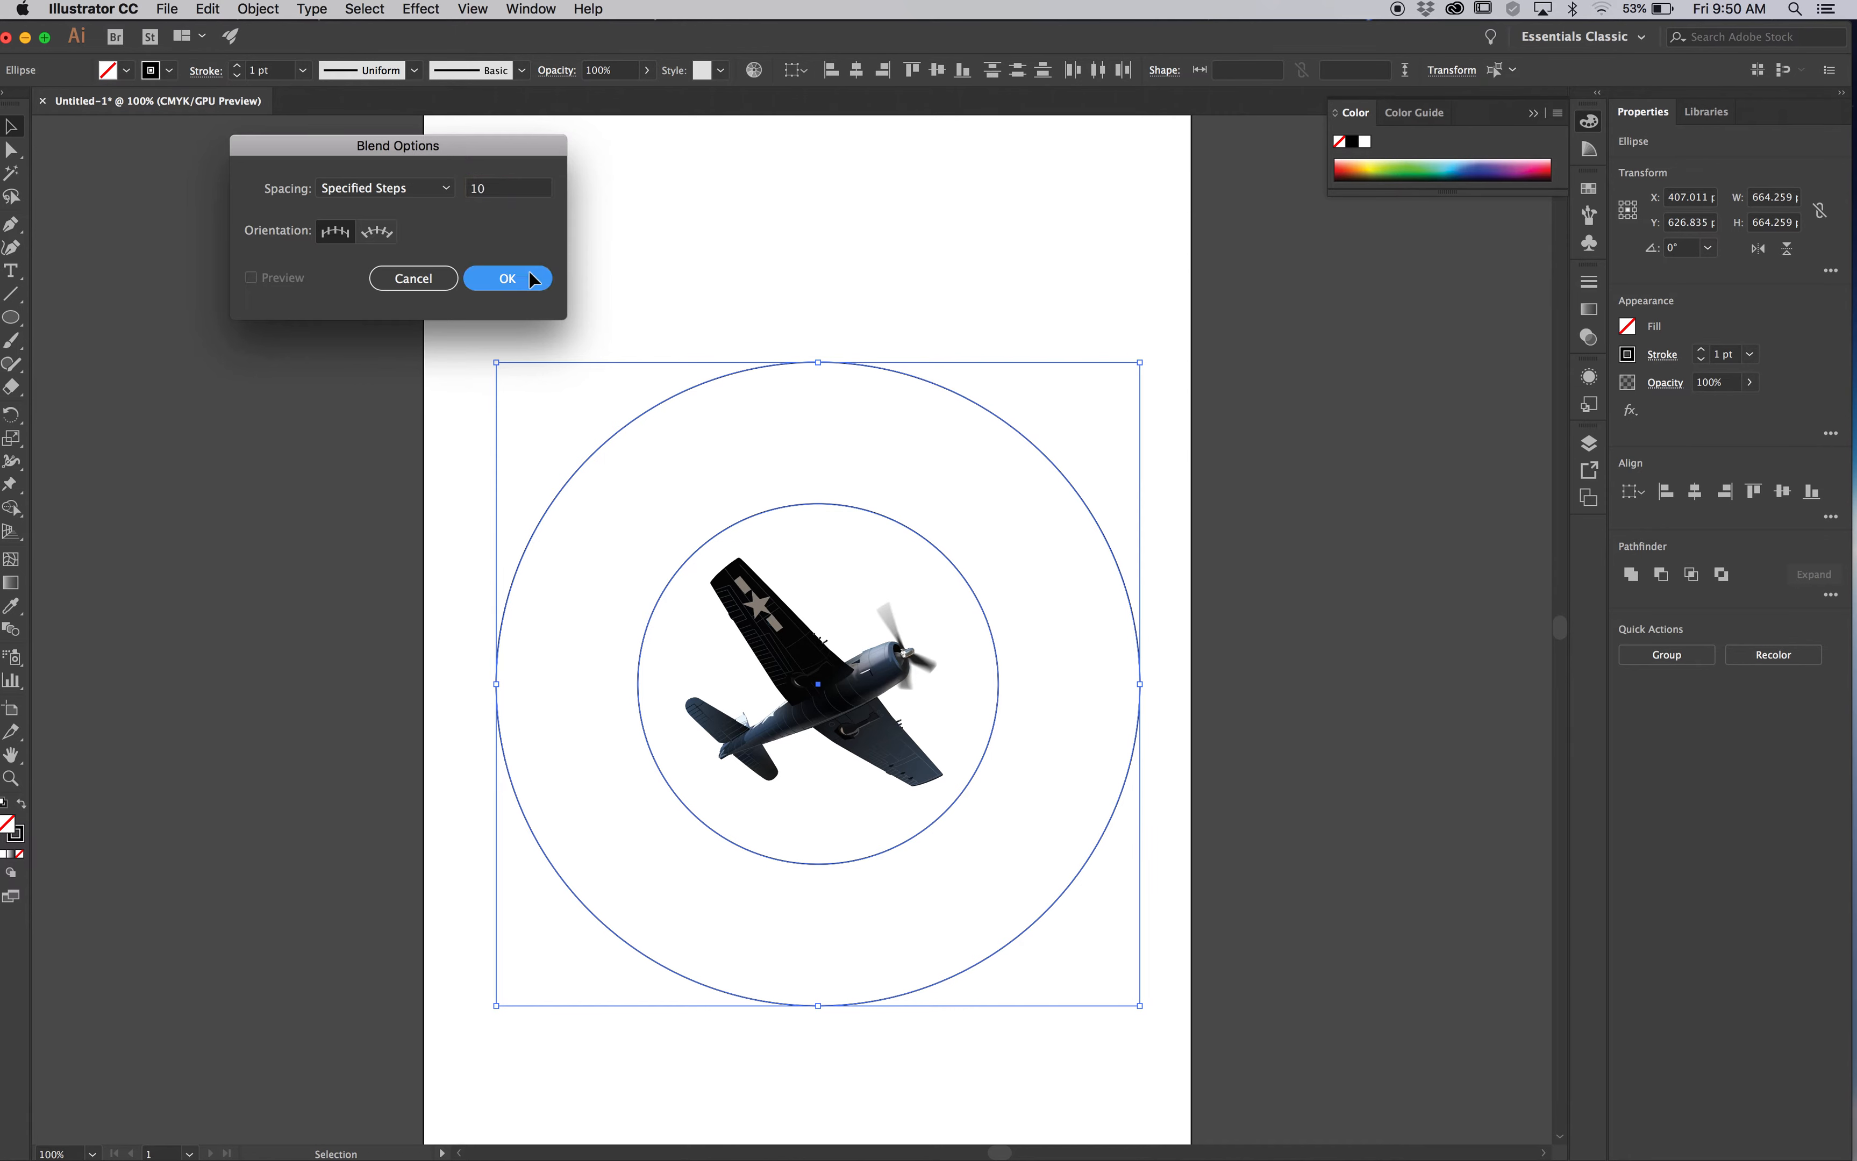
# Make a blend between the inner and outer circles and deselect it.
pyautogui.click(256, 8)
pyautogui.moveTo(284, 494)
pyautogui.click(500, 476)
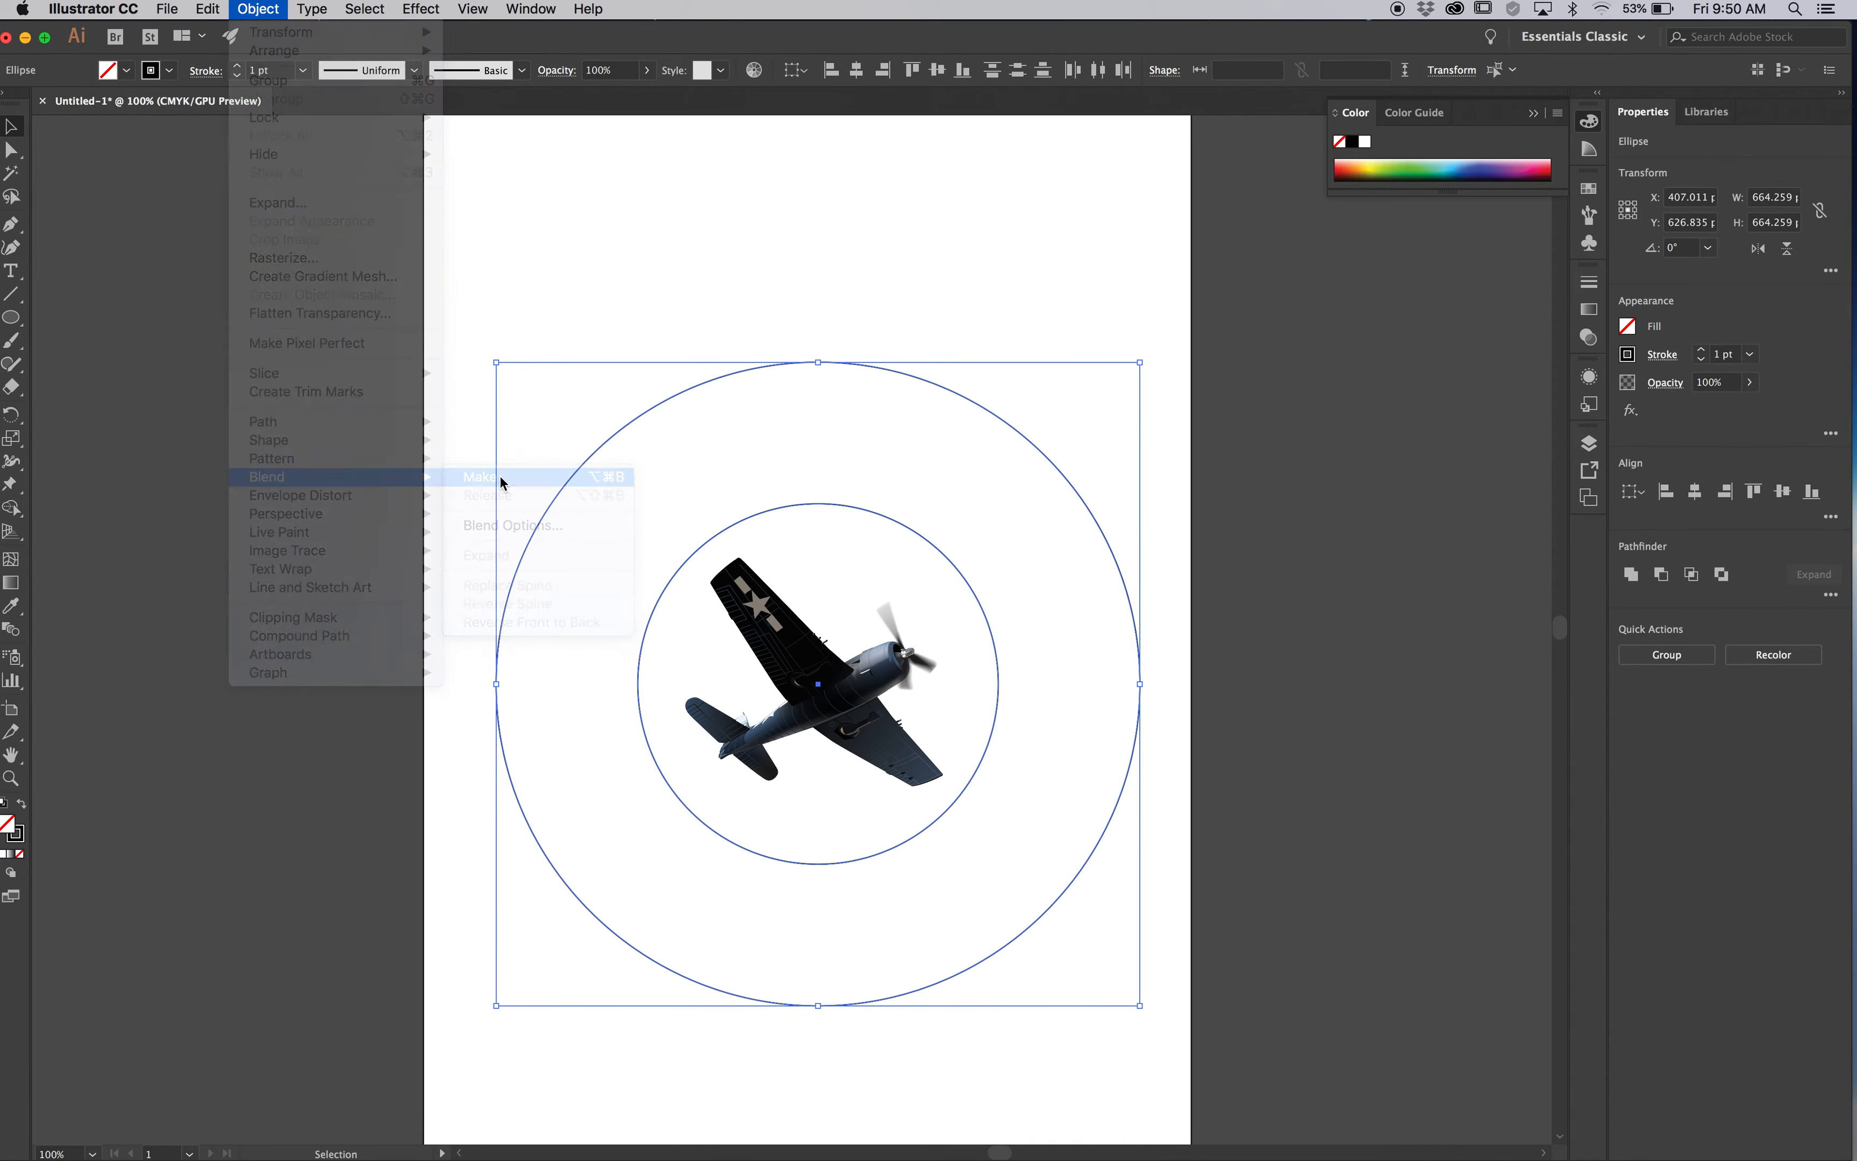
pyautogui.click(645, 281)
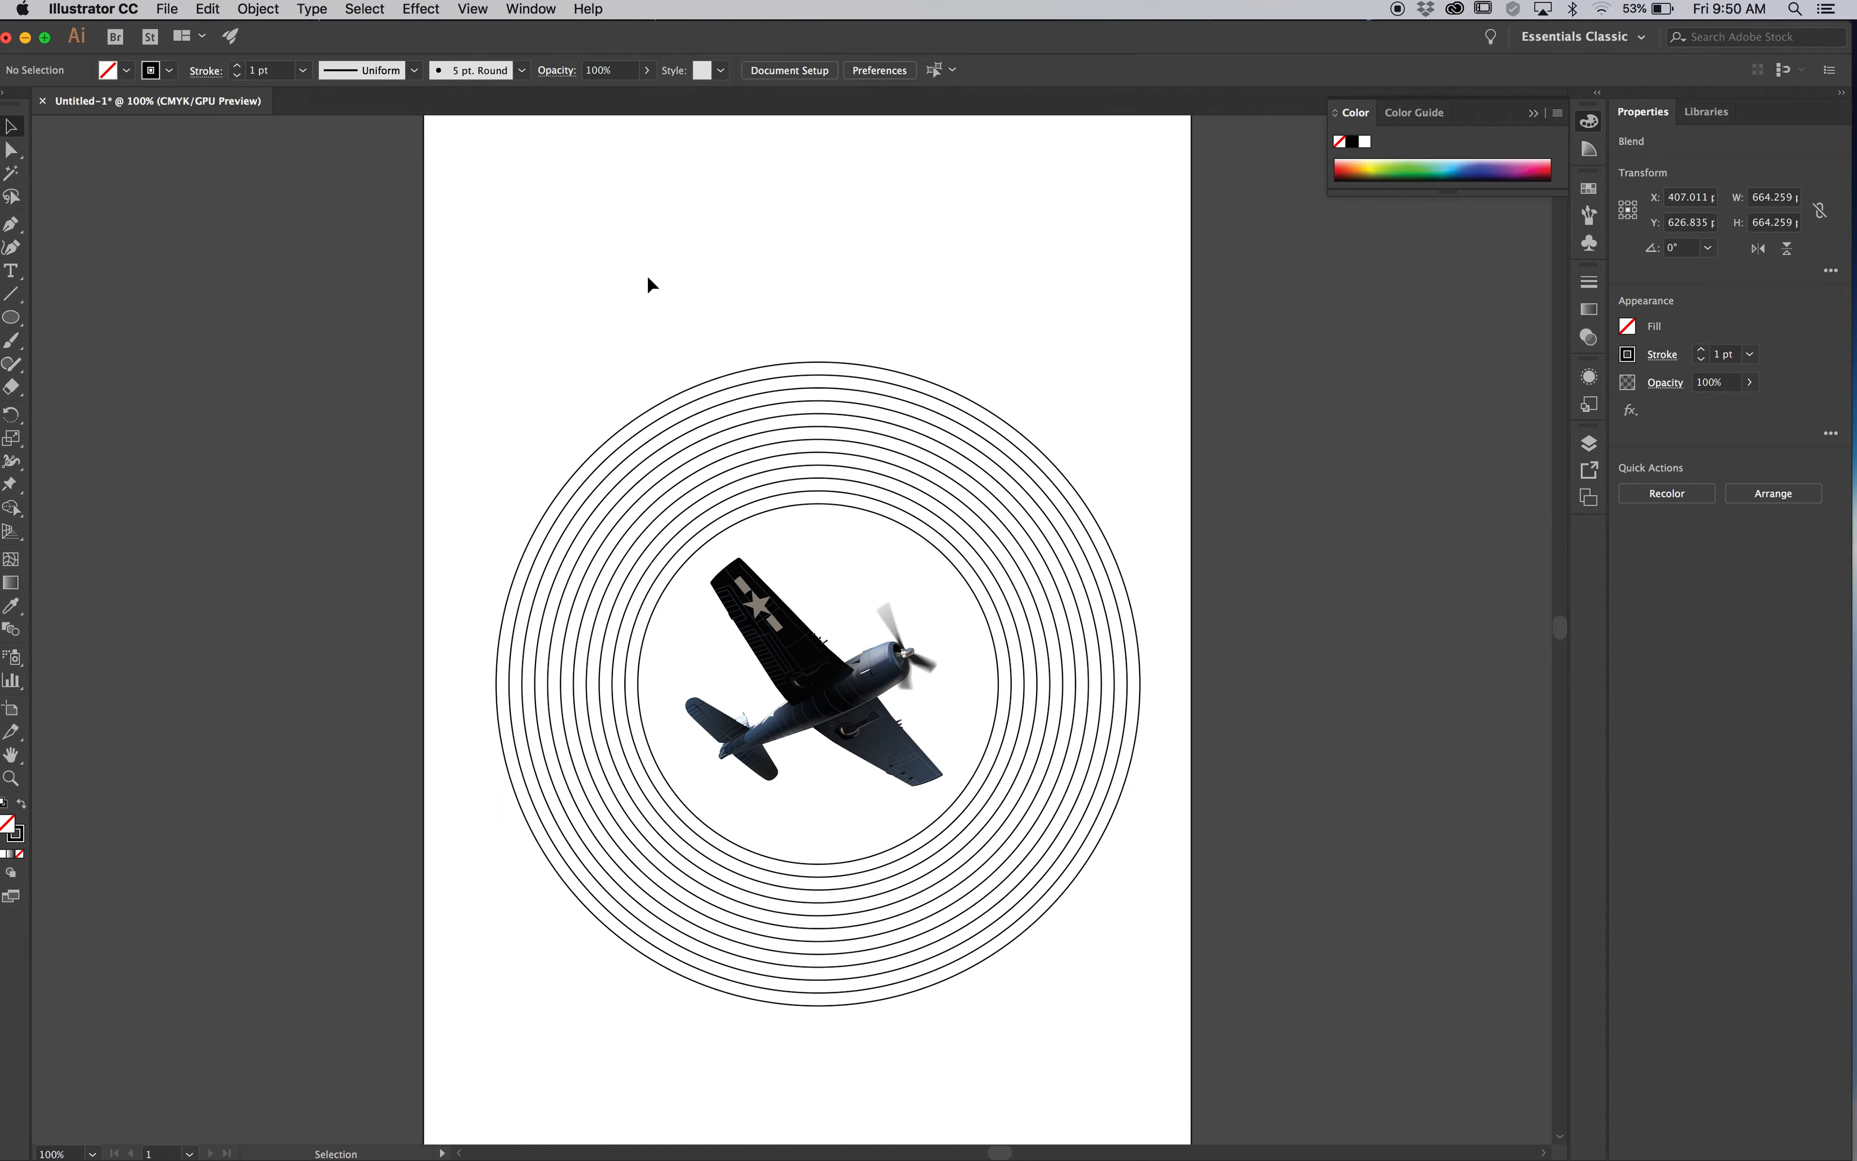
pyautogui.moveTo(762, 281)
pyautogui.mouseDown()
pyautogui.moveTo(810, 457)
pyautogui.moveTo(761, 262)
pyautogui.mouseUp()
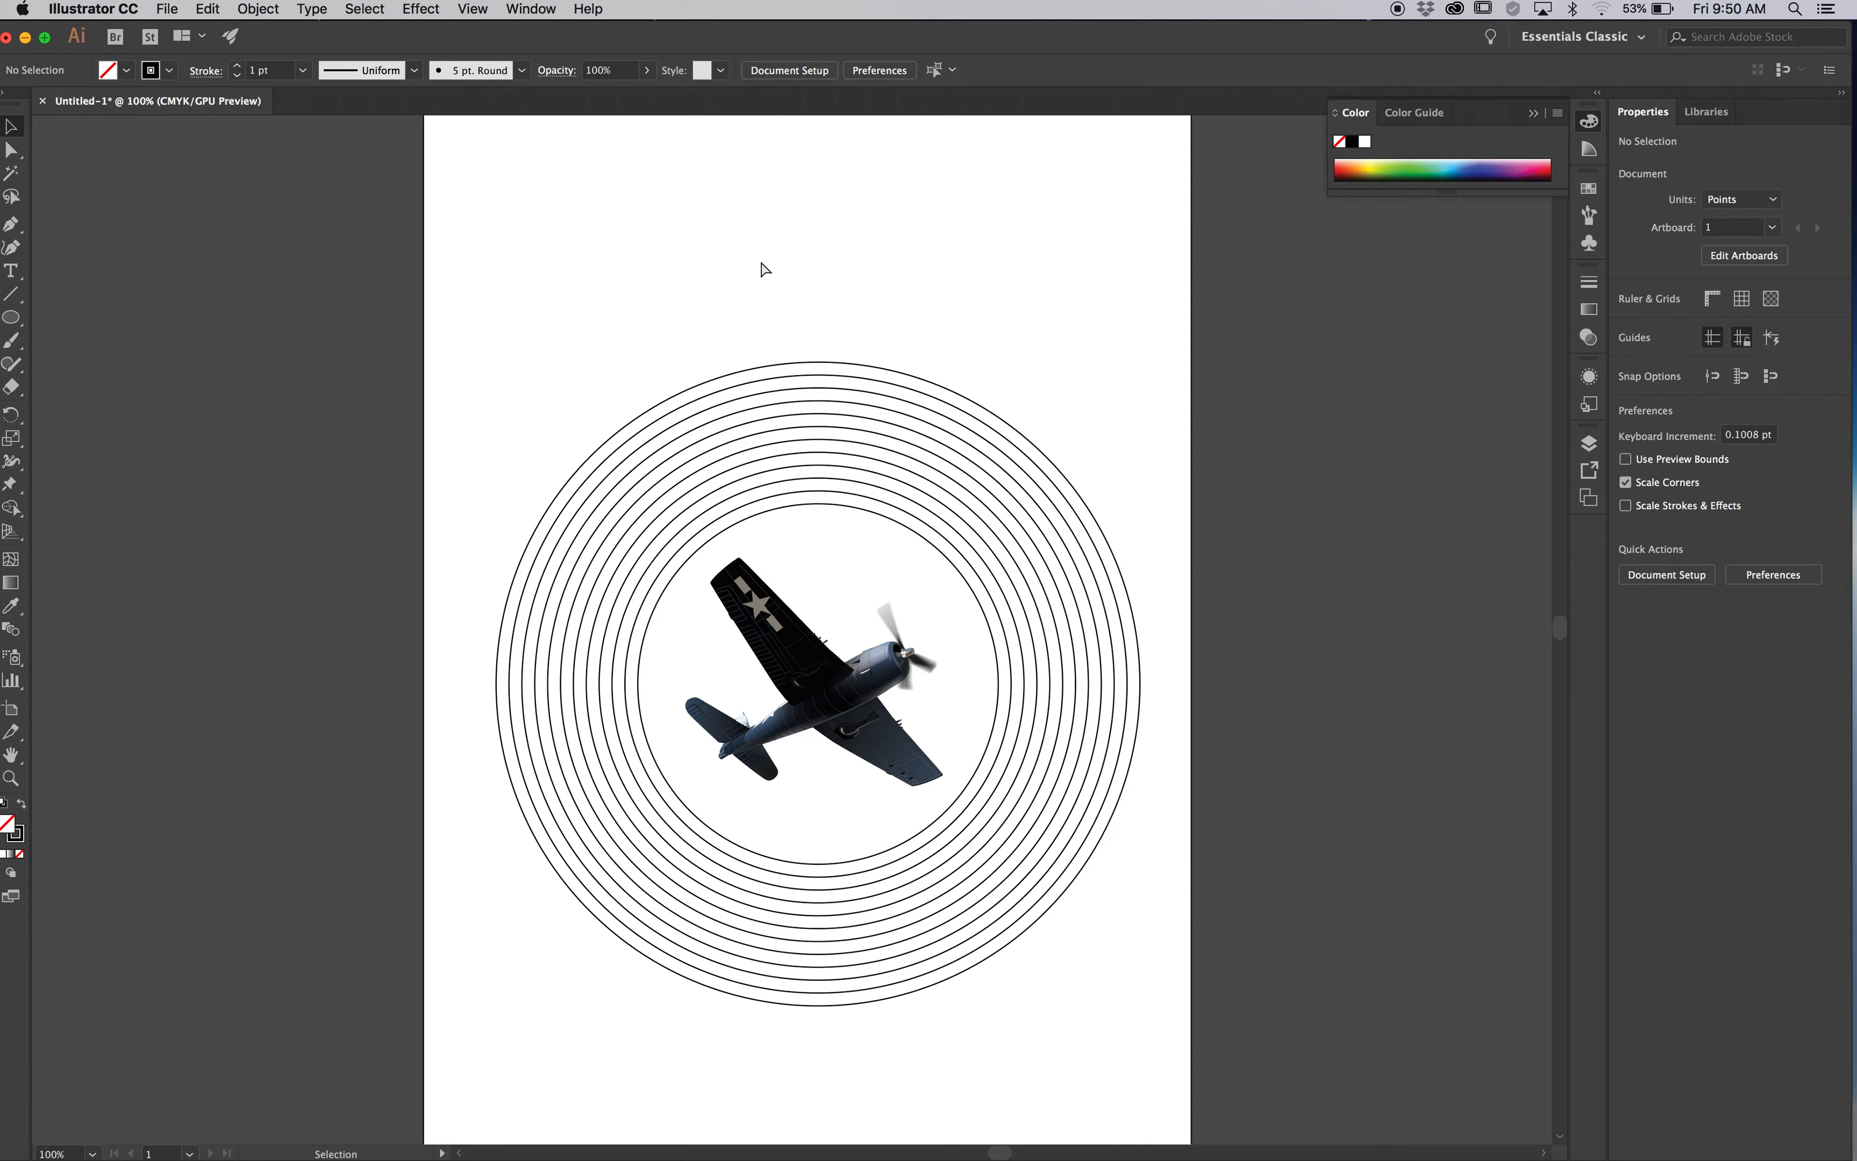
# Switch to outline view and expand the selected blend between the inner and outer circles into individual circle paths.
pyautogui.press('super+y')
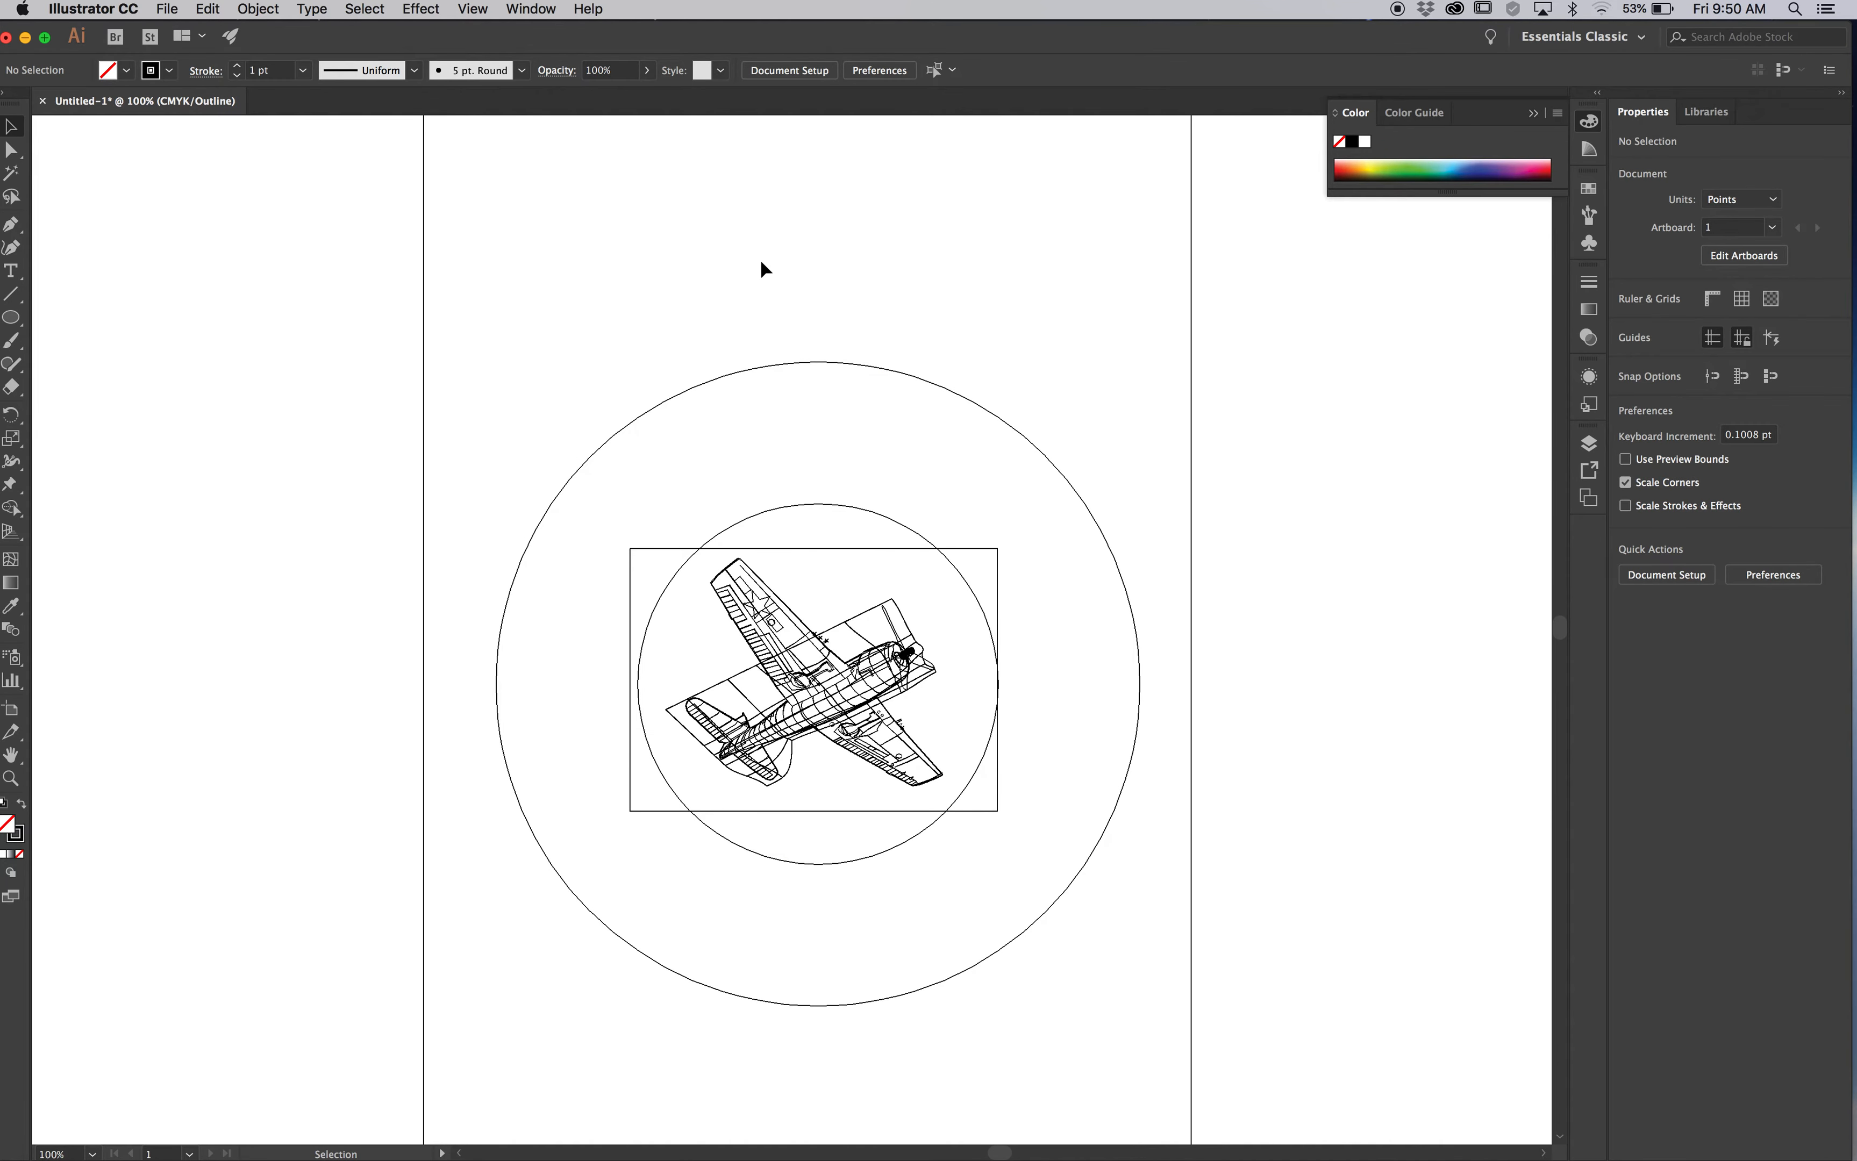
pyautogui.press('z')
pyautogui.moveTo(576, 336); pyautogui.dragTo(1088, 966)
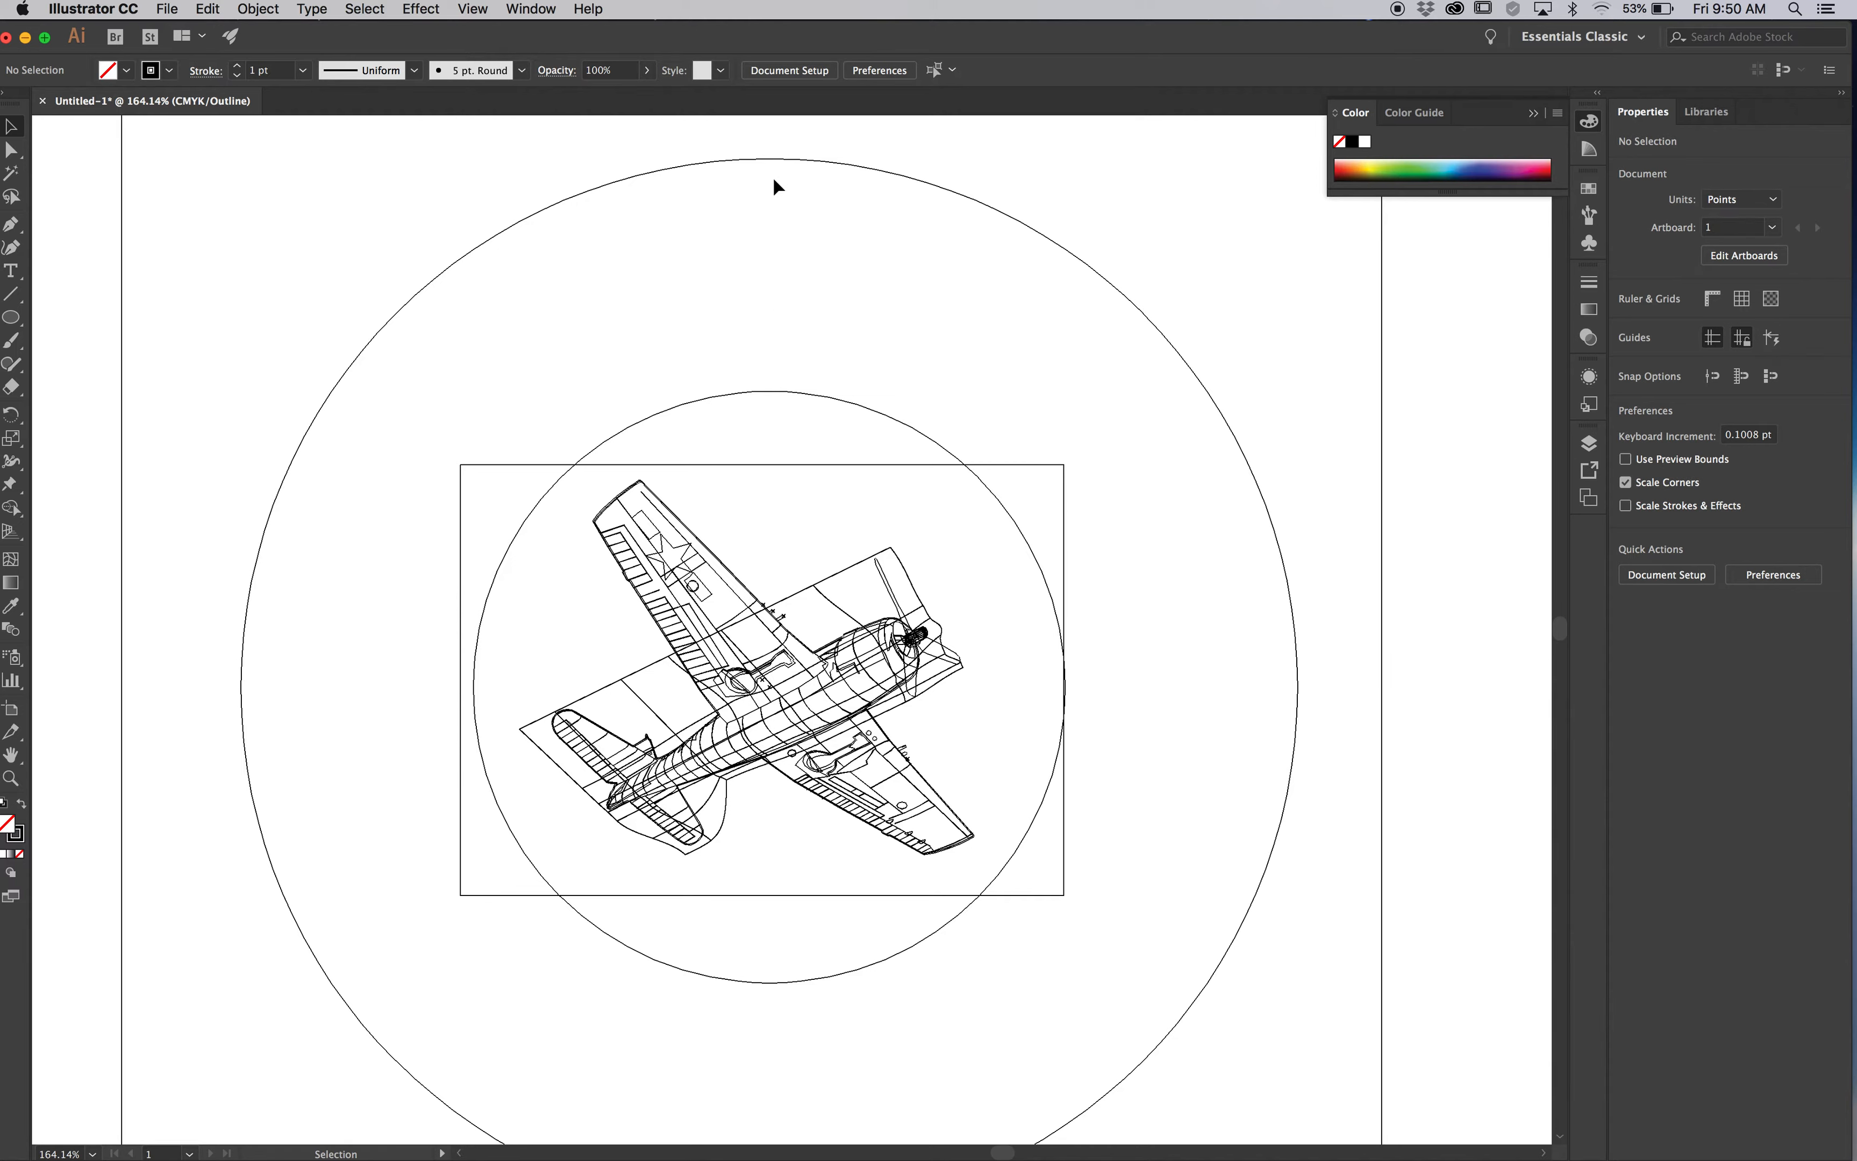
pyautogui.moveTo(736, 133); pyautogui.dragTo(788, 405)
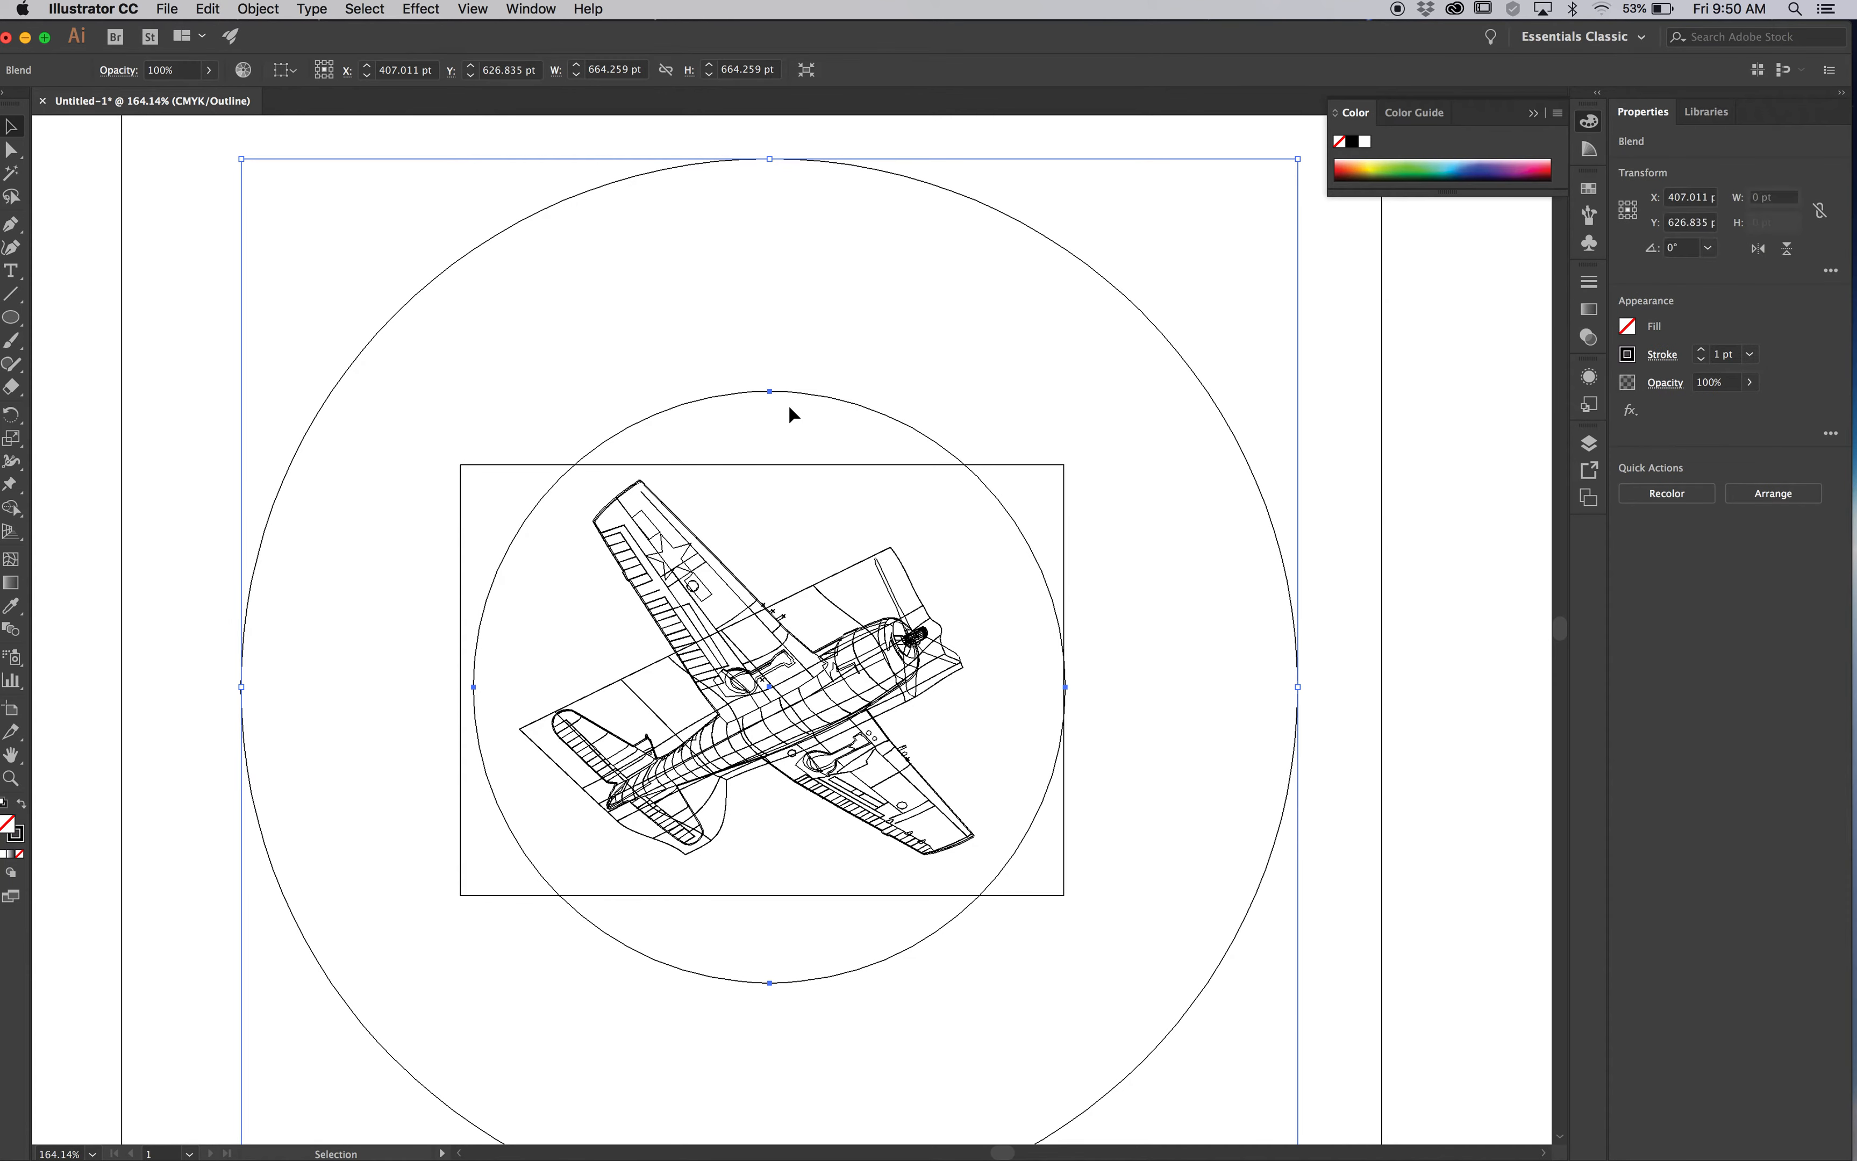
pyautogui.click(258, 12)
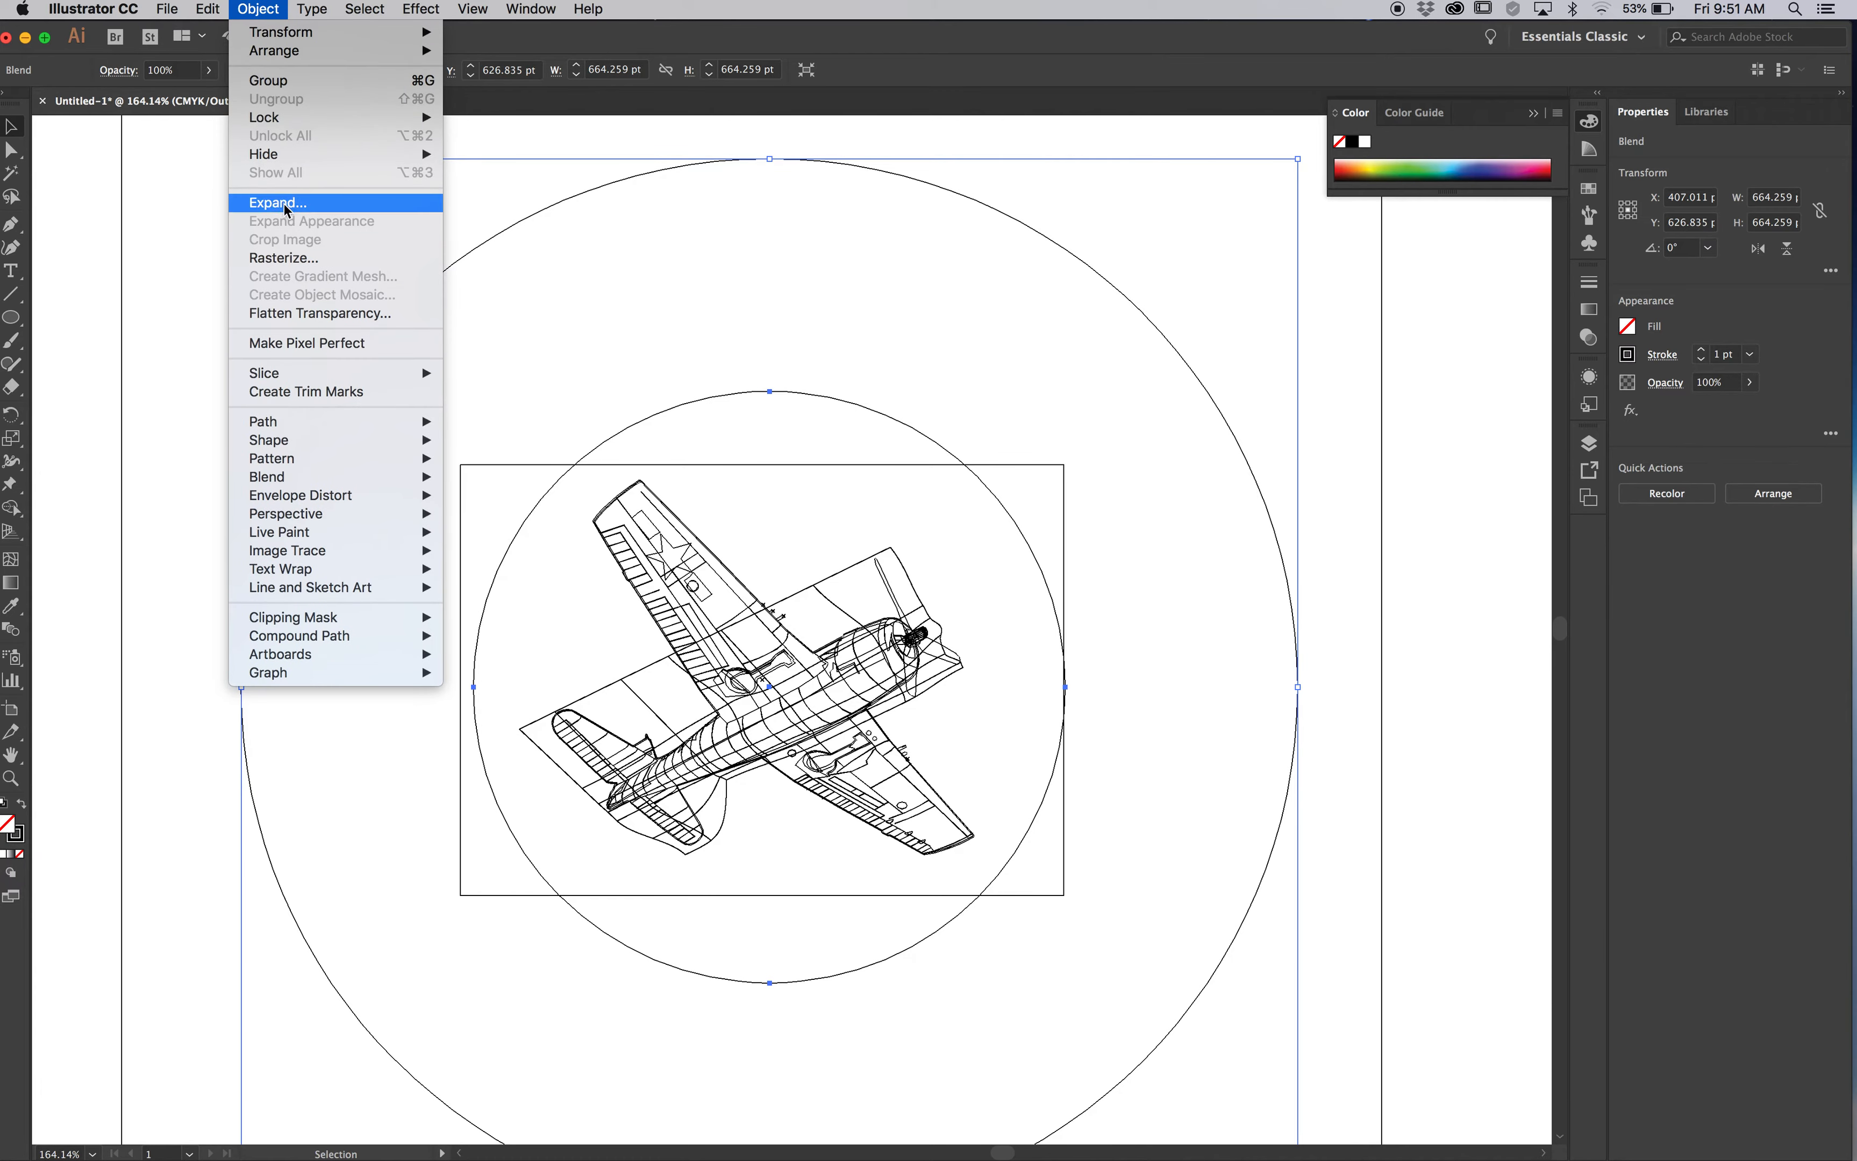
pyautogui.moveTo(399, 477)
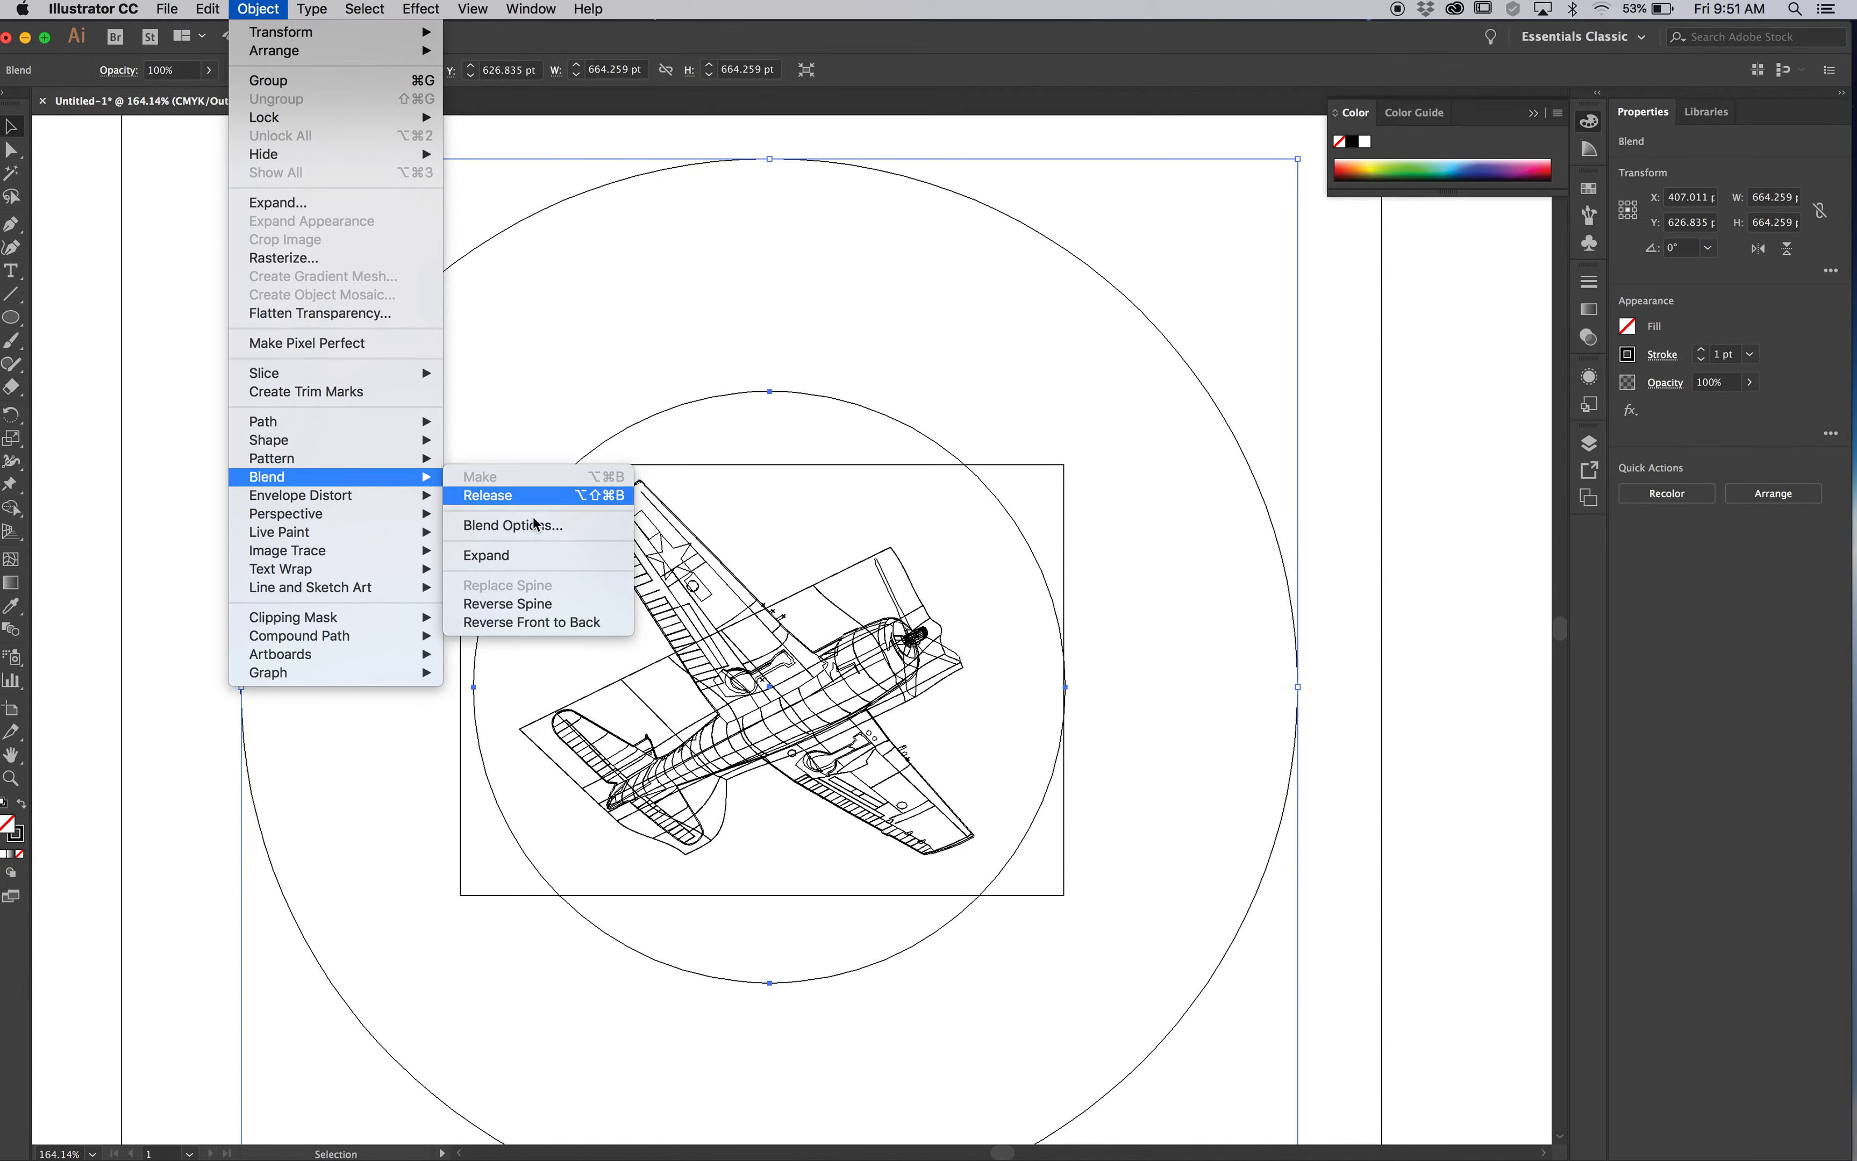
pyautogui.click(540, 555)
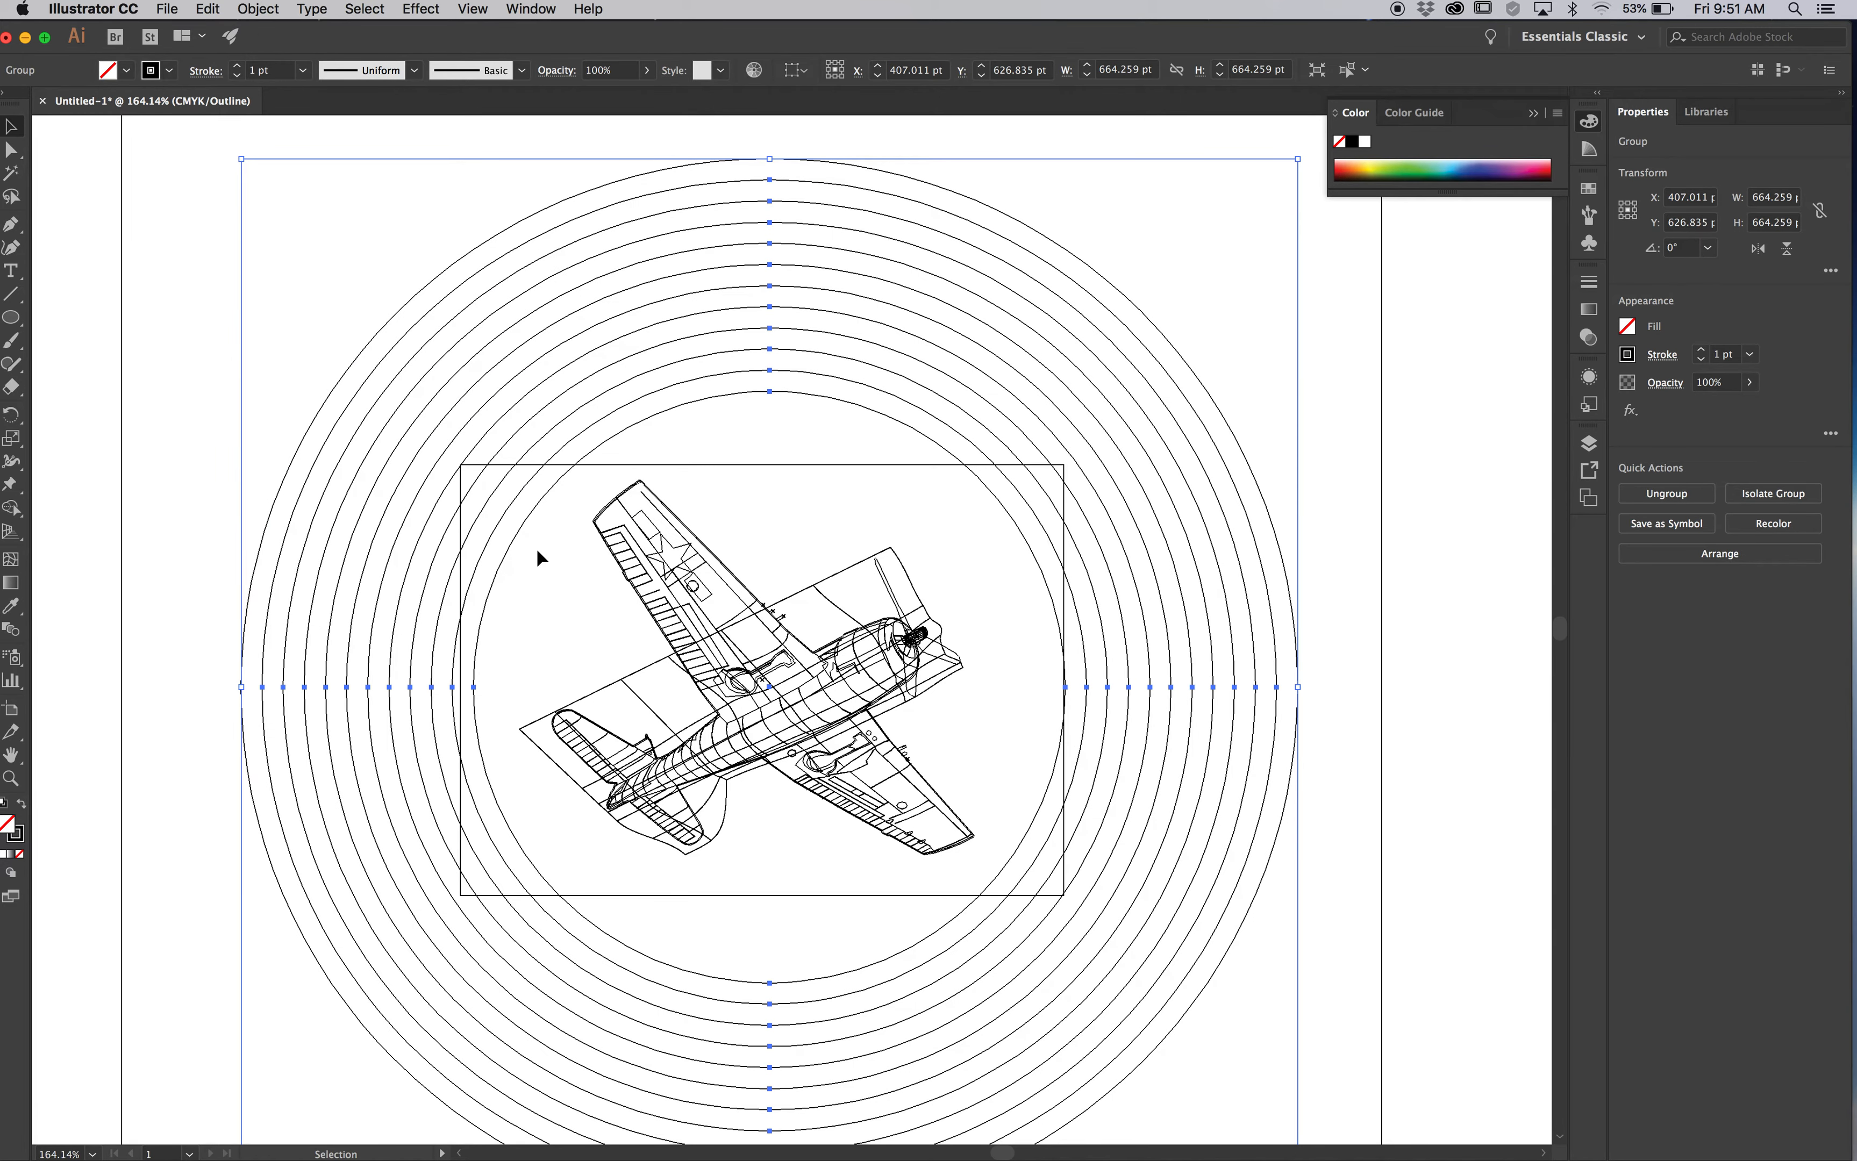
# Ungroup the expanded concentric circles and deselect them.
pyautogui.click(262, 9)
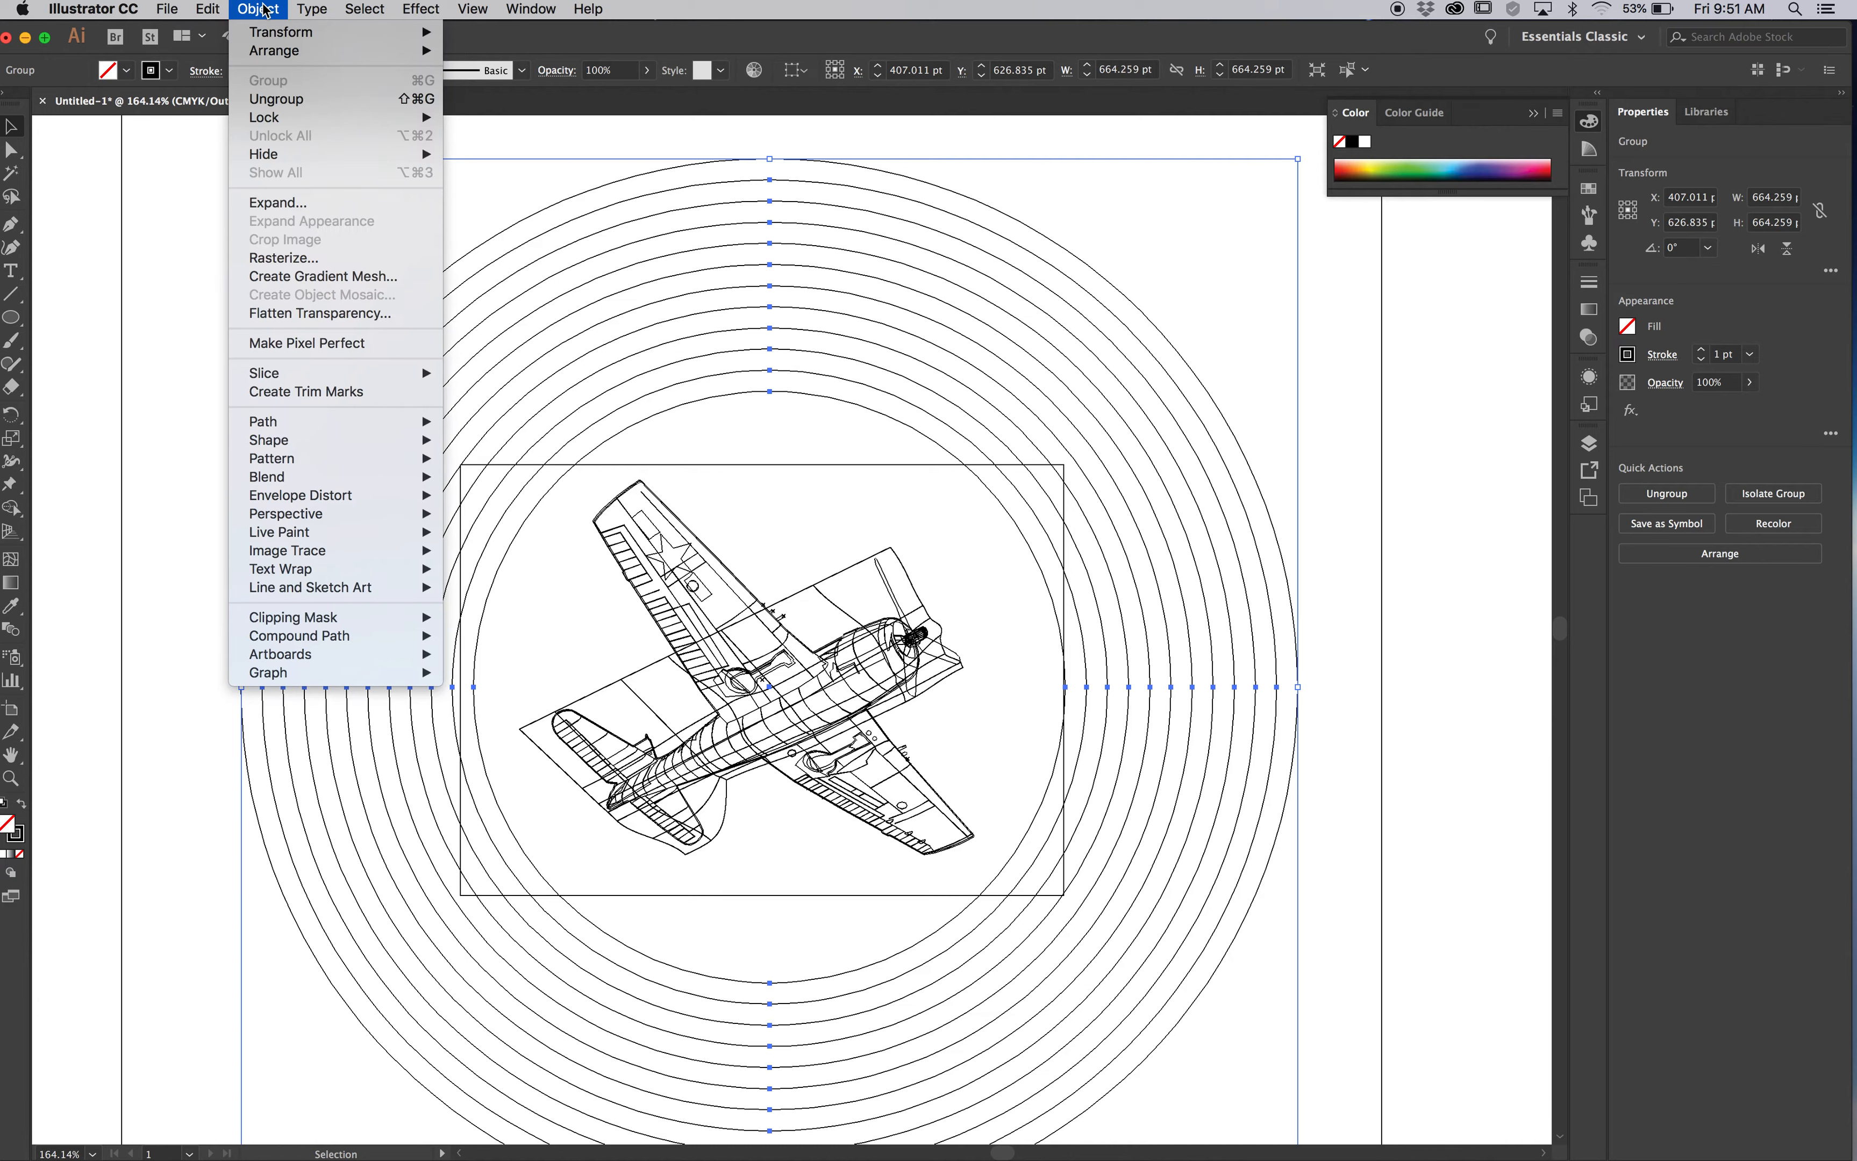
pyautogui.click(278, 98)
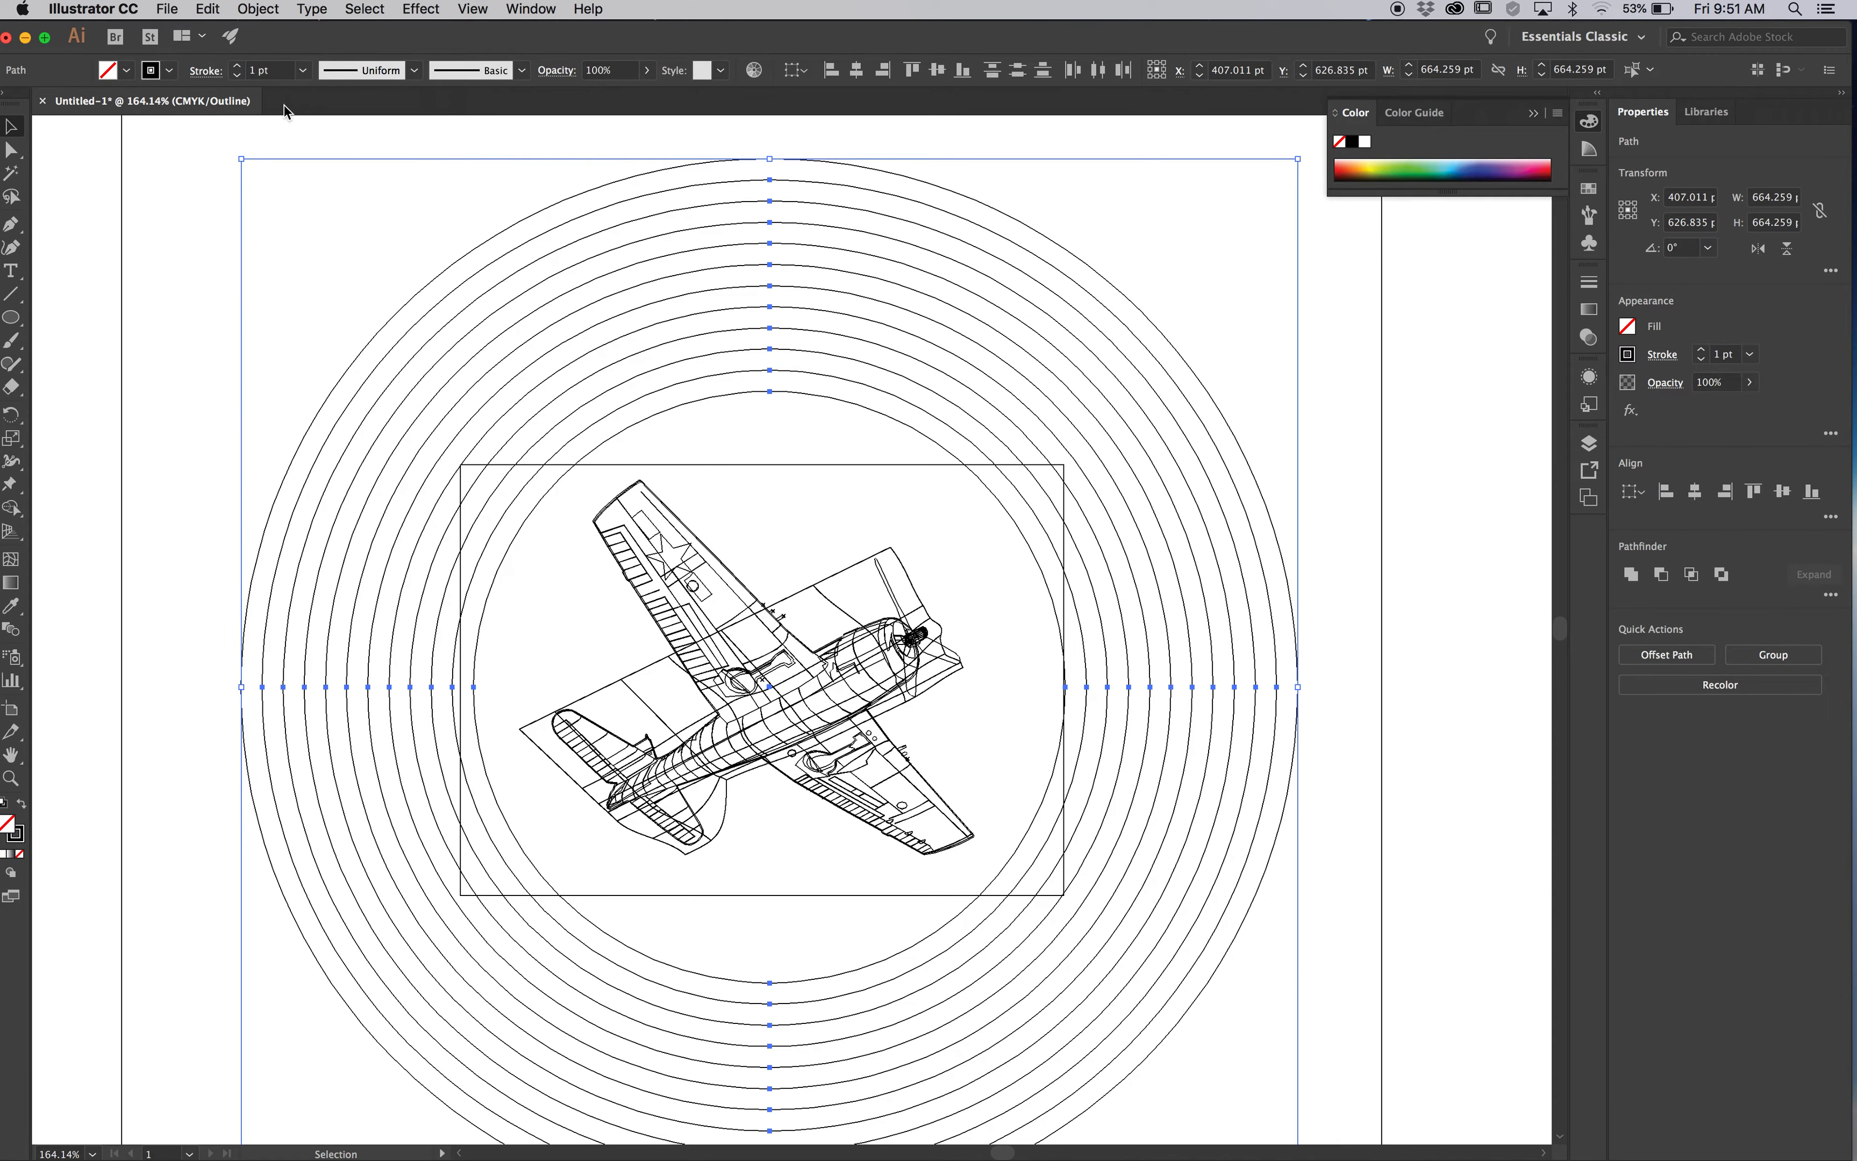
pyautogui.click(210, 329)
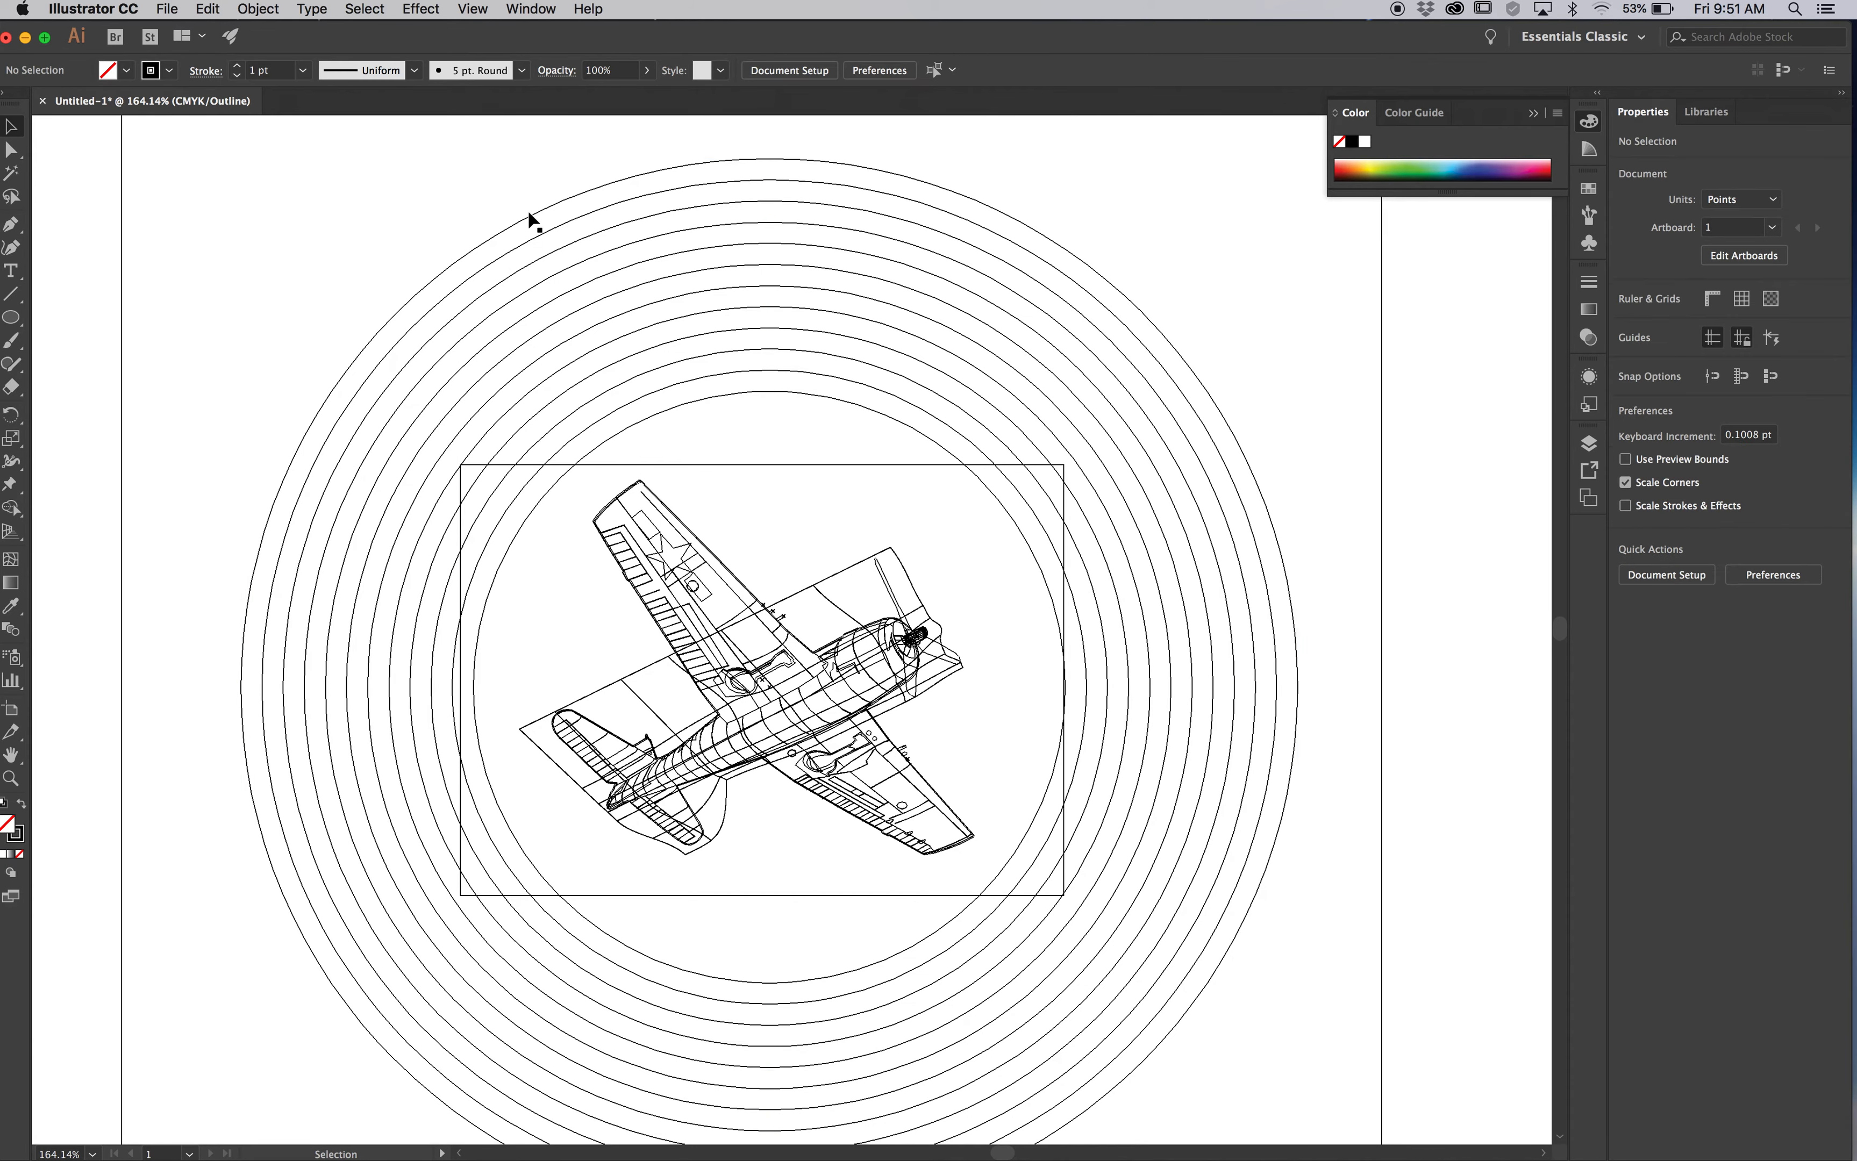
# Turn the outermost circle into a text path with the Type on a Path tool, starting on its upper-left arc.
pyautogui.click(560, 206)
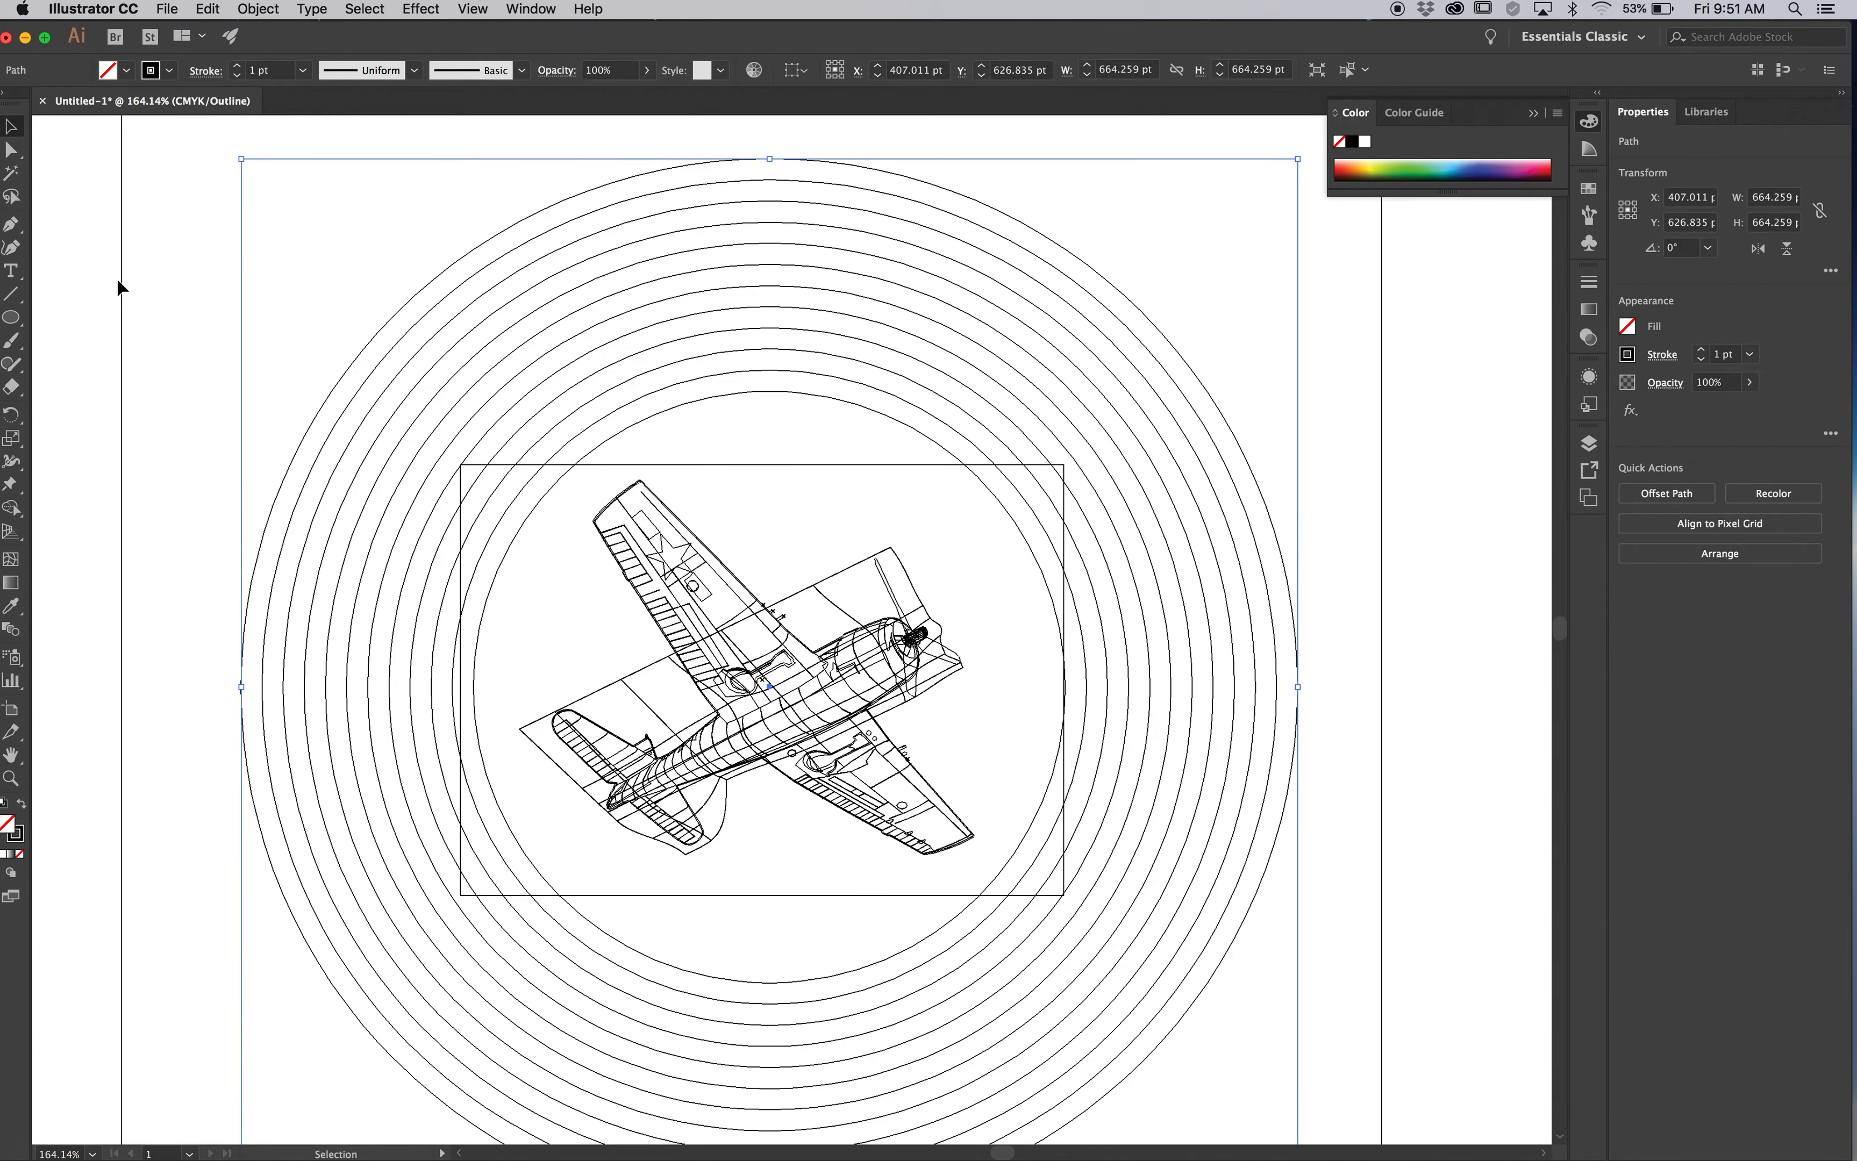
pyautogui.click(11, 274)
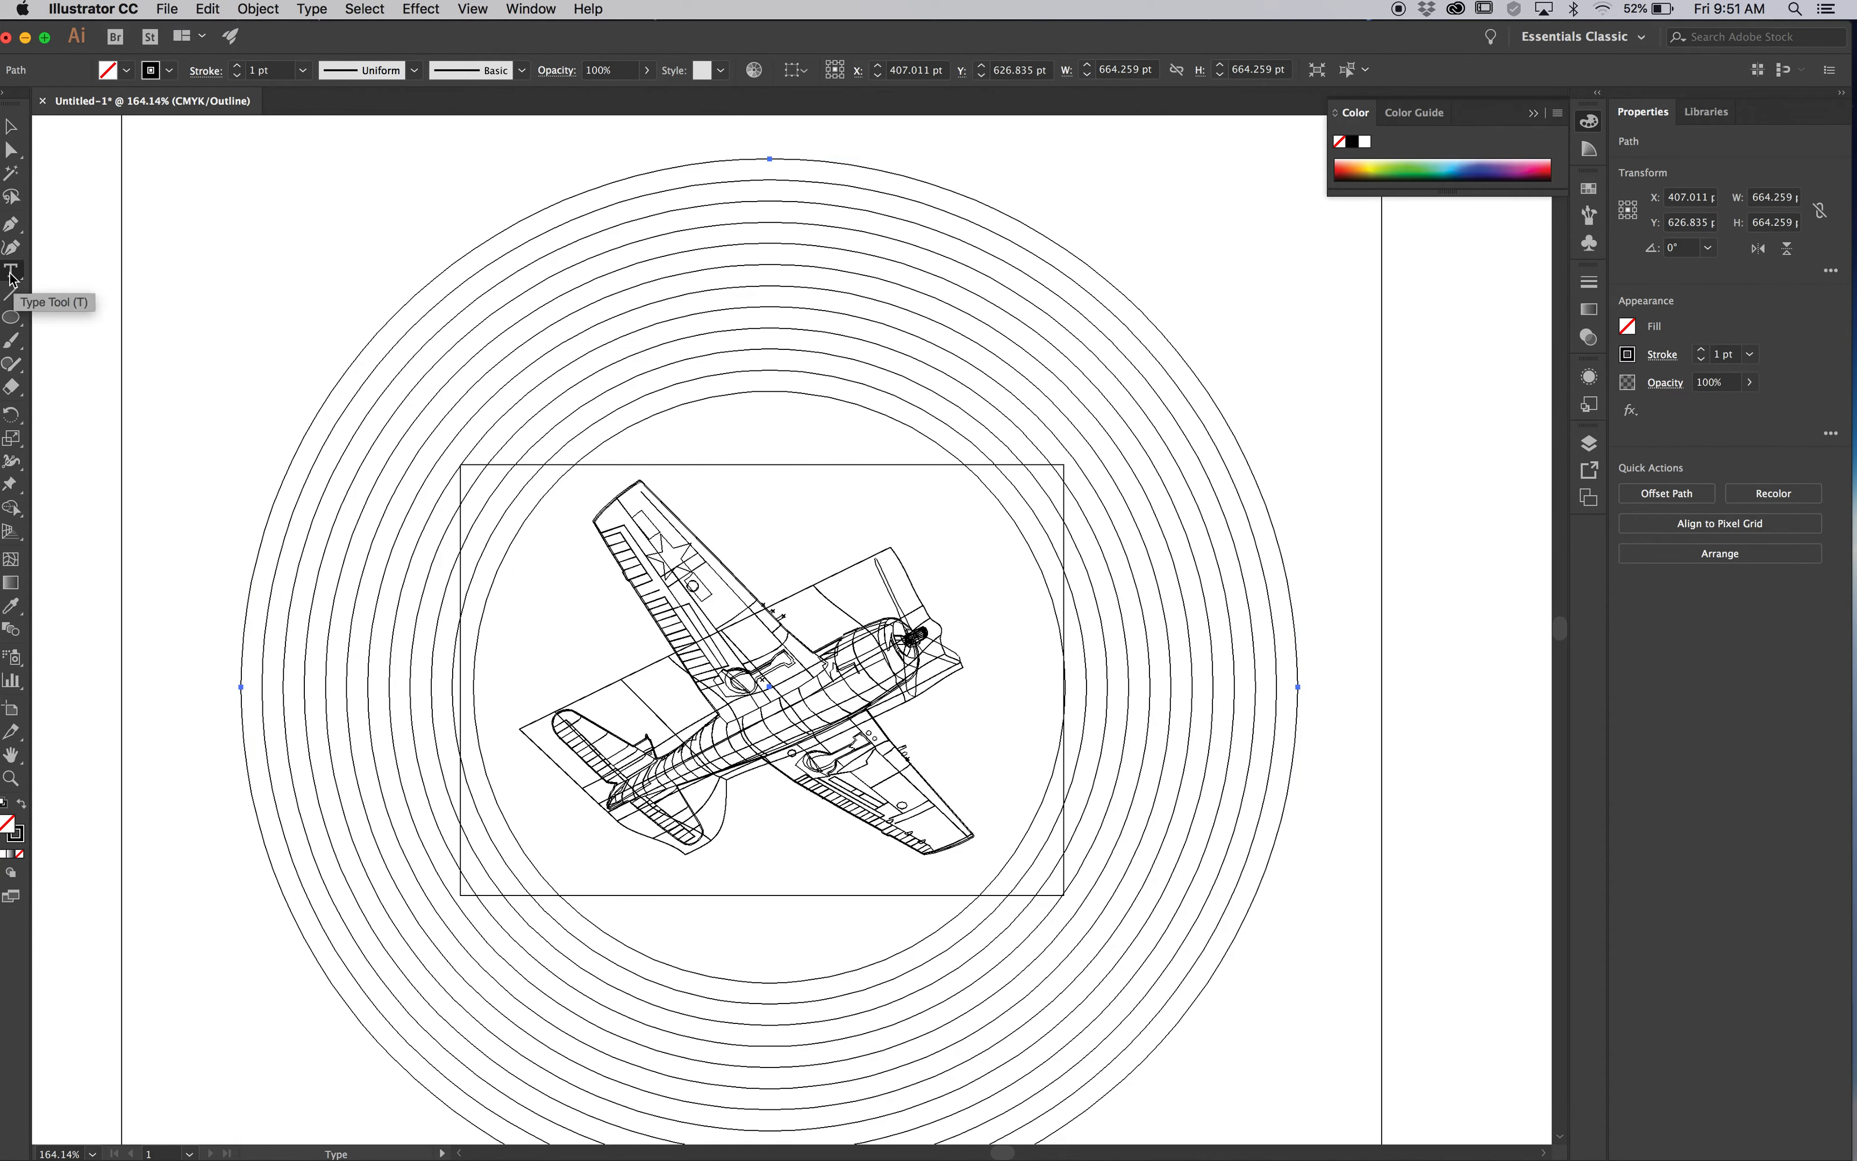
pyautogui.click(11, 274)
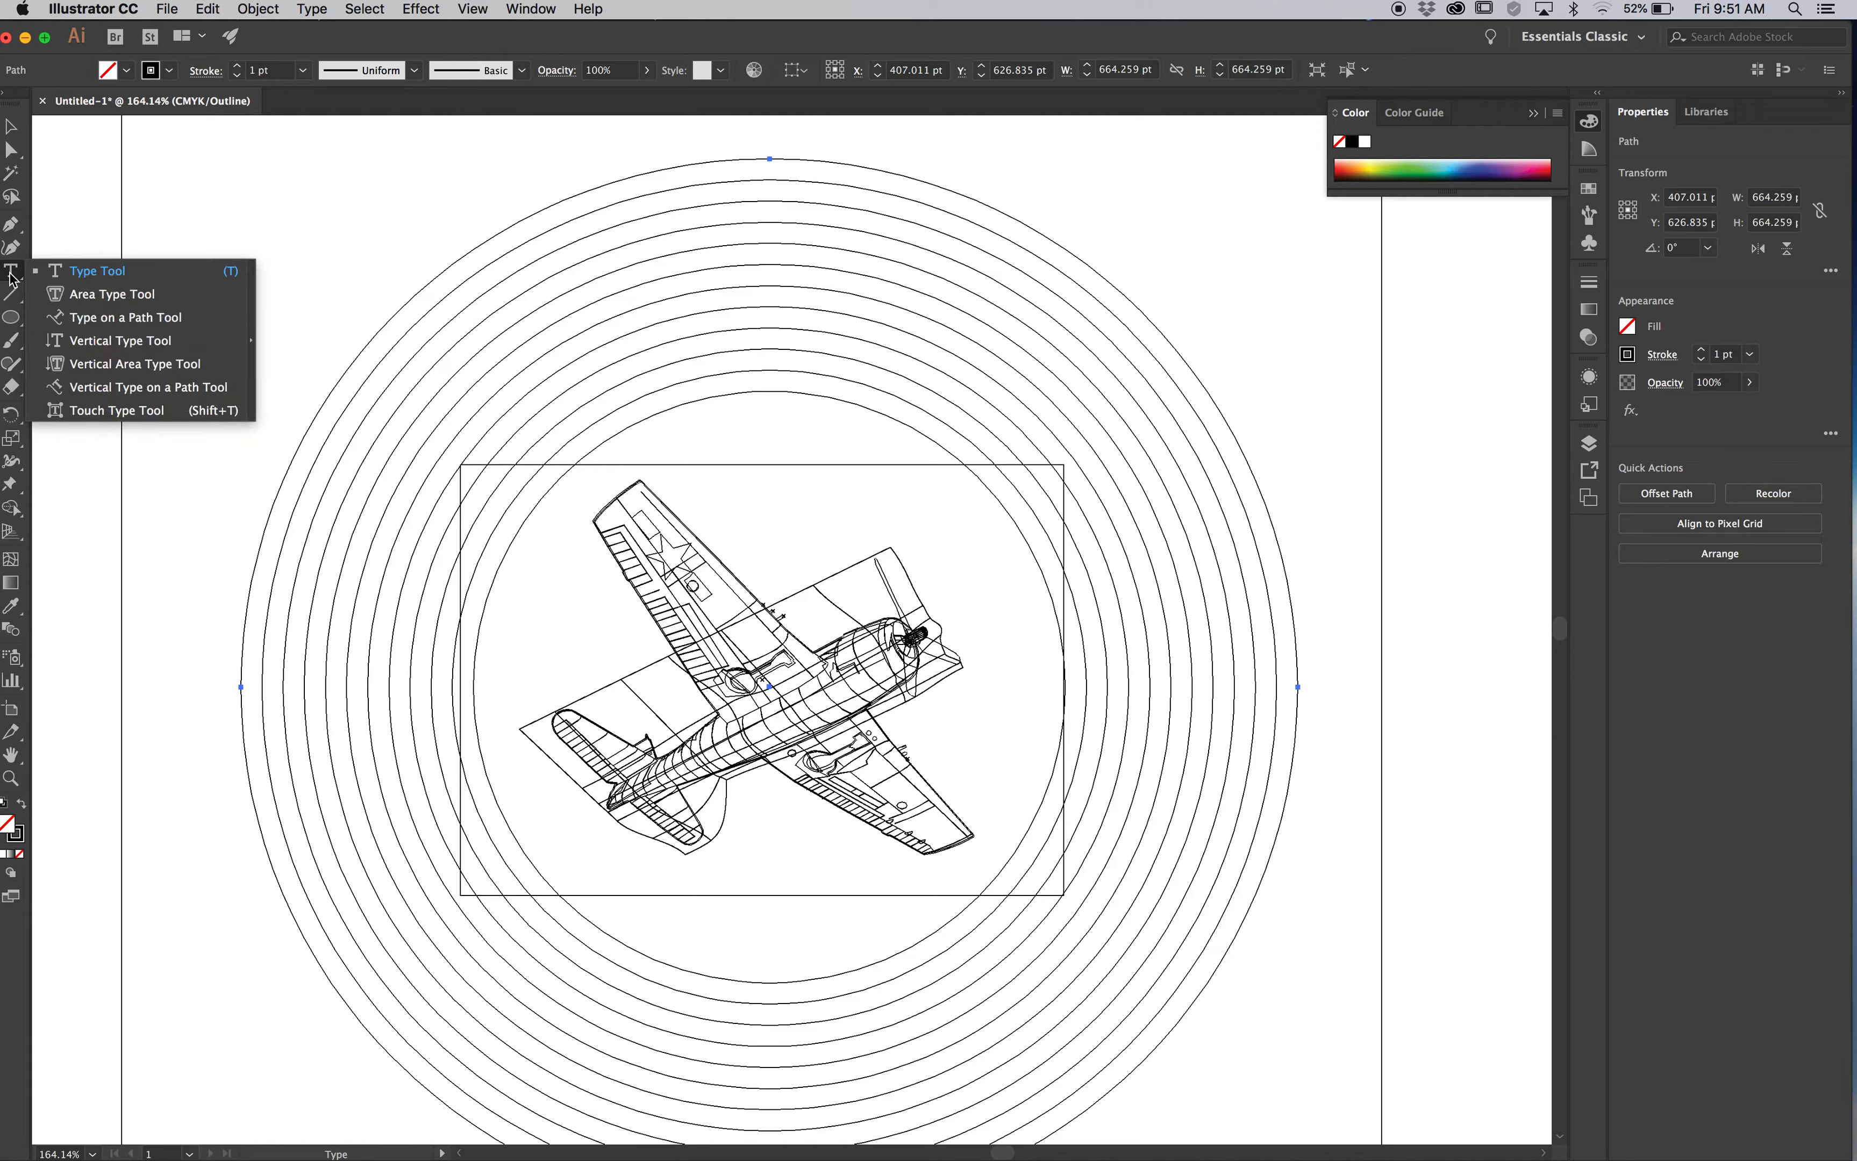
pyautogui.click(107, 321)
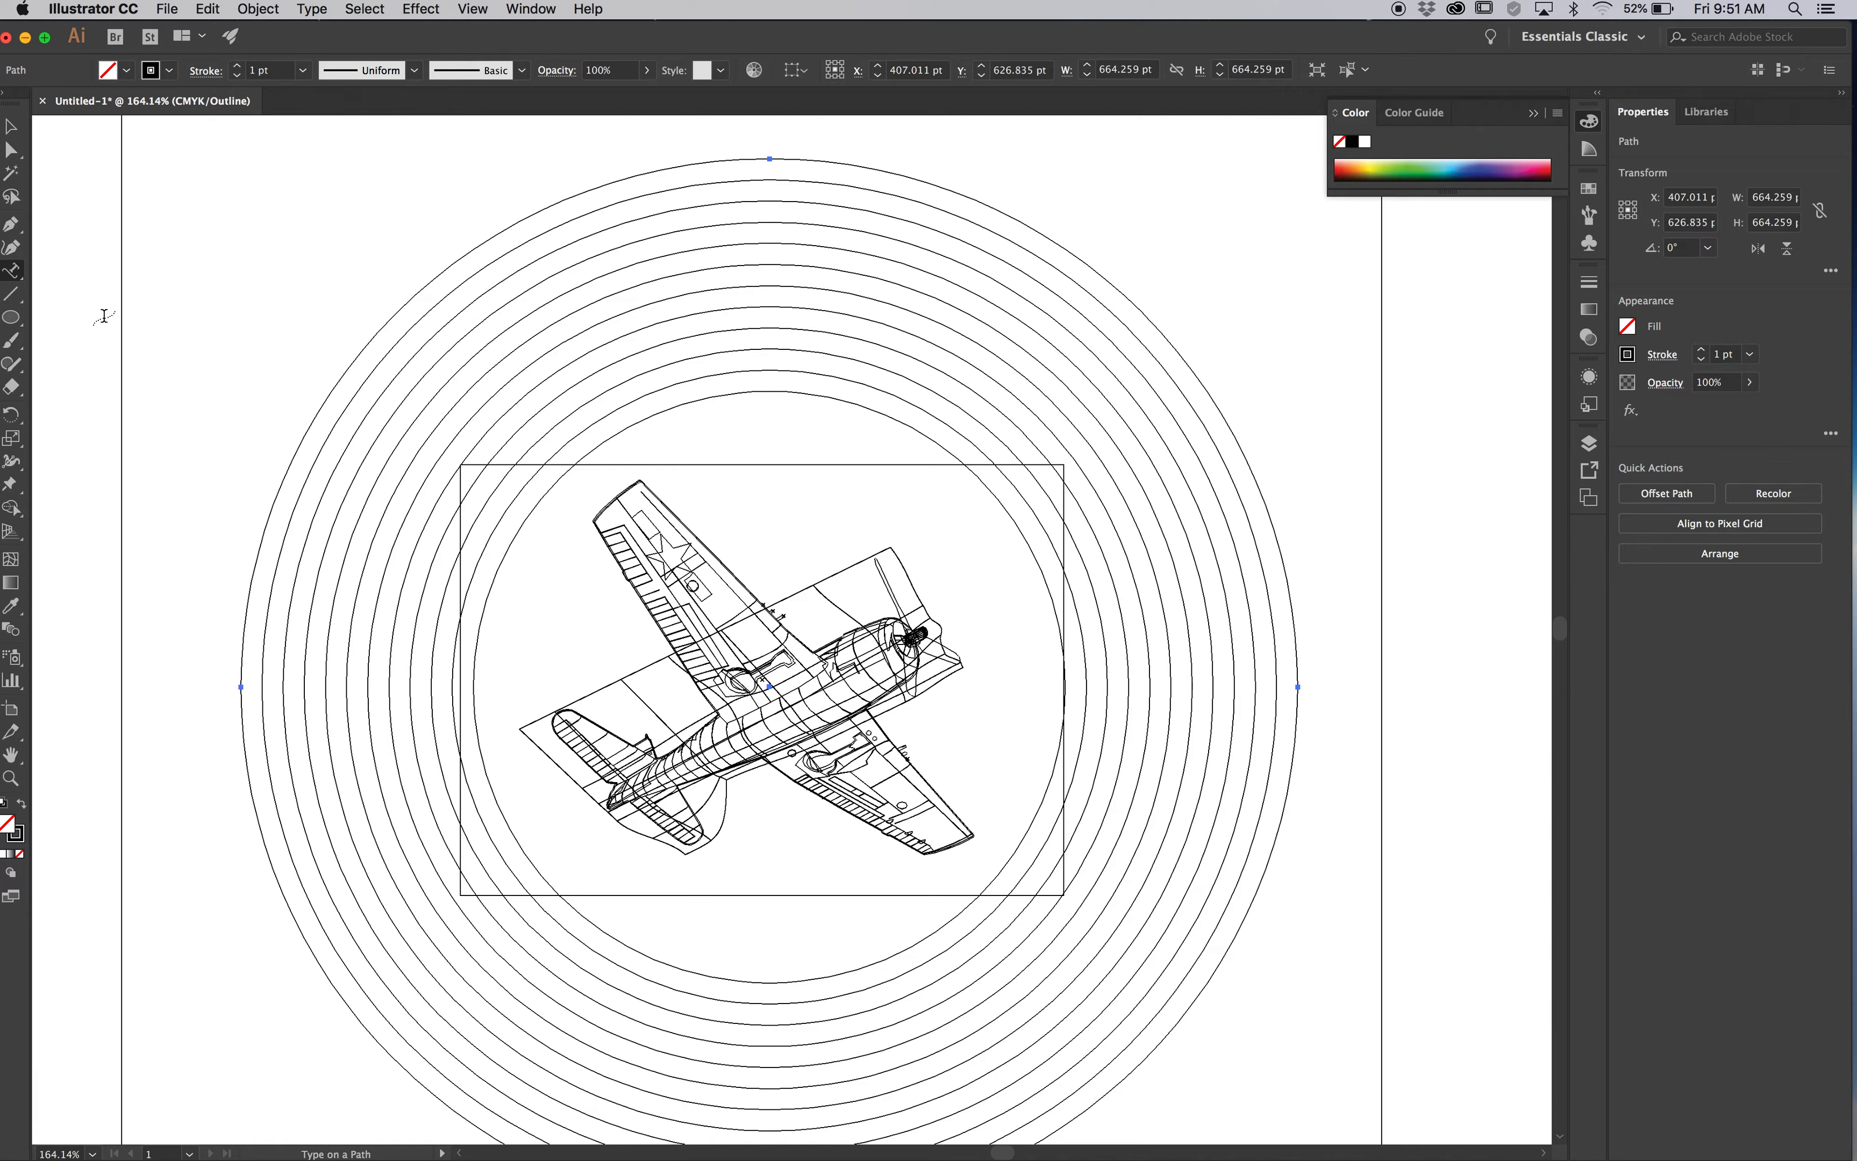
pyautogui.click(521, 213)
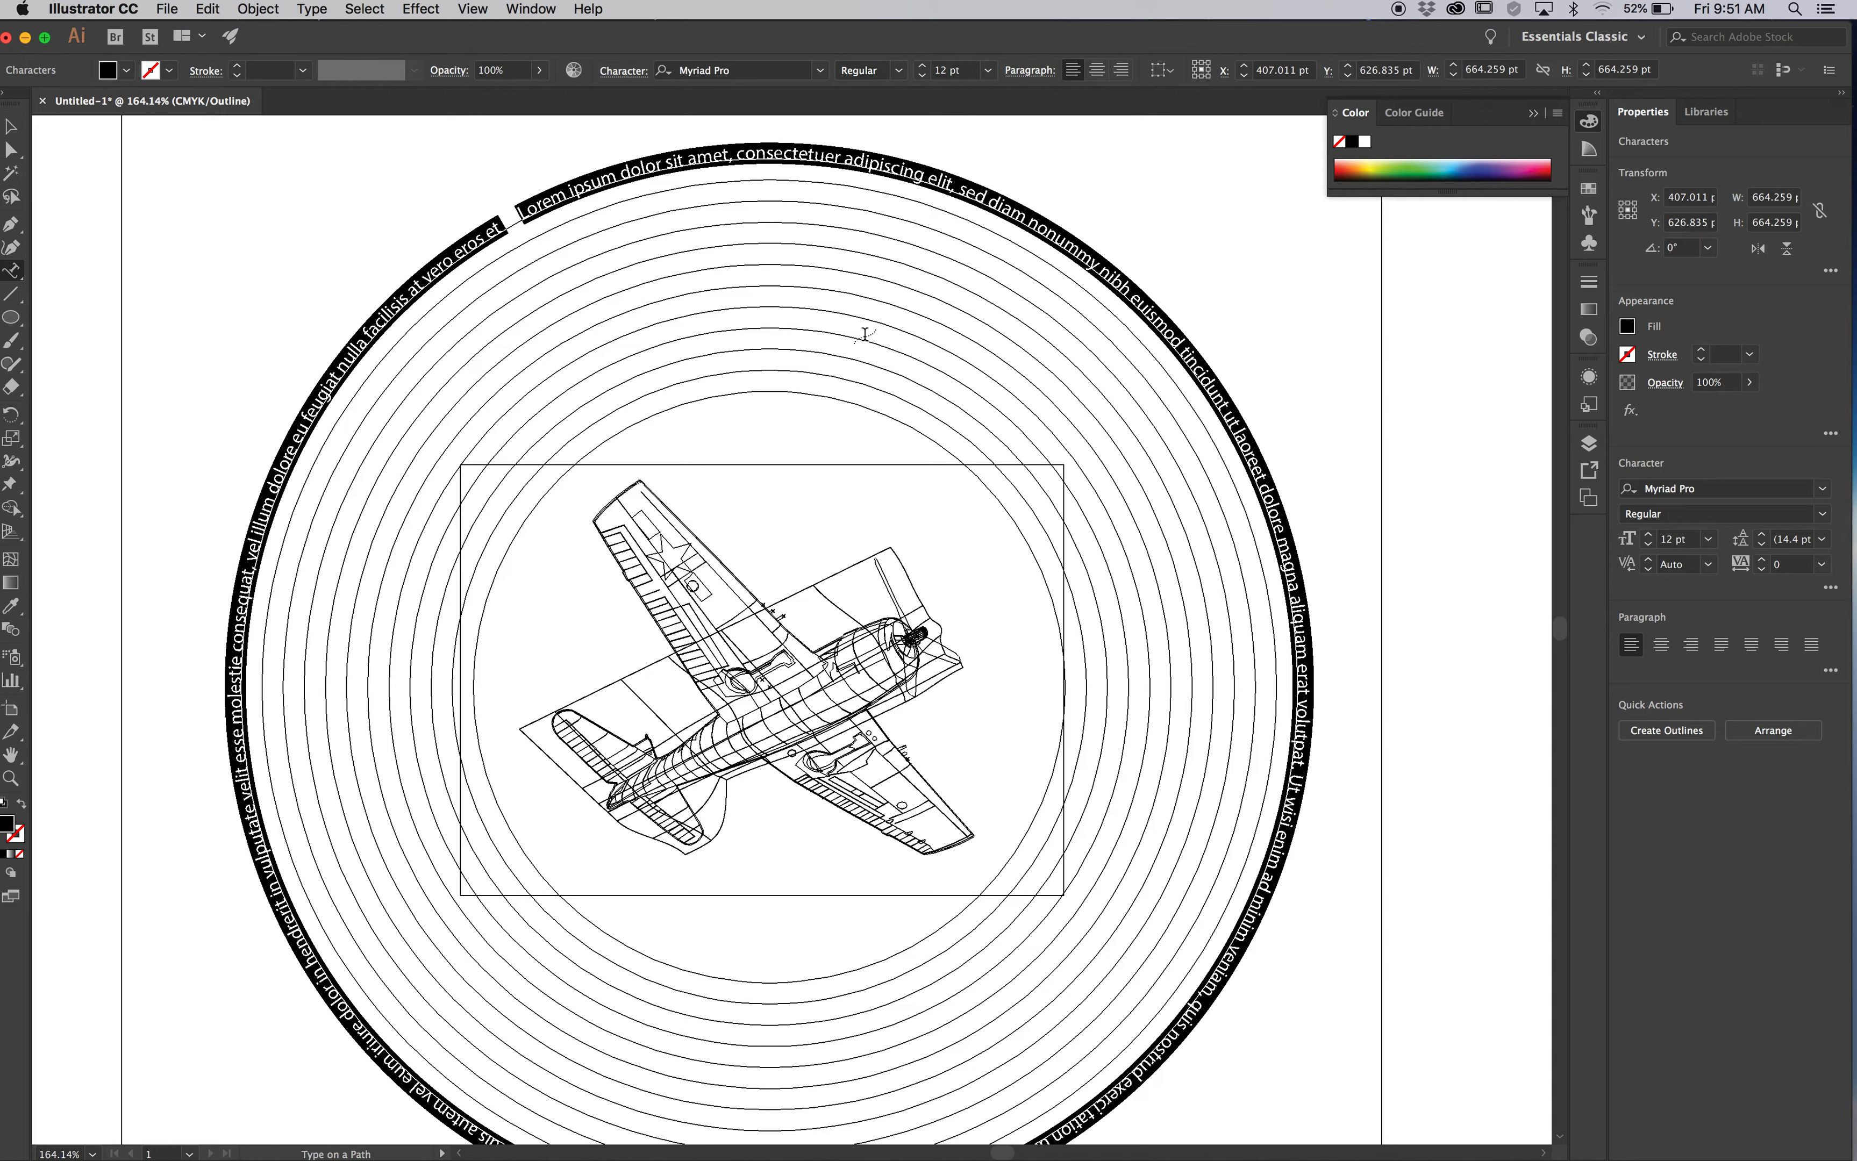
# Enter DECEMBER followed by the numbers 1 to 31, separated by spaces, as the text along the outermost circle.
pyautogui.write('DECE')
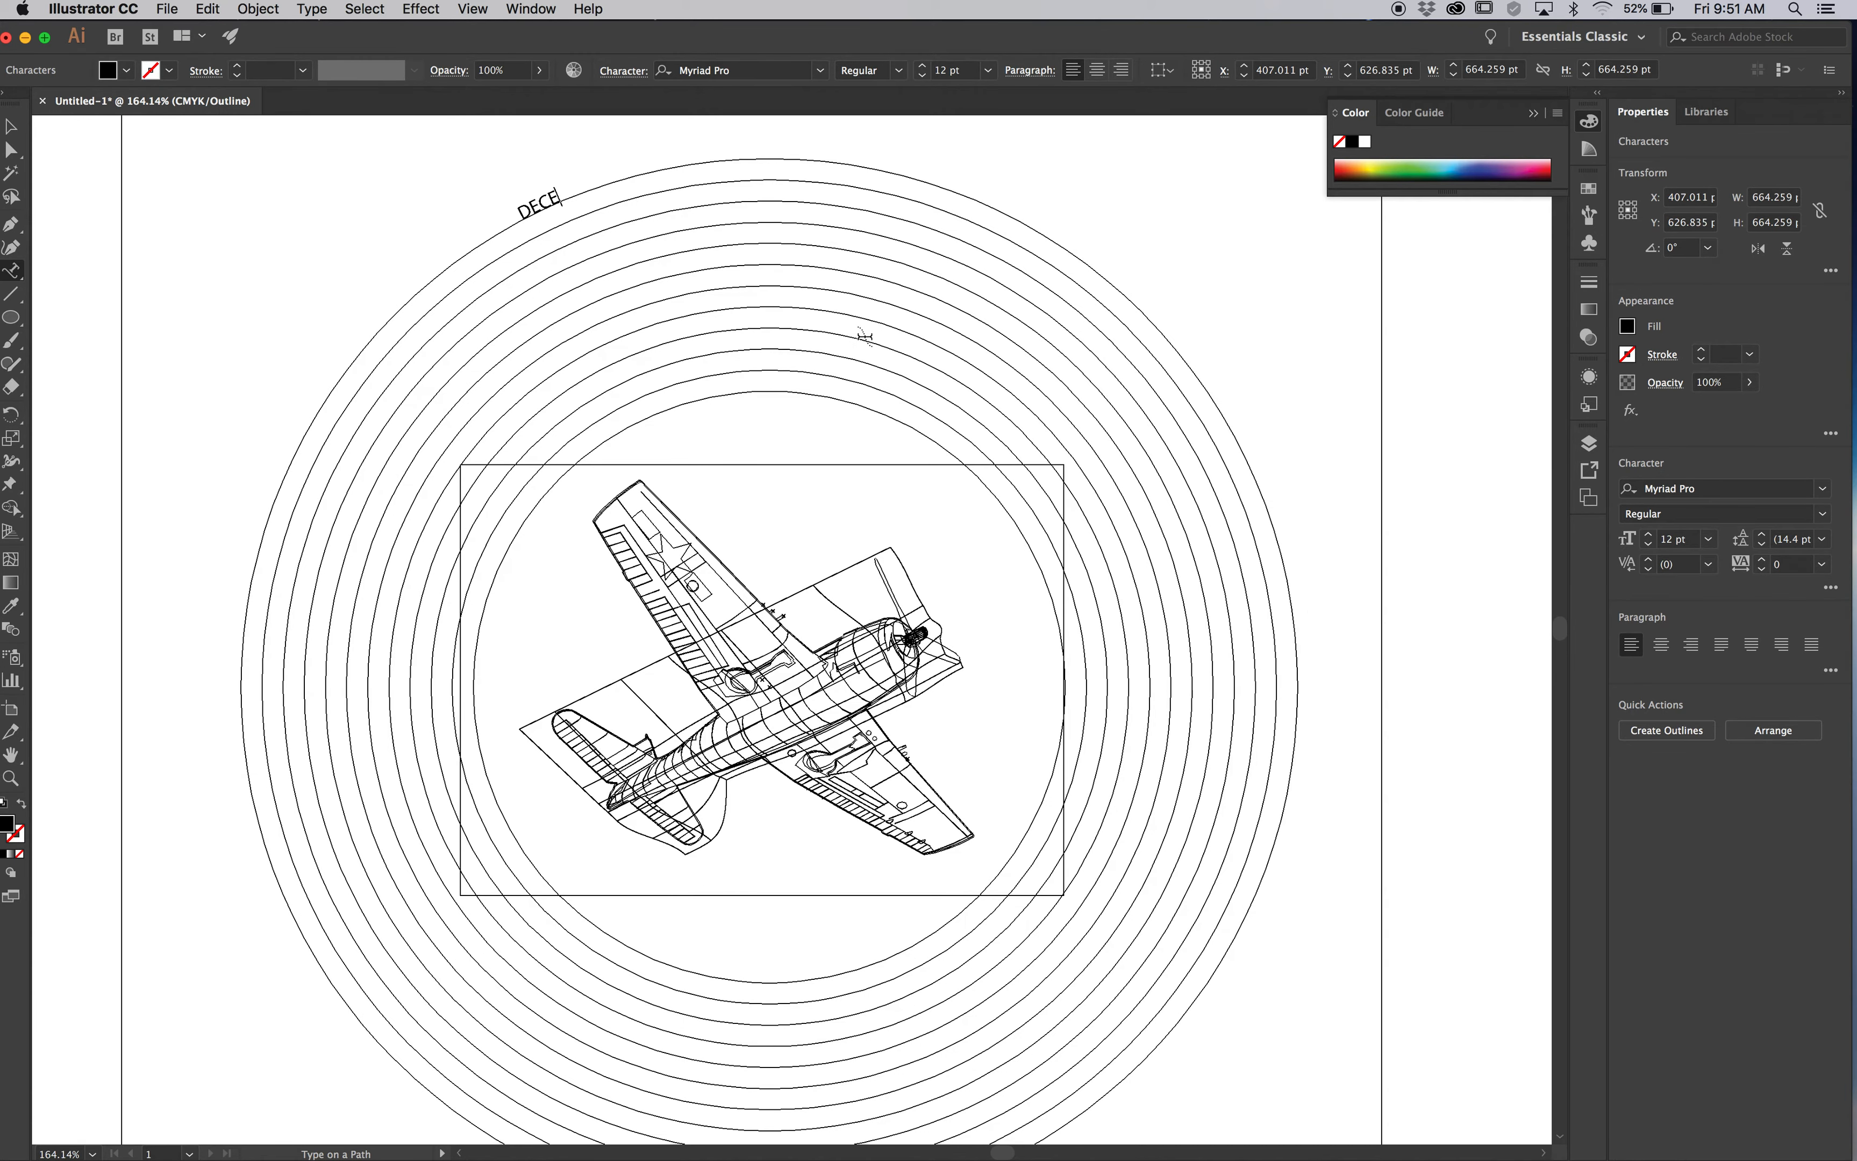
pyautogui.write('MBER 1 2 3 4 5 6 7 8 9 10 11 12 13 14 1')
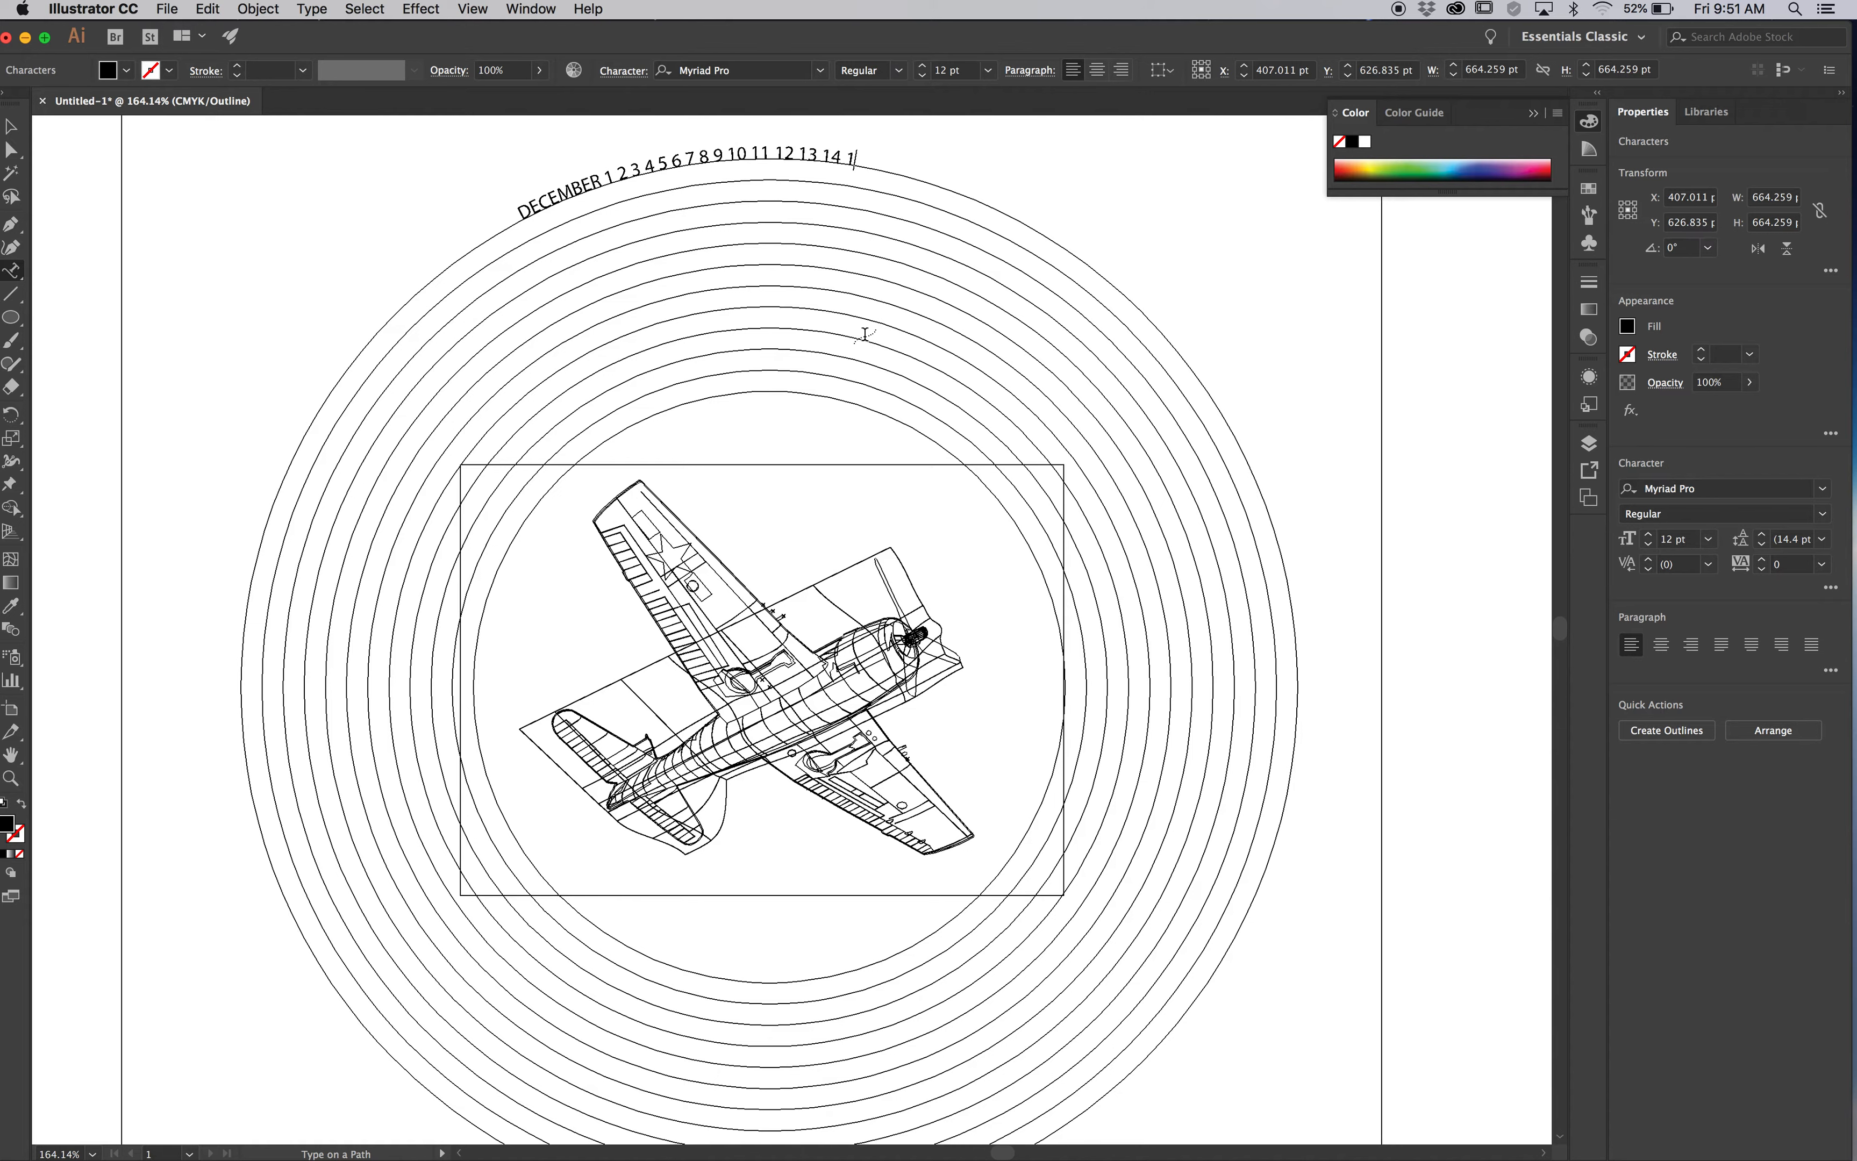
pyautogui.write('5 16 17 18 19 20 21 22 23 2')
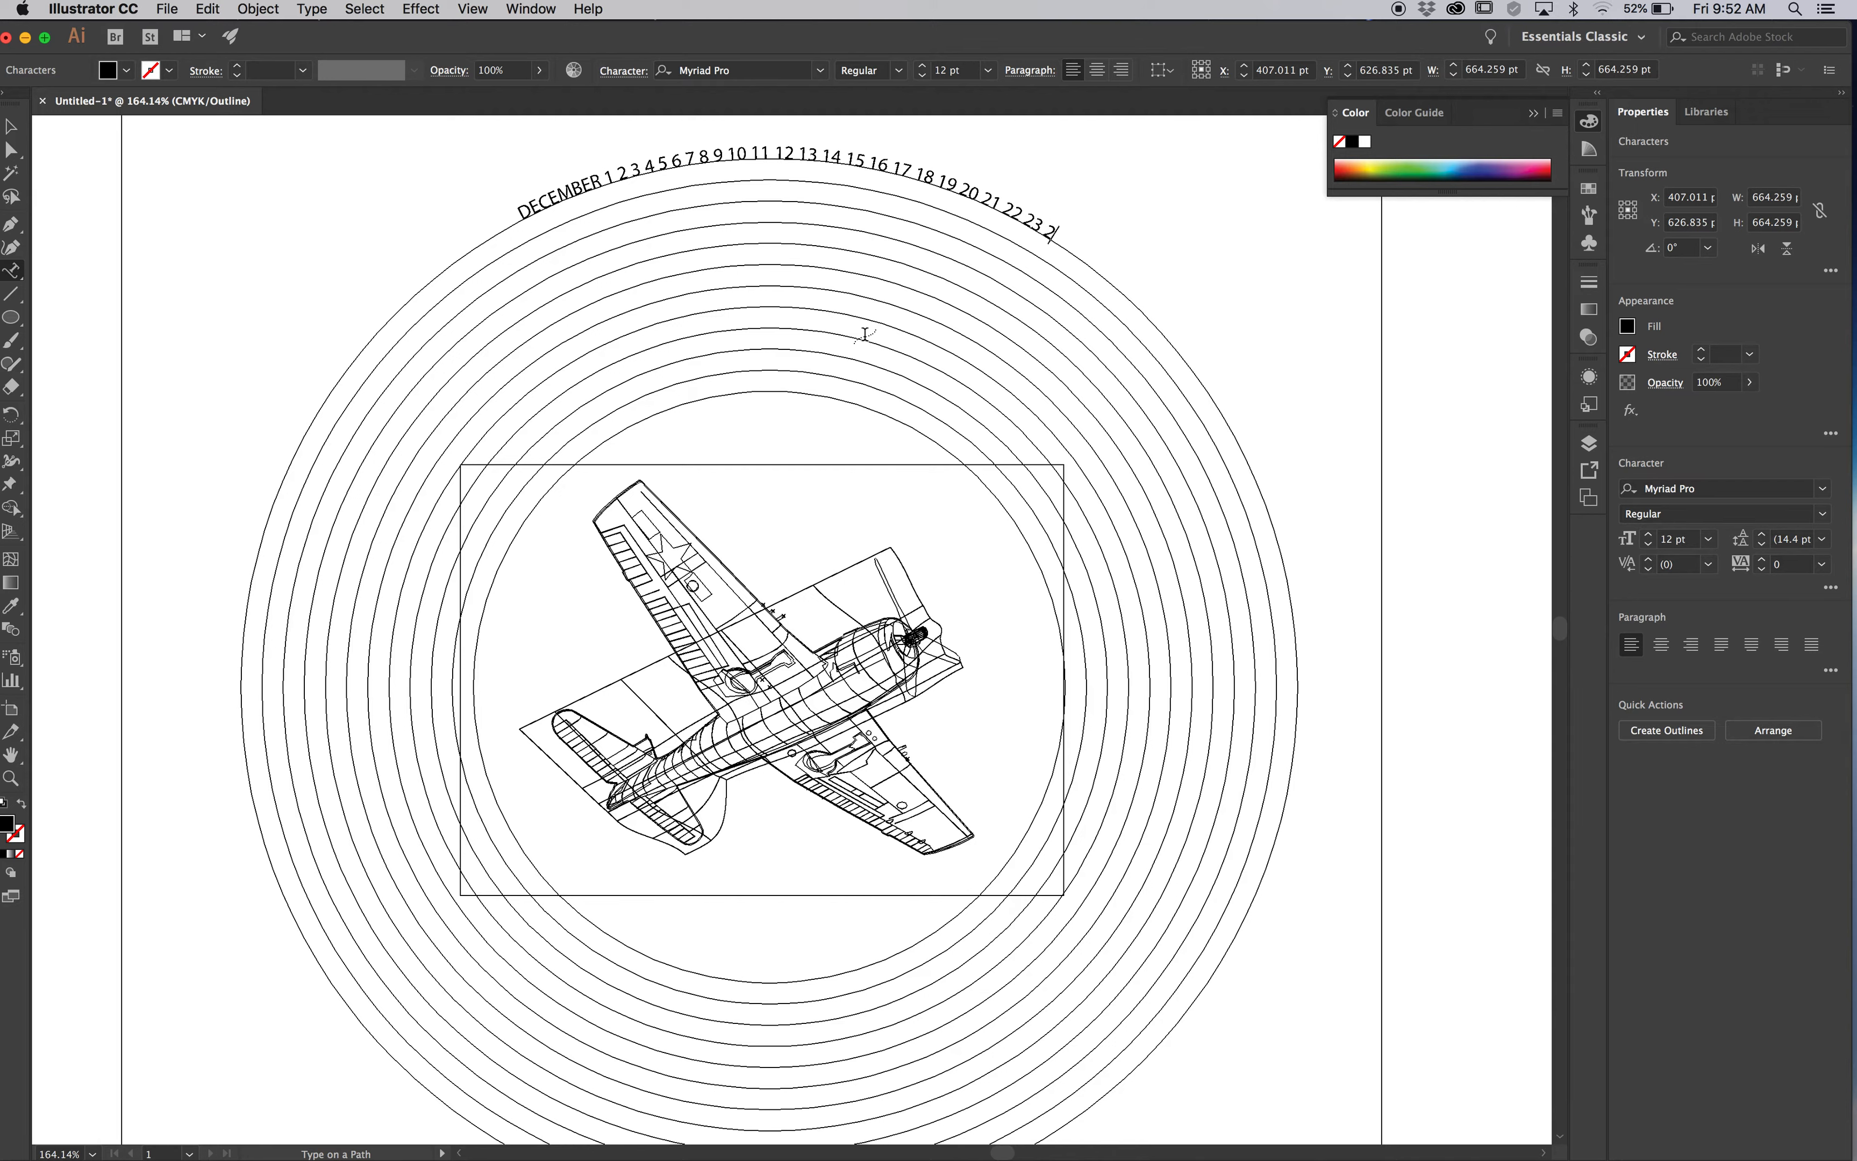
pyautogui.write('4 25 26 27 28 29 30 01')
pyautogui.press('BackSpace')
pyautogui.press('BackSpace')
pyautogui.write('31')
# Return to the preview view and set the whole DECEMBER text line to the Gotham Bold font.
pyautogui.press('super+y')
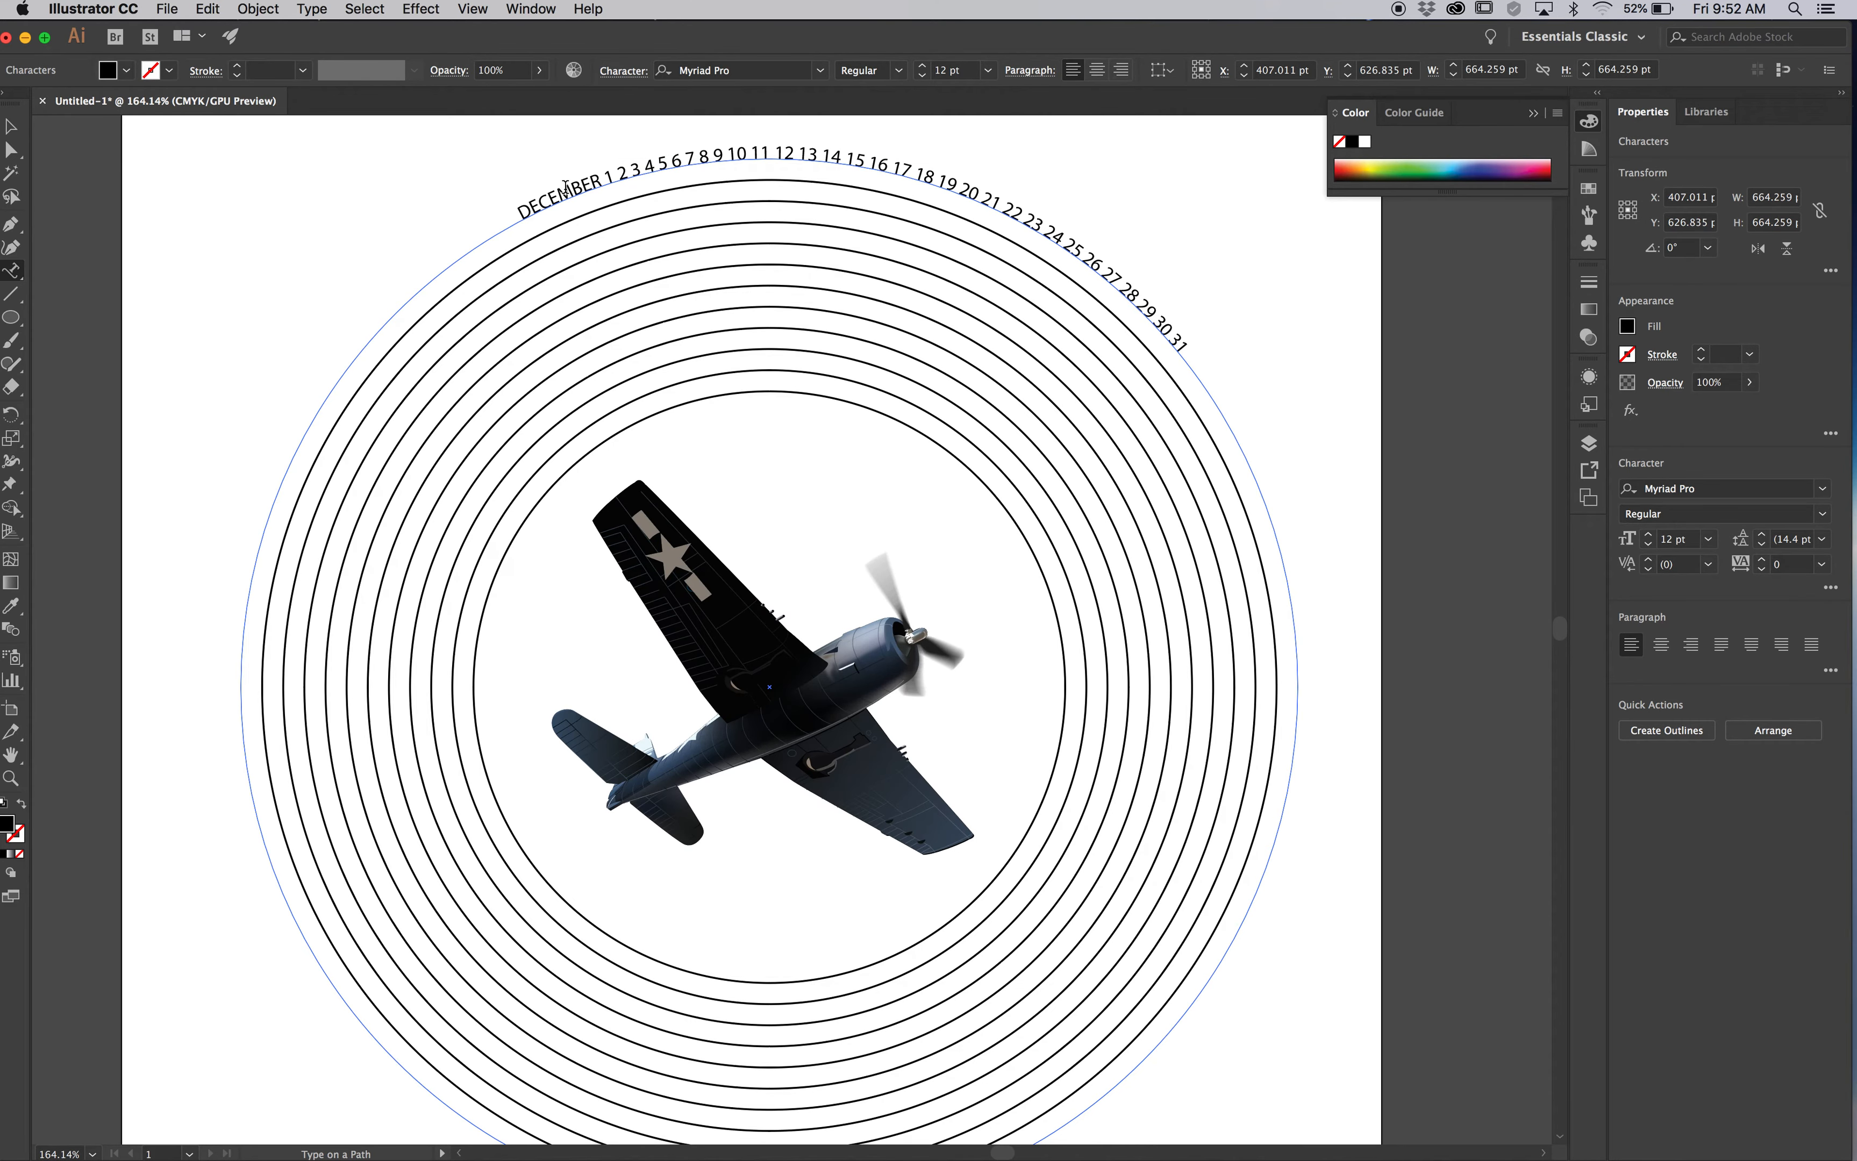
pyautogui.tripleClick(565, 187)
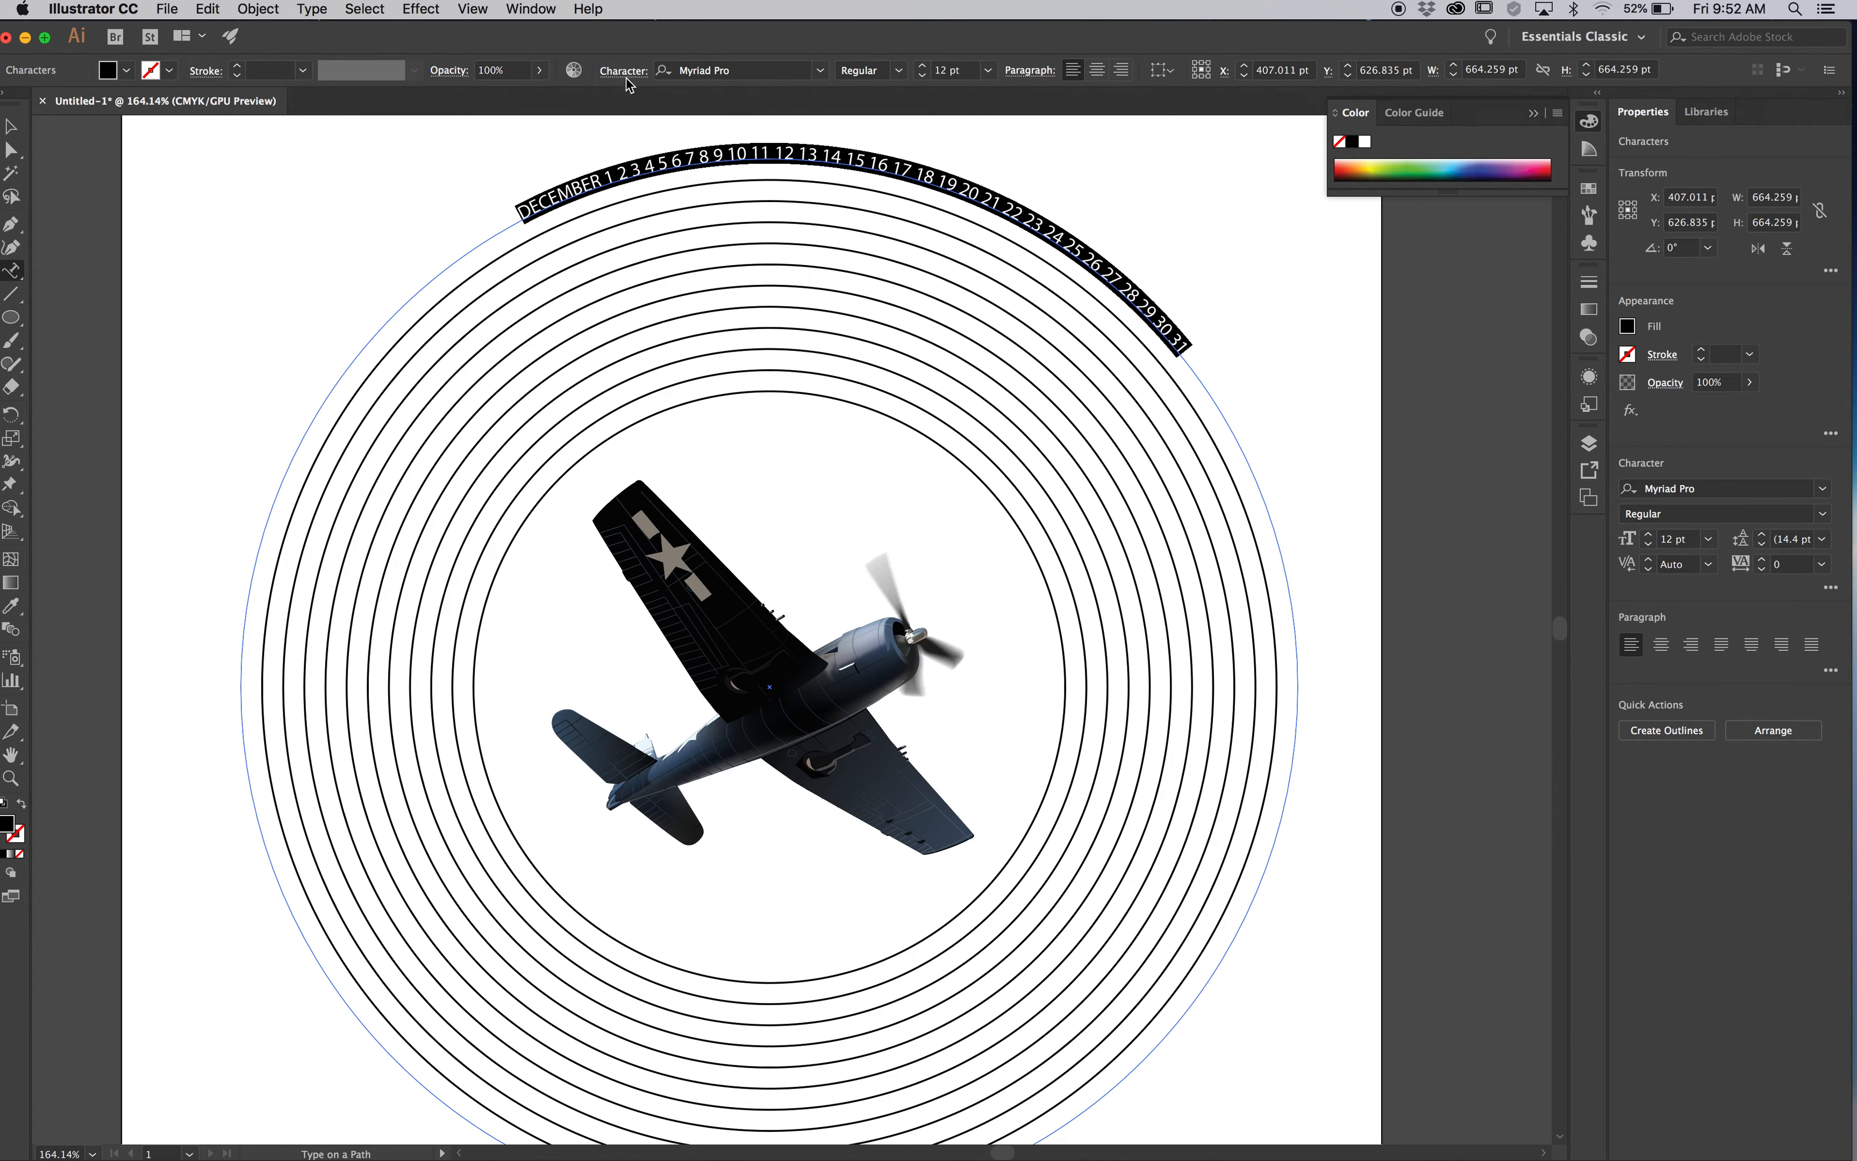
pyautogui.click(820, 72)
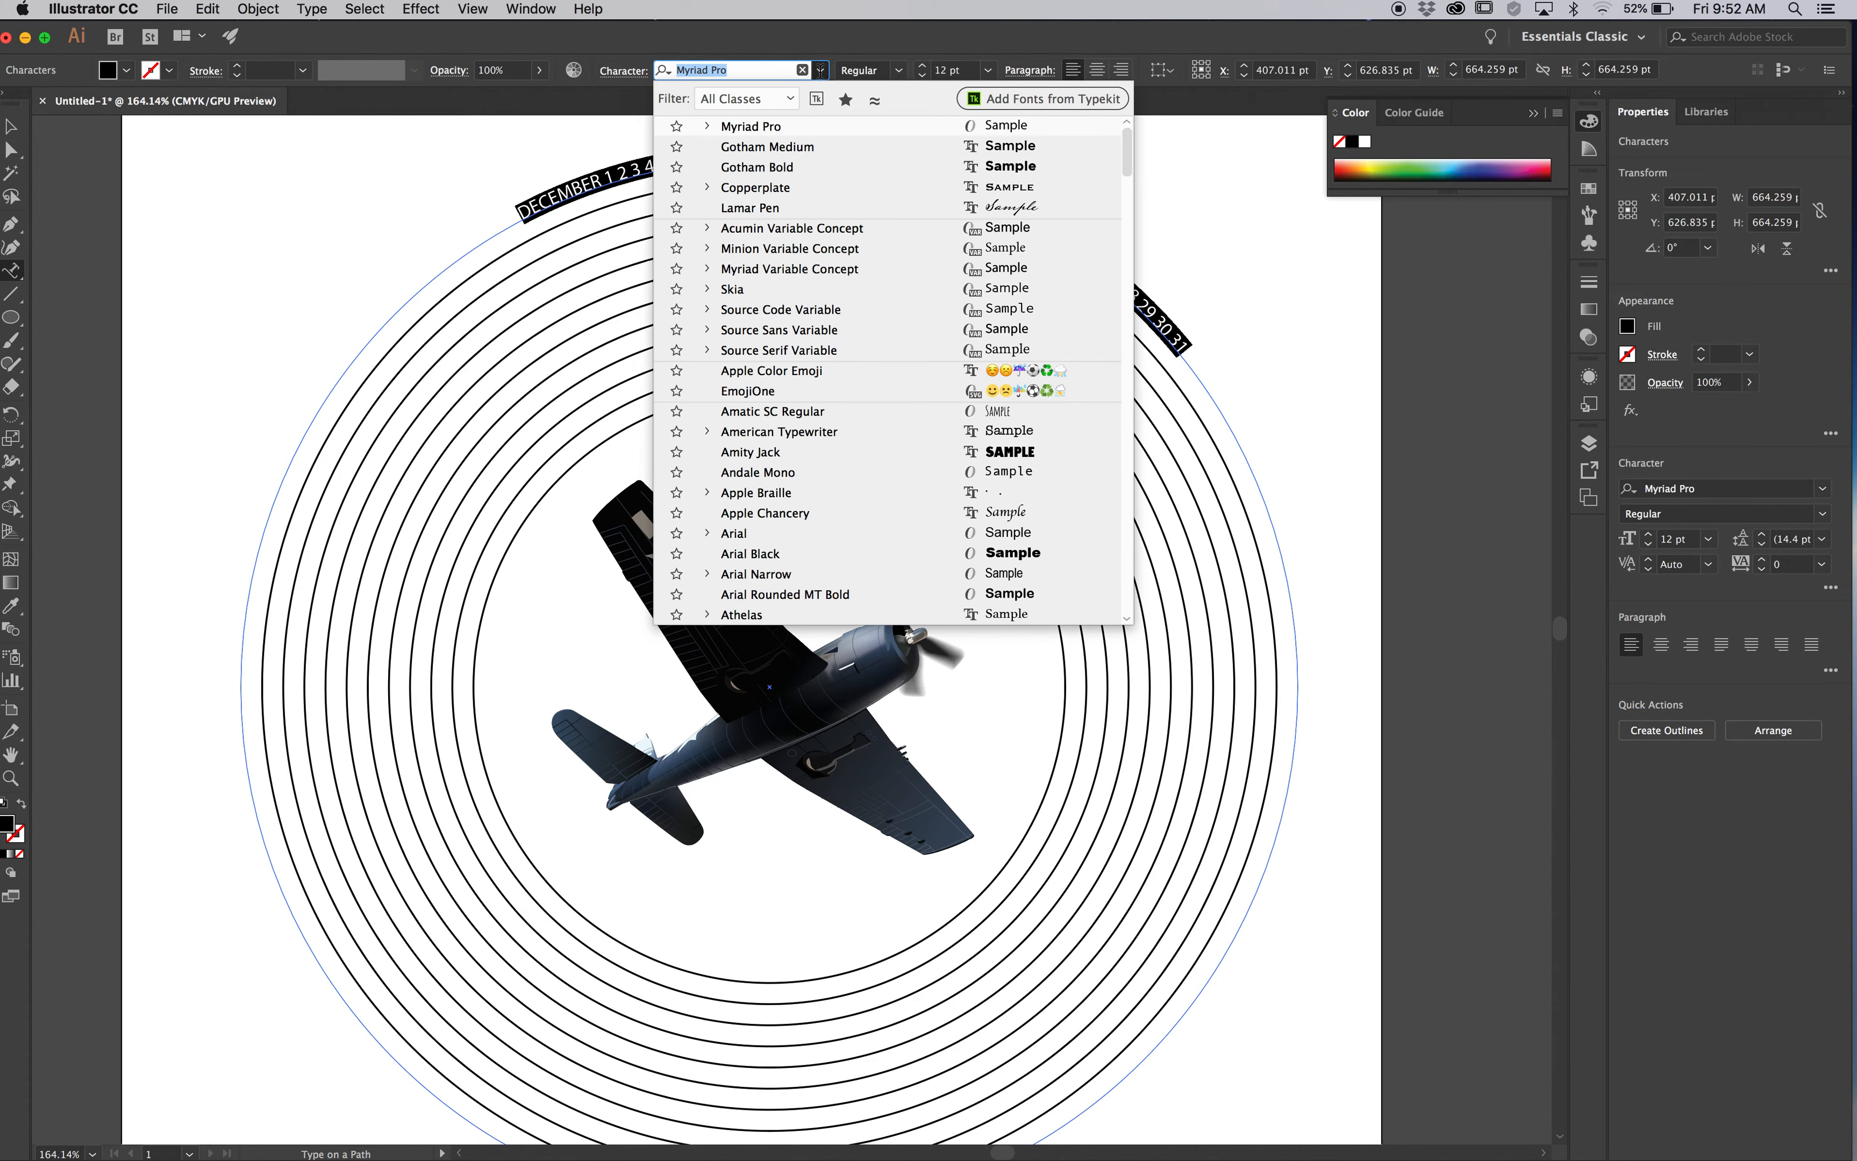
pyautogui.click(787, 166)
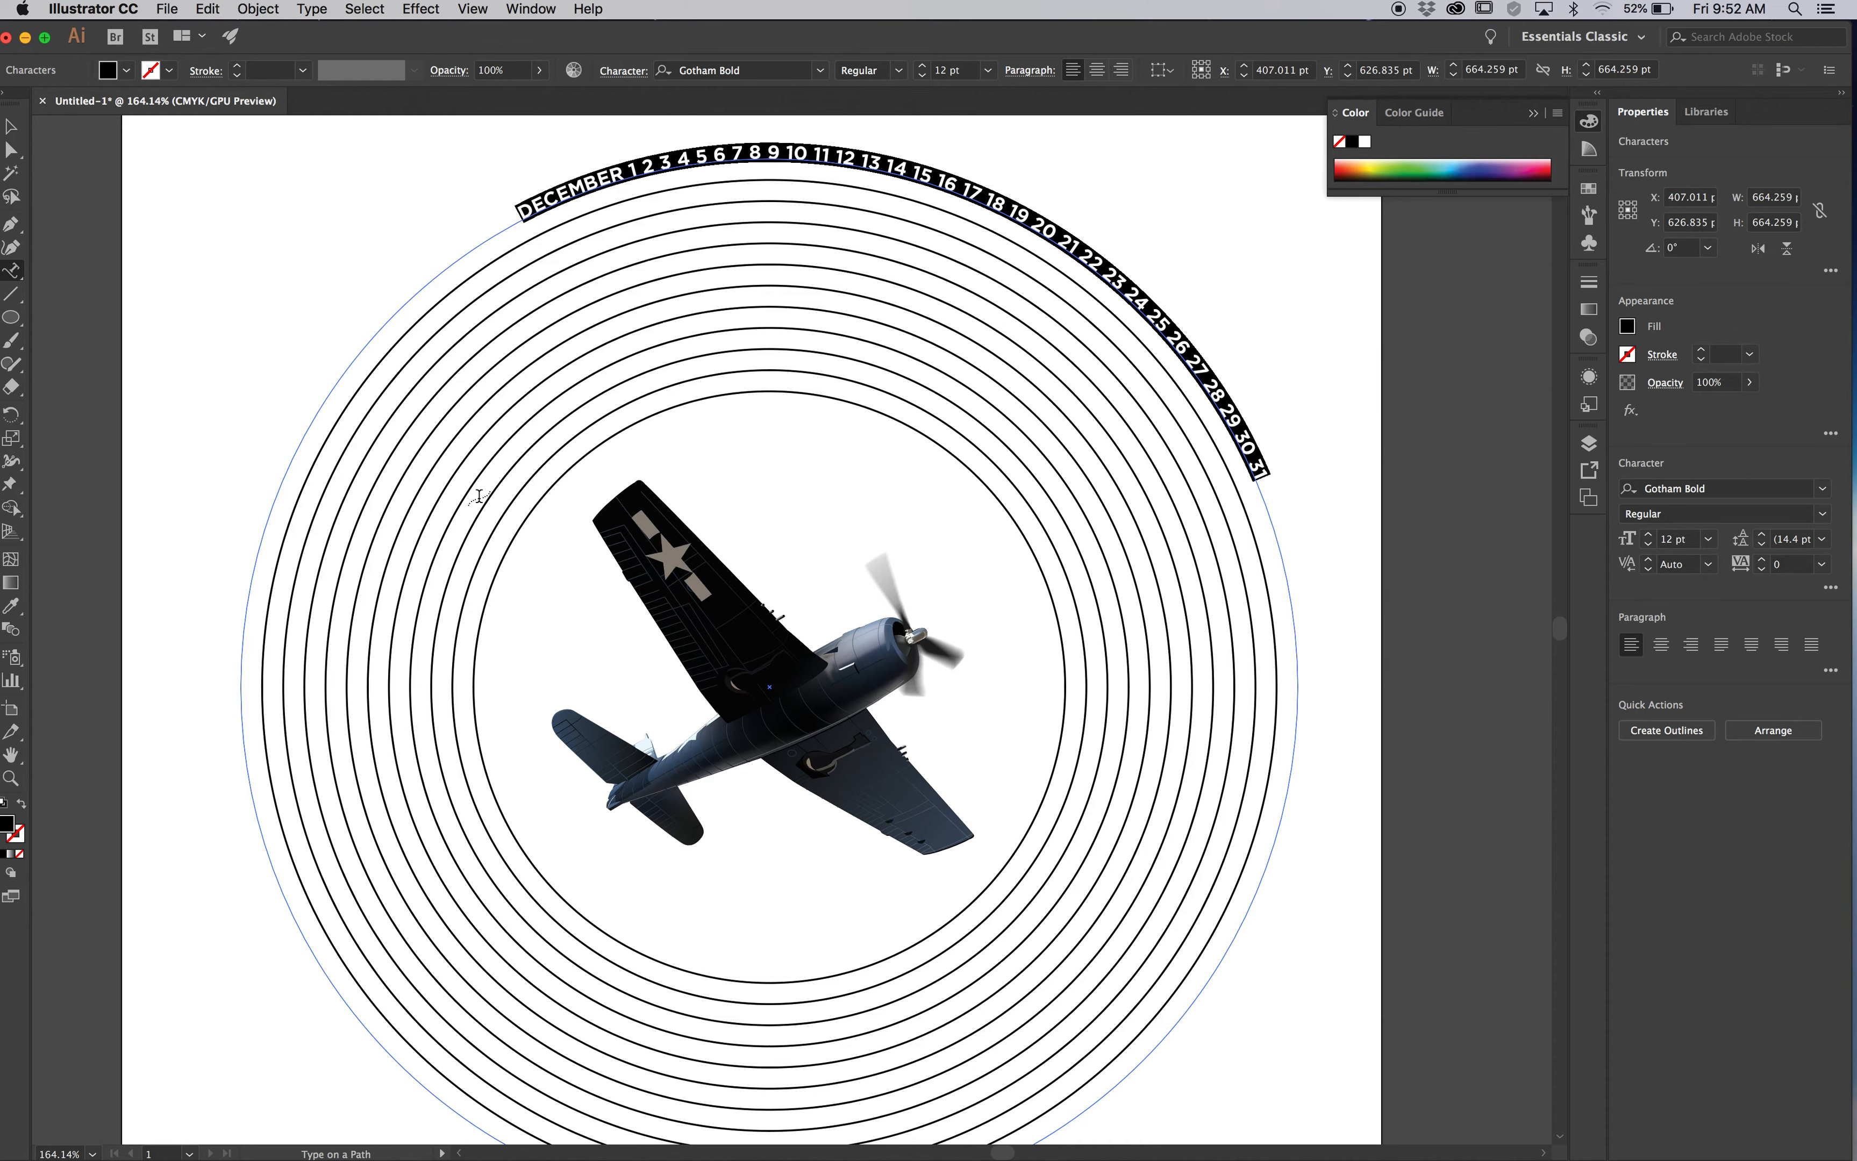
# Move the path text's end bracket to the outer circle's lower left and its start bracket close to the circle's leftmost point.
pyautogui.moveTo(623, 48); pyautogui.dragTo(645, 48)
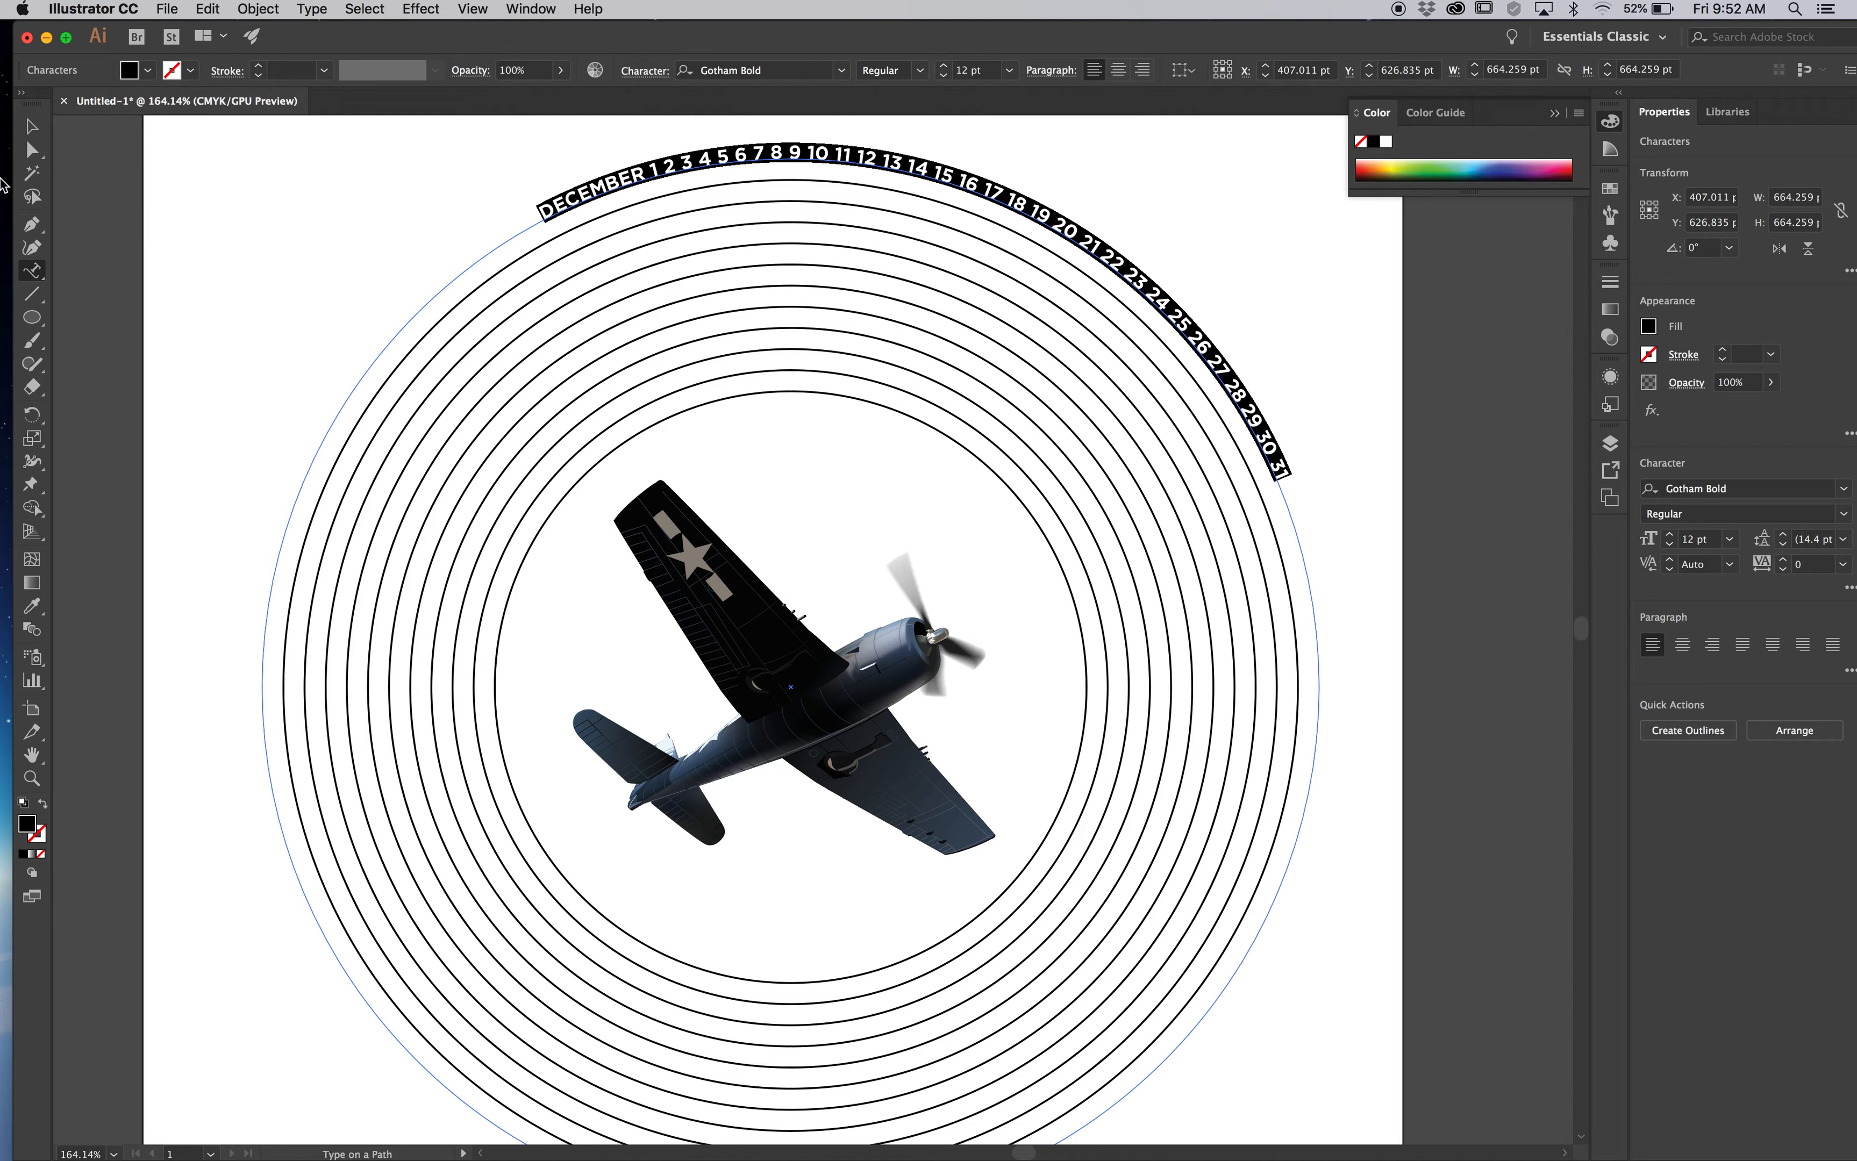
pyautogui.click(31, 125)
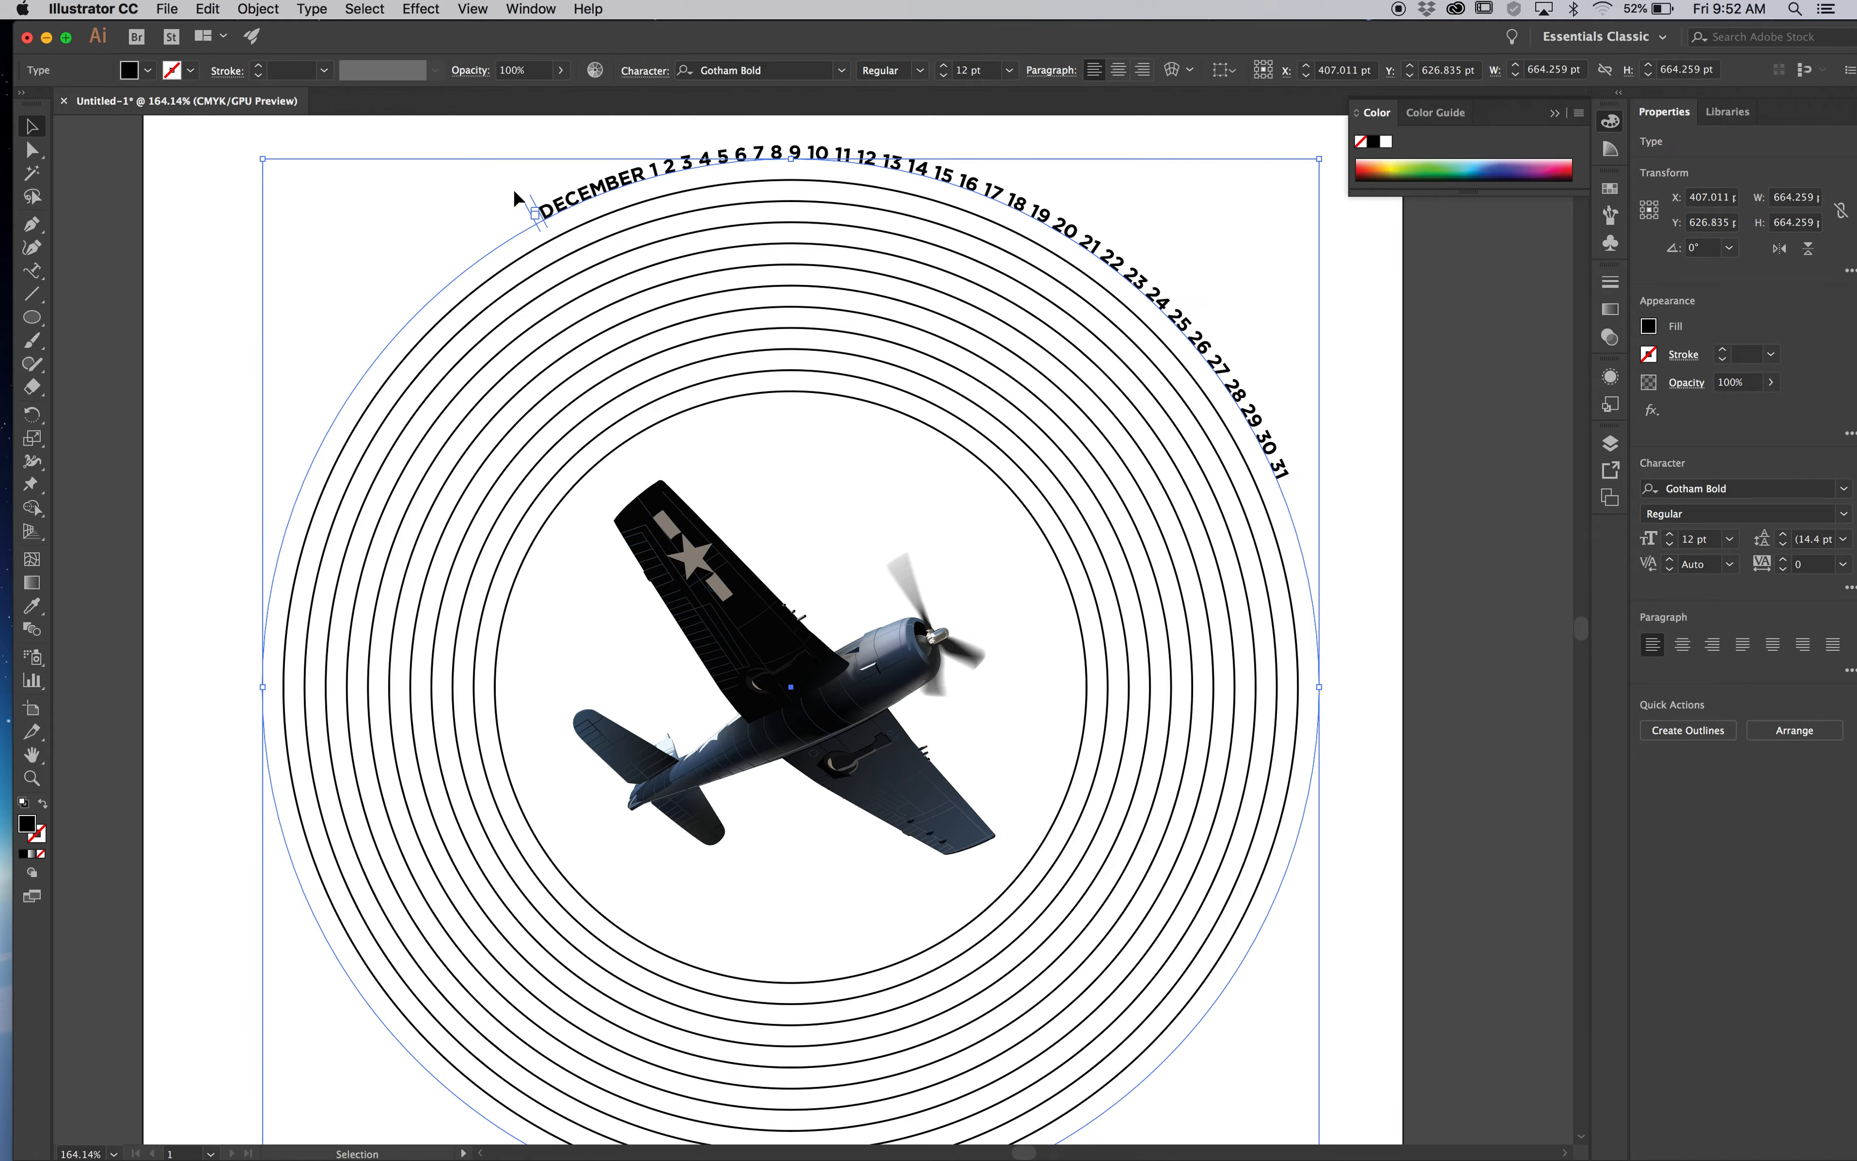
pyautogui.moveTo(519, 197)
pyautogui.mouseDown()
pyautogui.moveTo(315, 450)
pyautogui.moveTo(346, 769)
pyautogui.moveTo(318, 436)
pyautogui.moveTo(333, 379)
pyautogui.moveTo(374, 318)
pyautogui.moveTo(574, 212)
pyautogui.mouseUp()
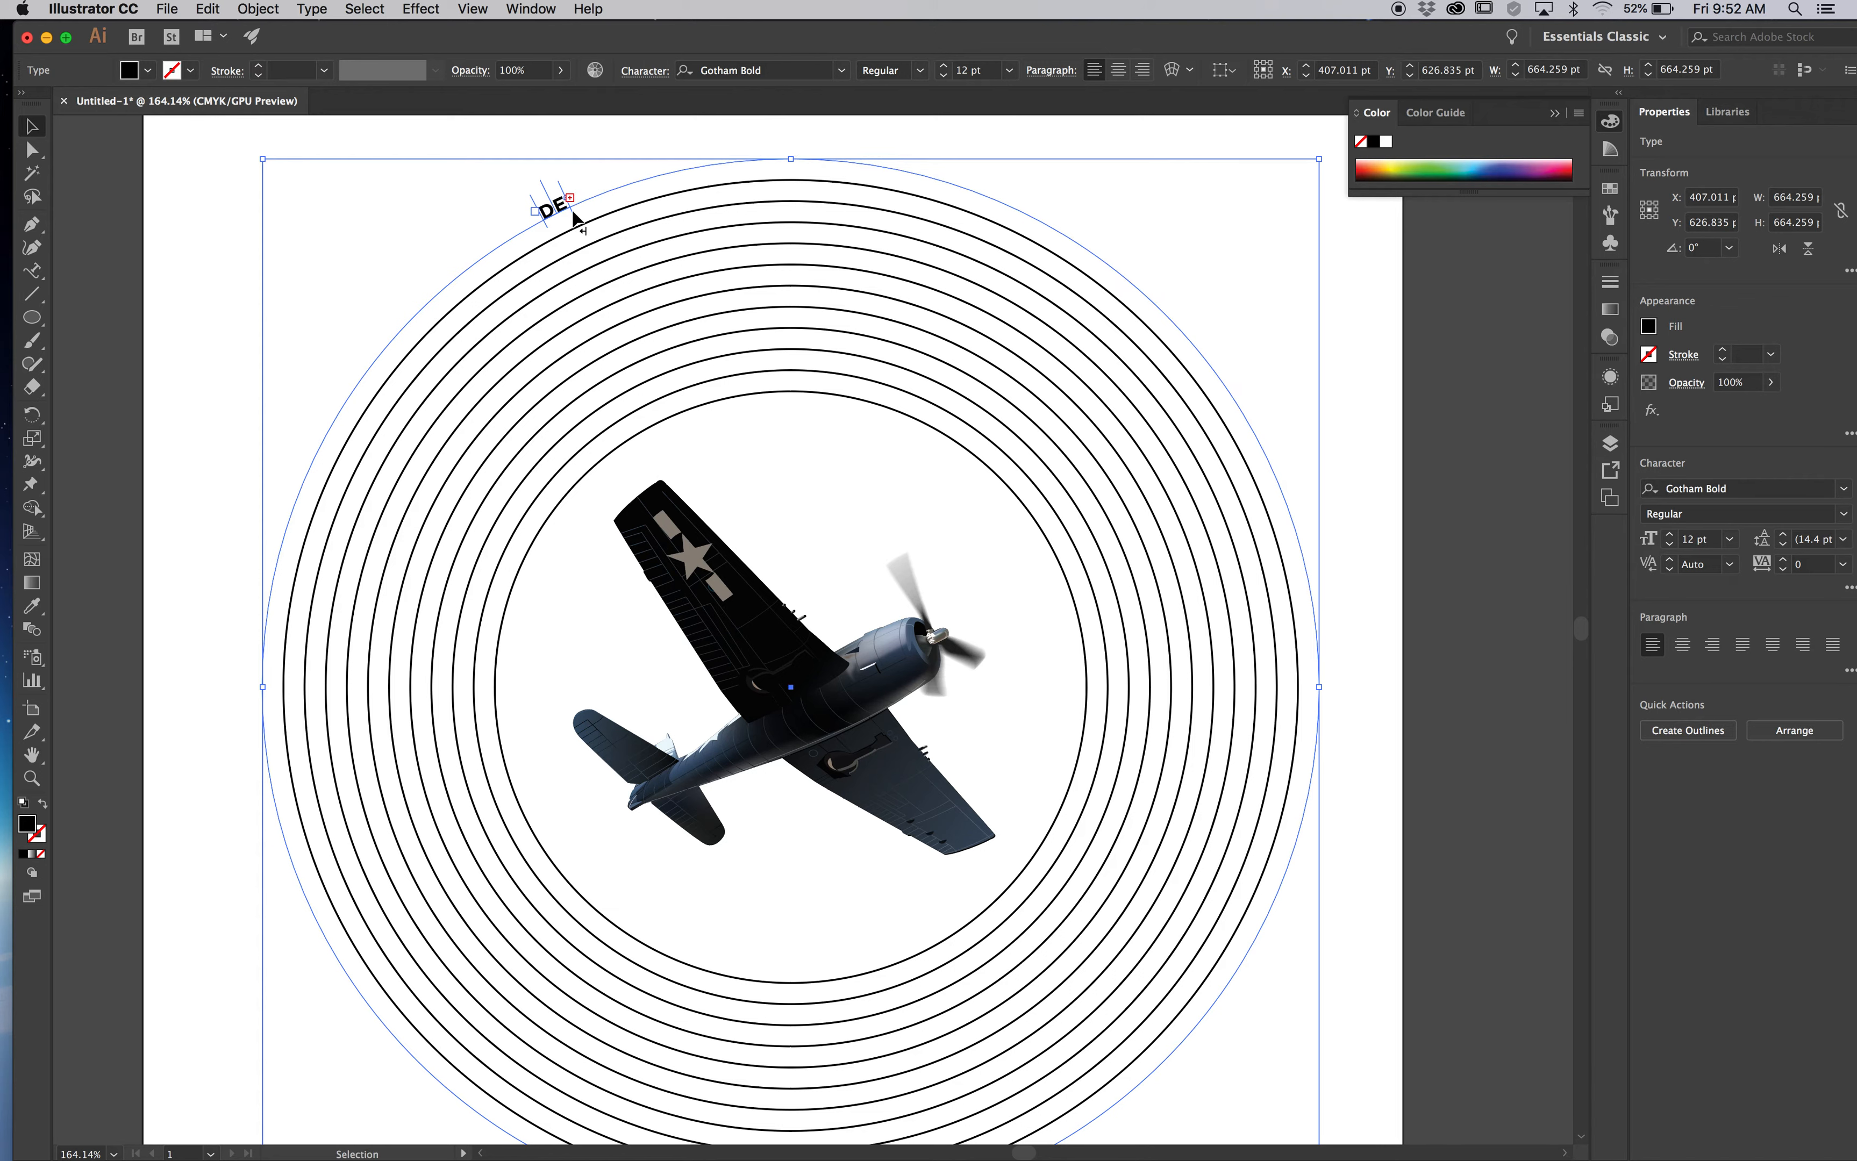
pyautogui.moveTo(572, 207); pyautogui.dragTo(490, 264)
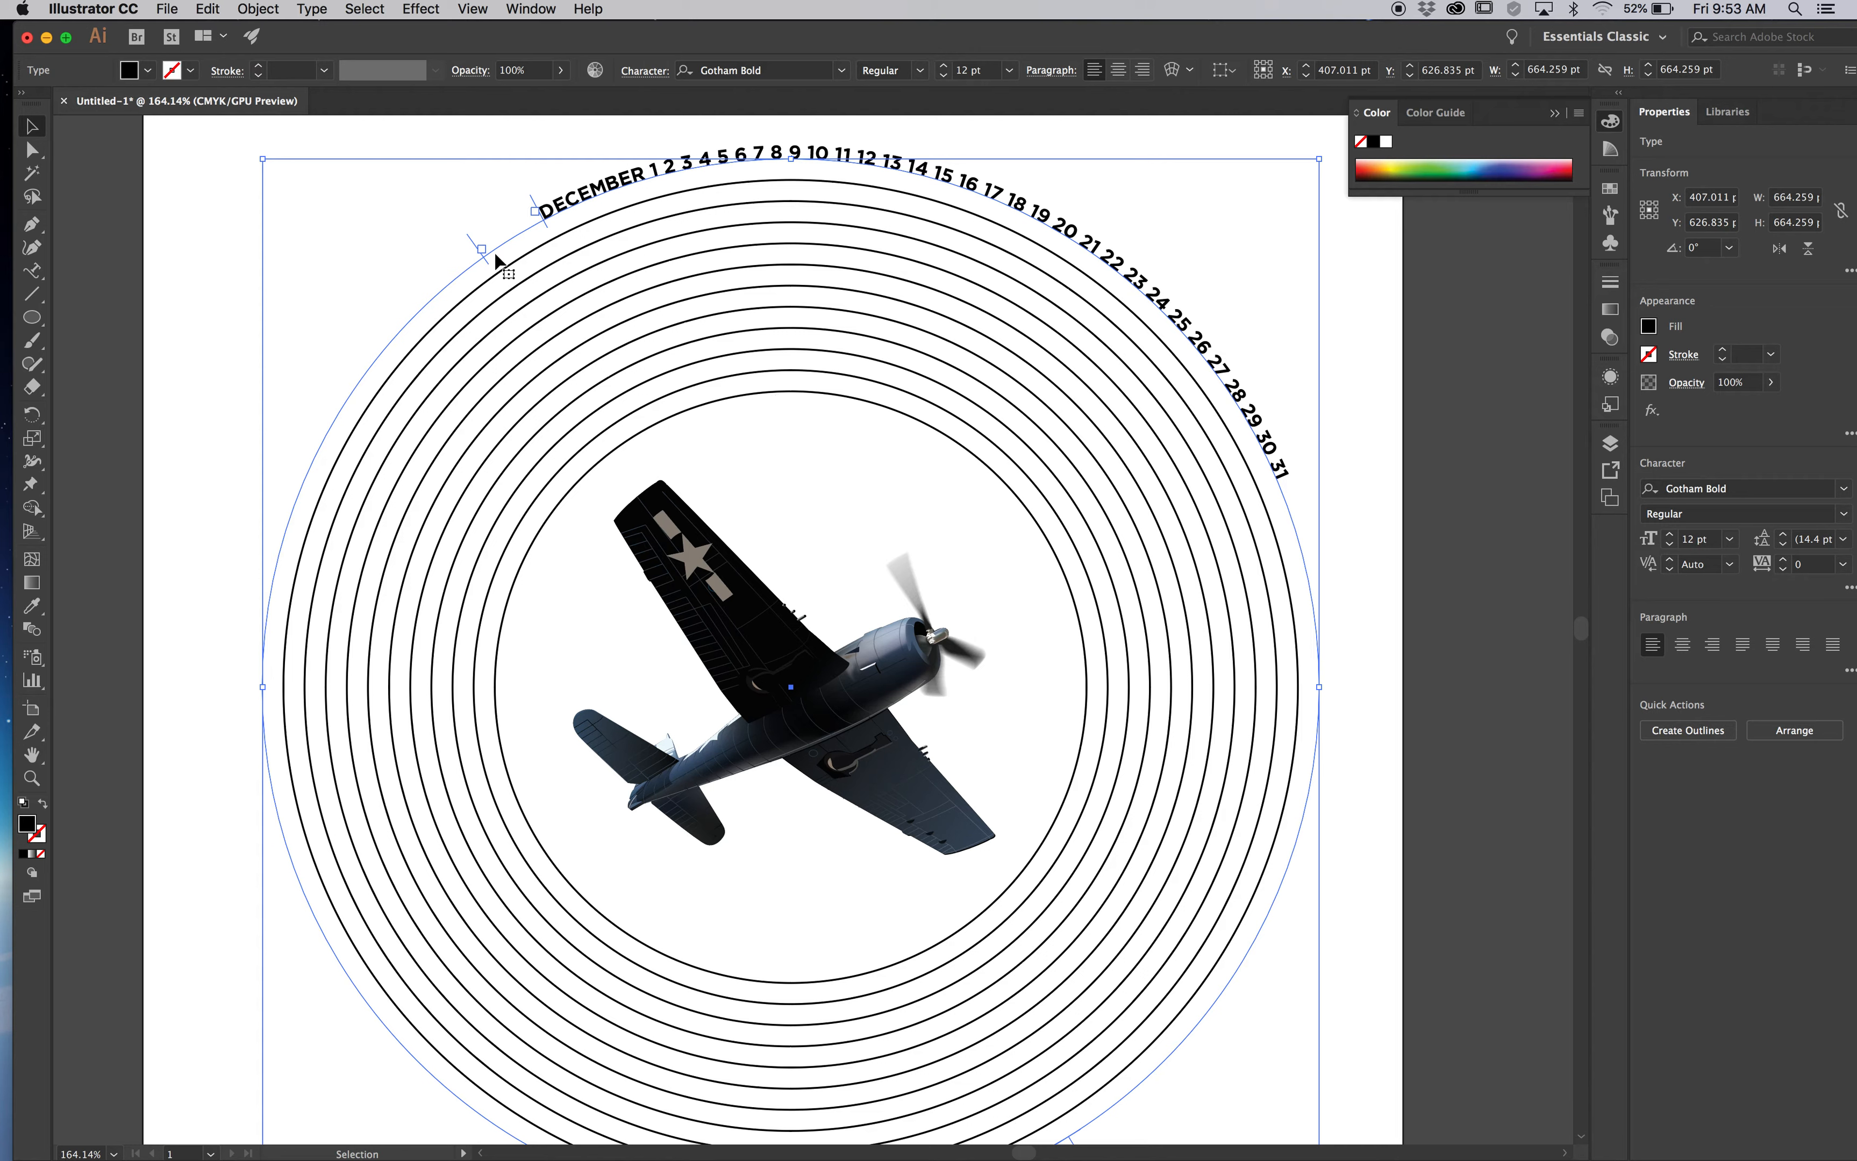
pyautogui.moveTo(465, 239); pyautogui.dragTo(566, 986)
pyautogui.moveTo(536, 209); pyautogui.dragTo(217, 673)
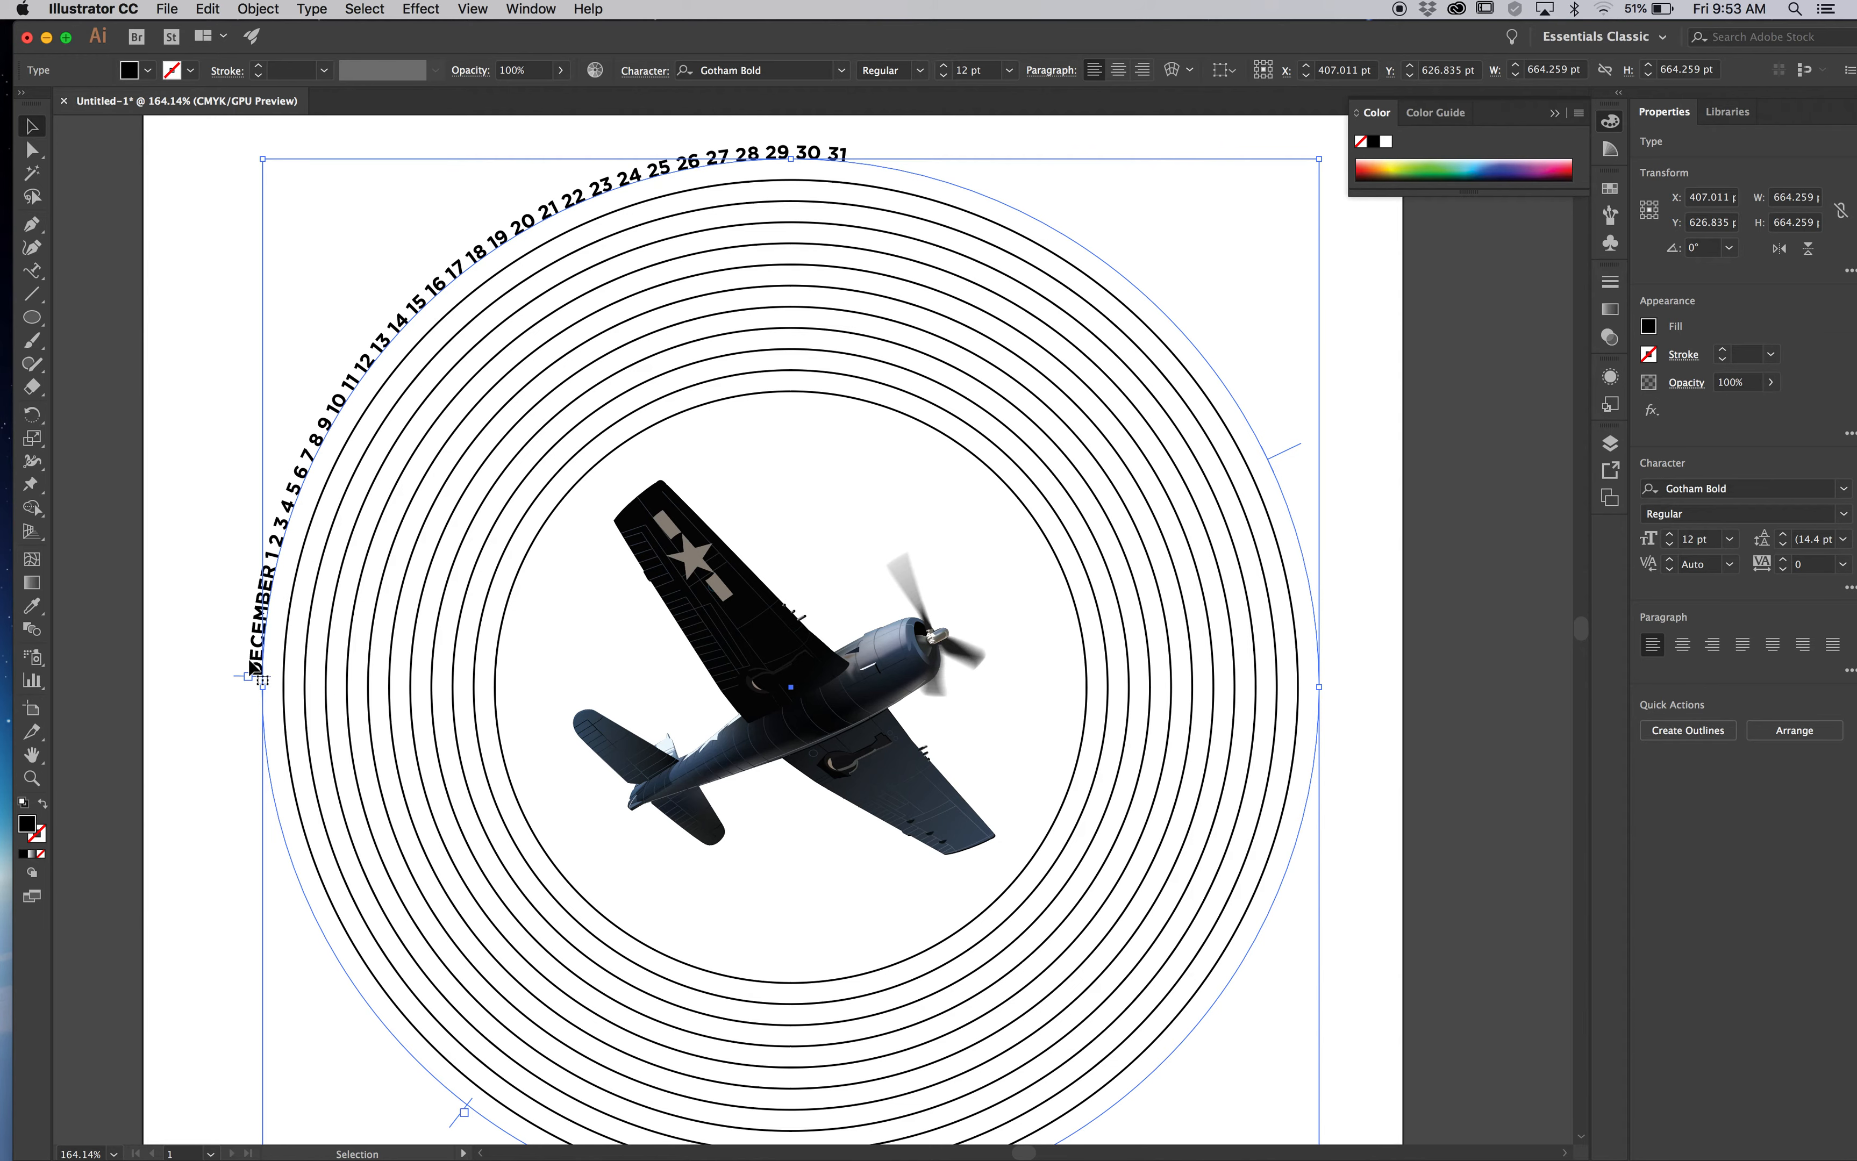
# Fine-tune the start bracket of the DECEMBER text so the line begins slightly above the outer circle's leftmost point.
pyautogui.hscroll(-1, 483, 350)
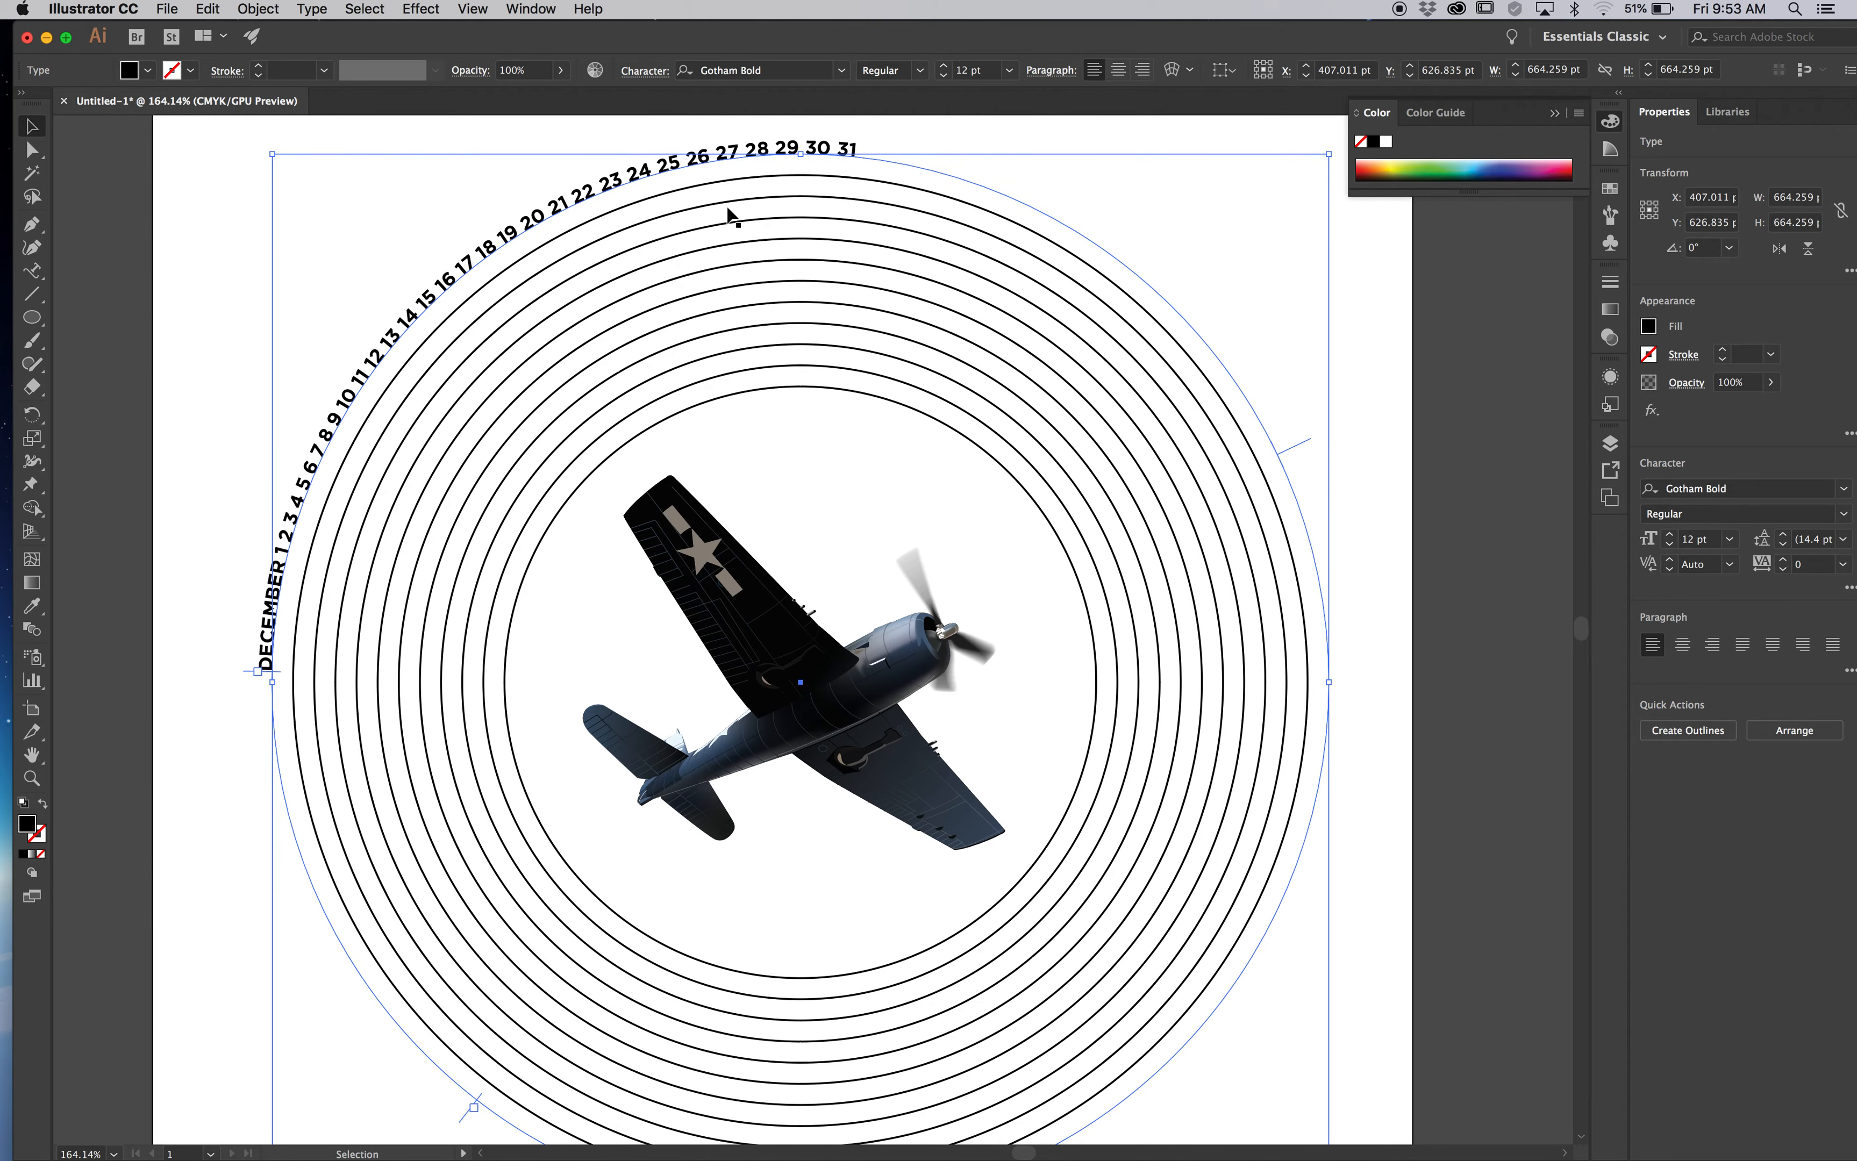
pyautogui.click(246, 677)
pyautogui.click(261, 660)
pyautogui.moveTo(246, 667); pyautogui.dragTo(247, 684)
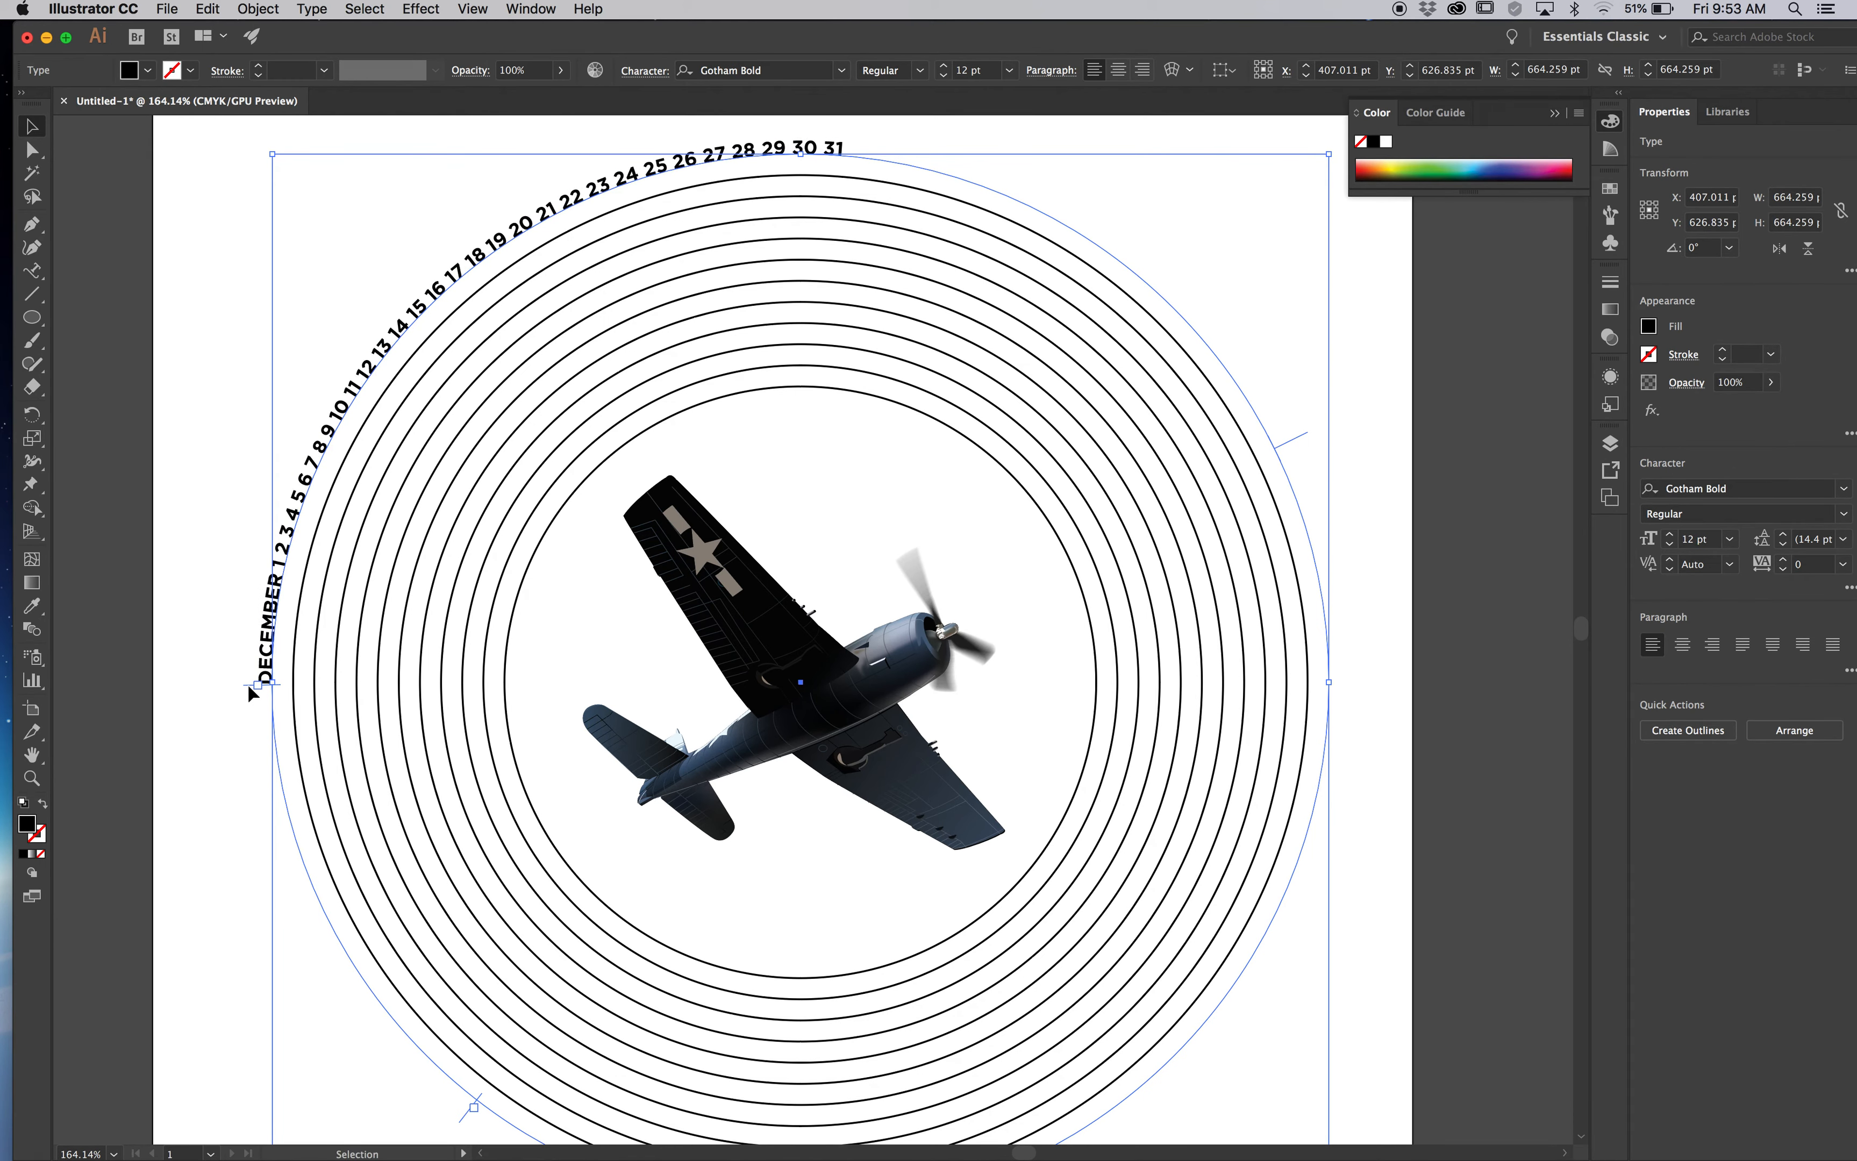
pyautogui.moveTo(247, 683); pyautogui.dragTo(240, 635)
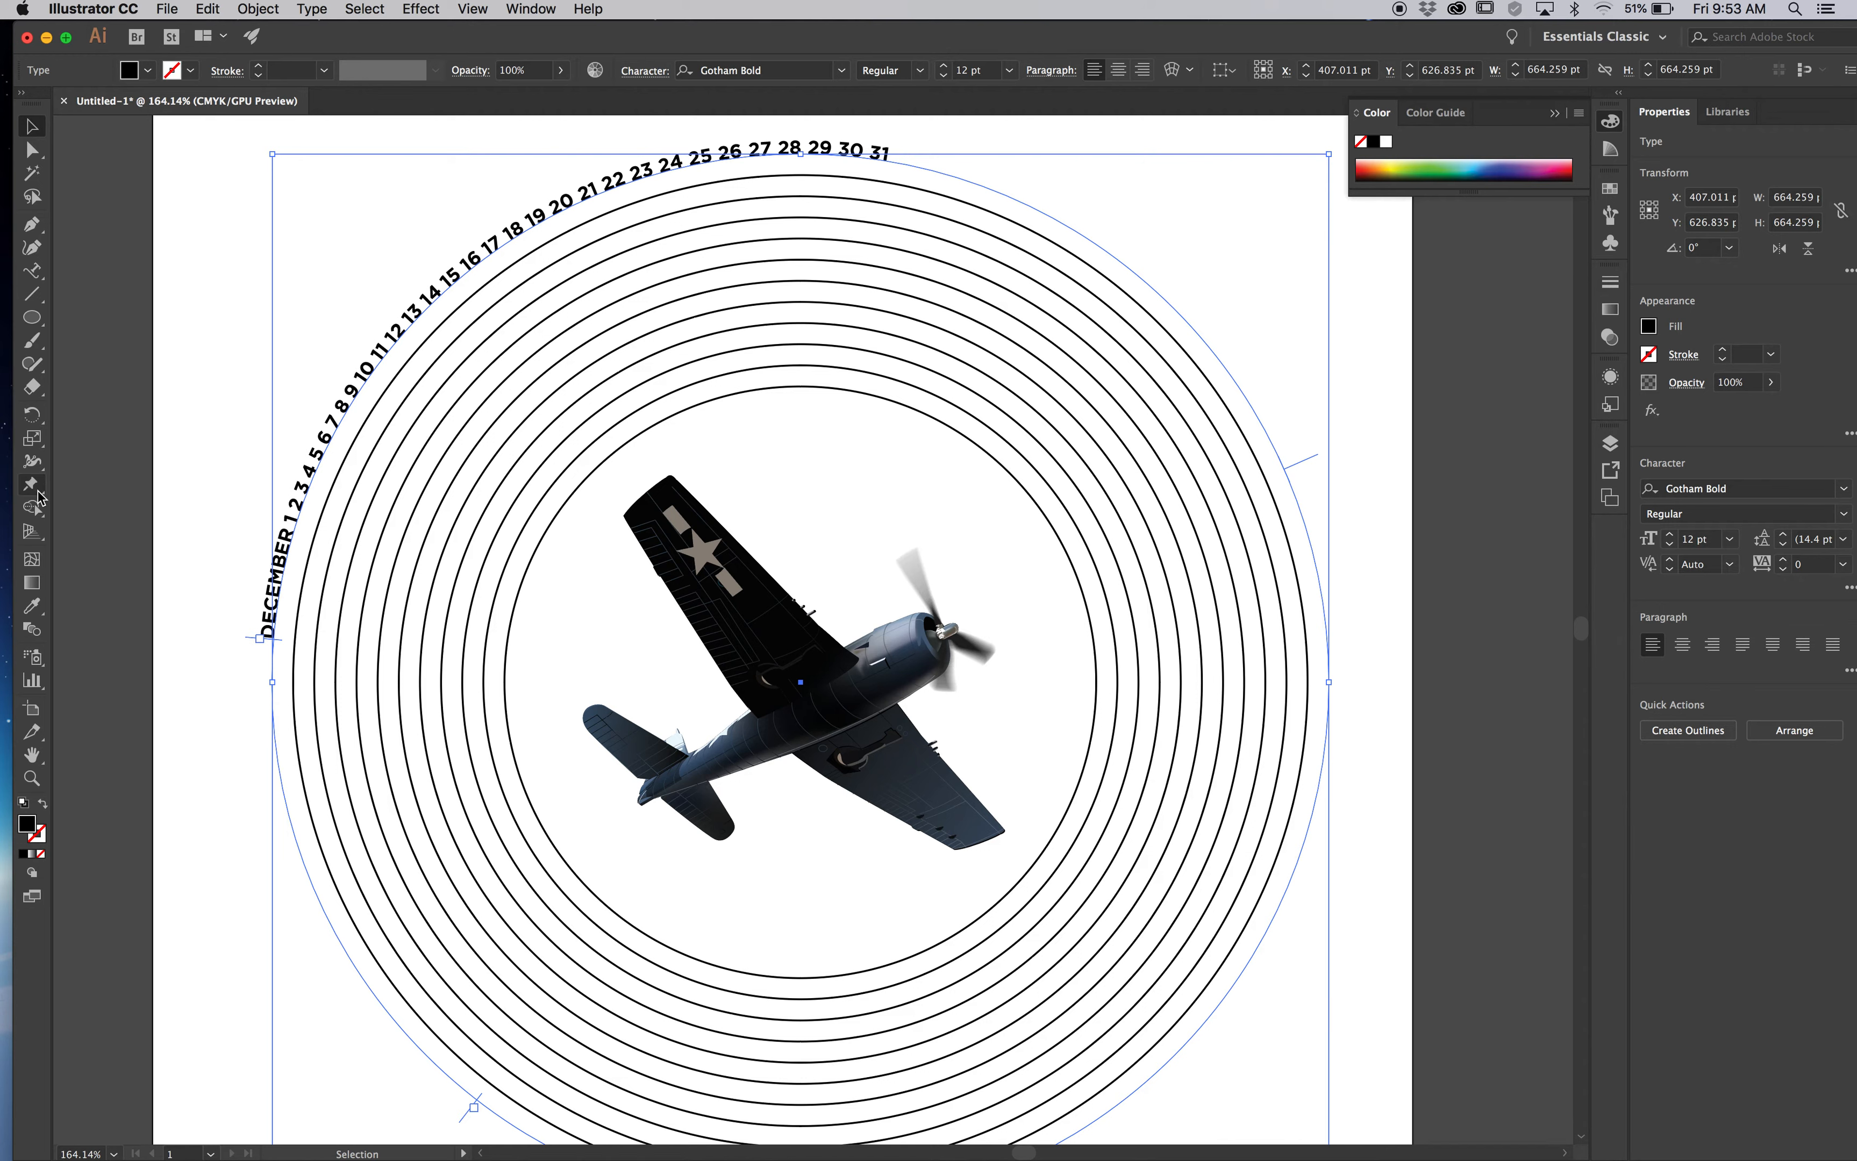
# Set the day numbers 1 to 31 after DECEMBER on the outermost circle to the Gotham Book font, then deselect the text.
pyautogui.click(35, 272)
pyautogui.moveTo(35, 272); pyautogui.dragTo(100, 319)
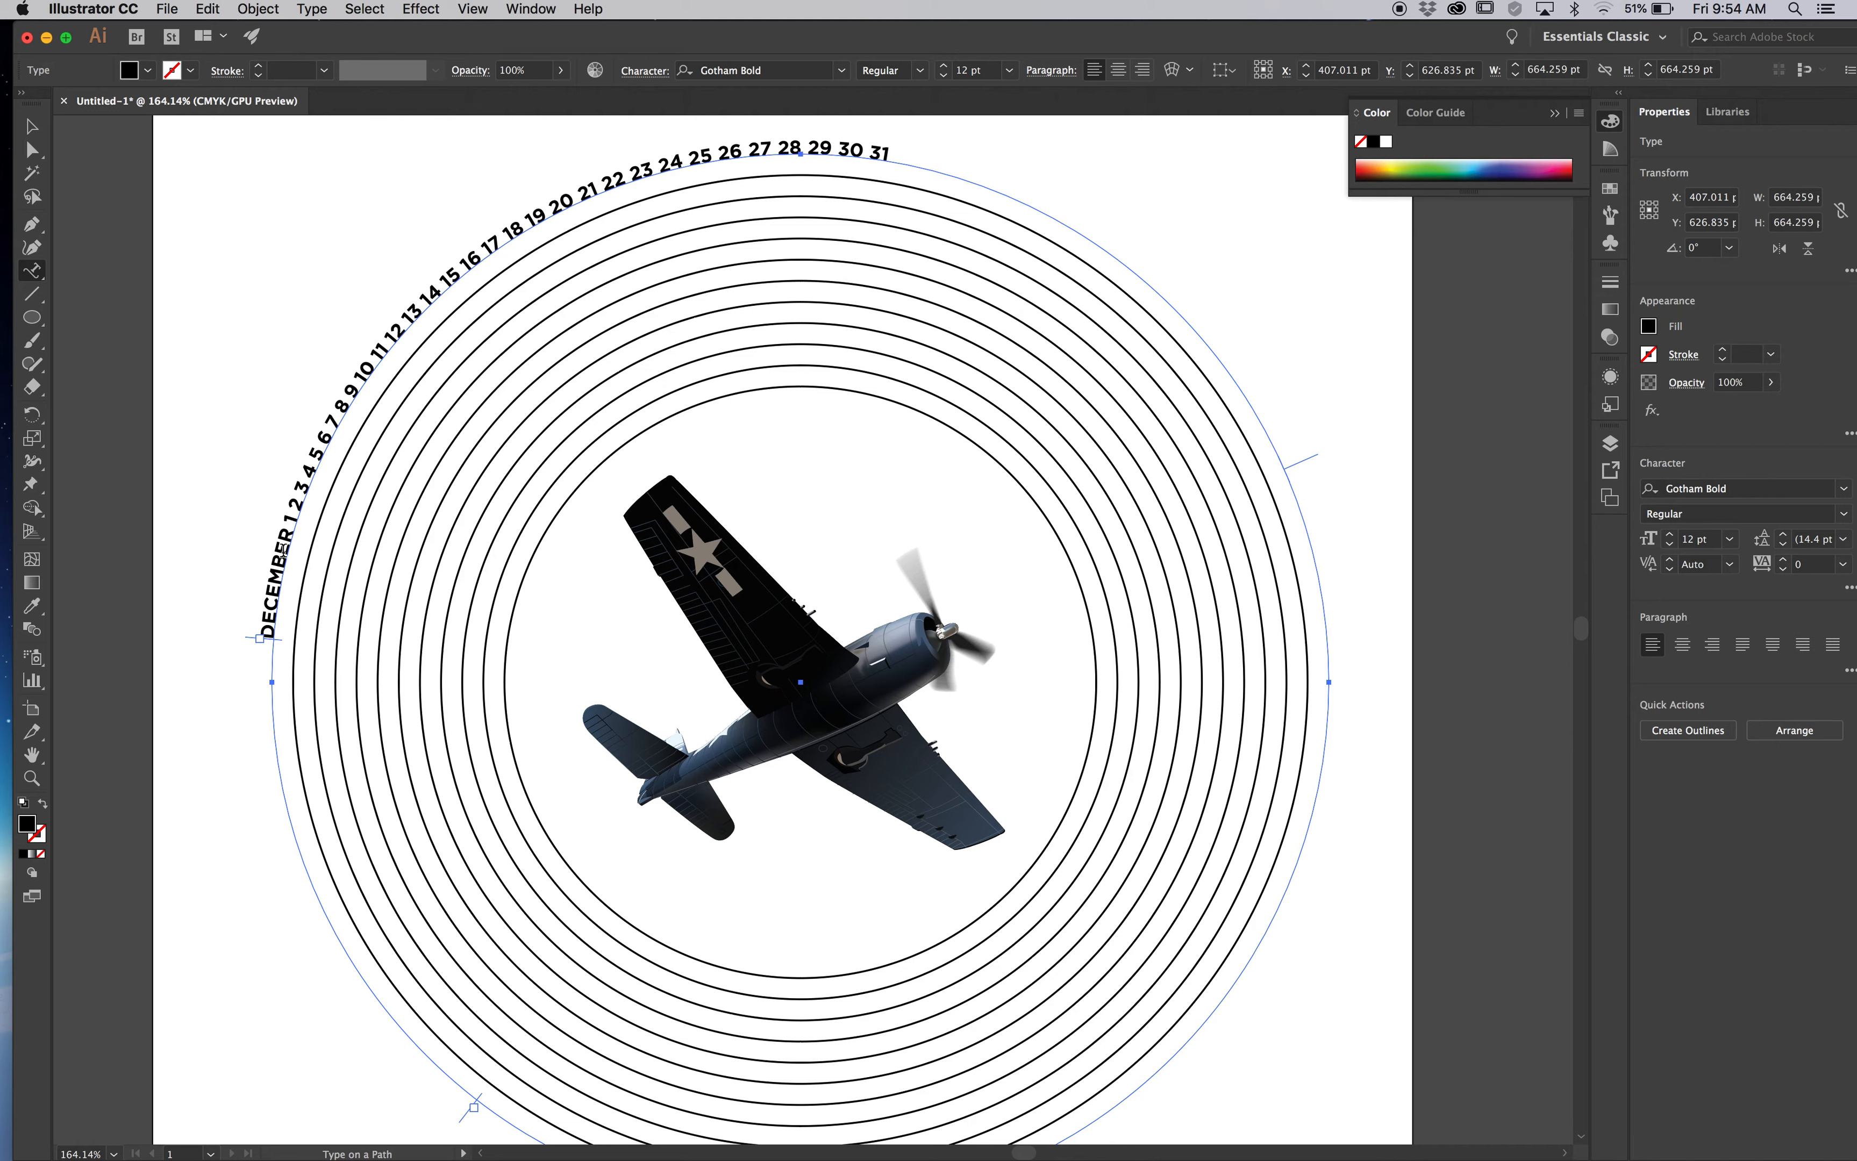
pyautogui.moveTo(292, 516); pyautogui.dragTo(882, 231)
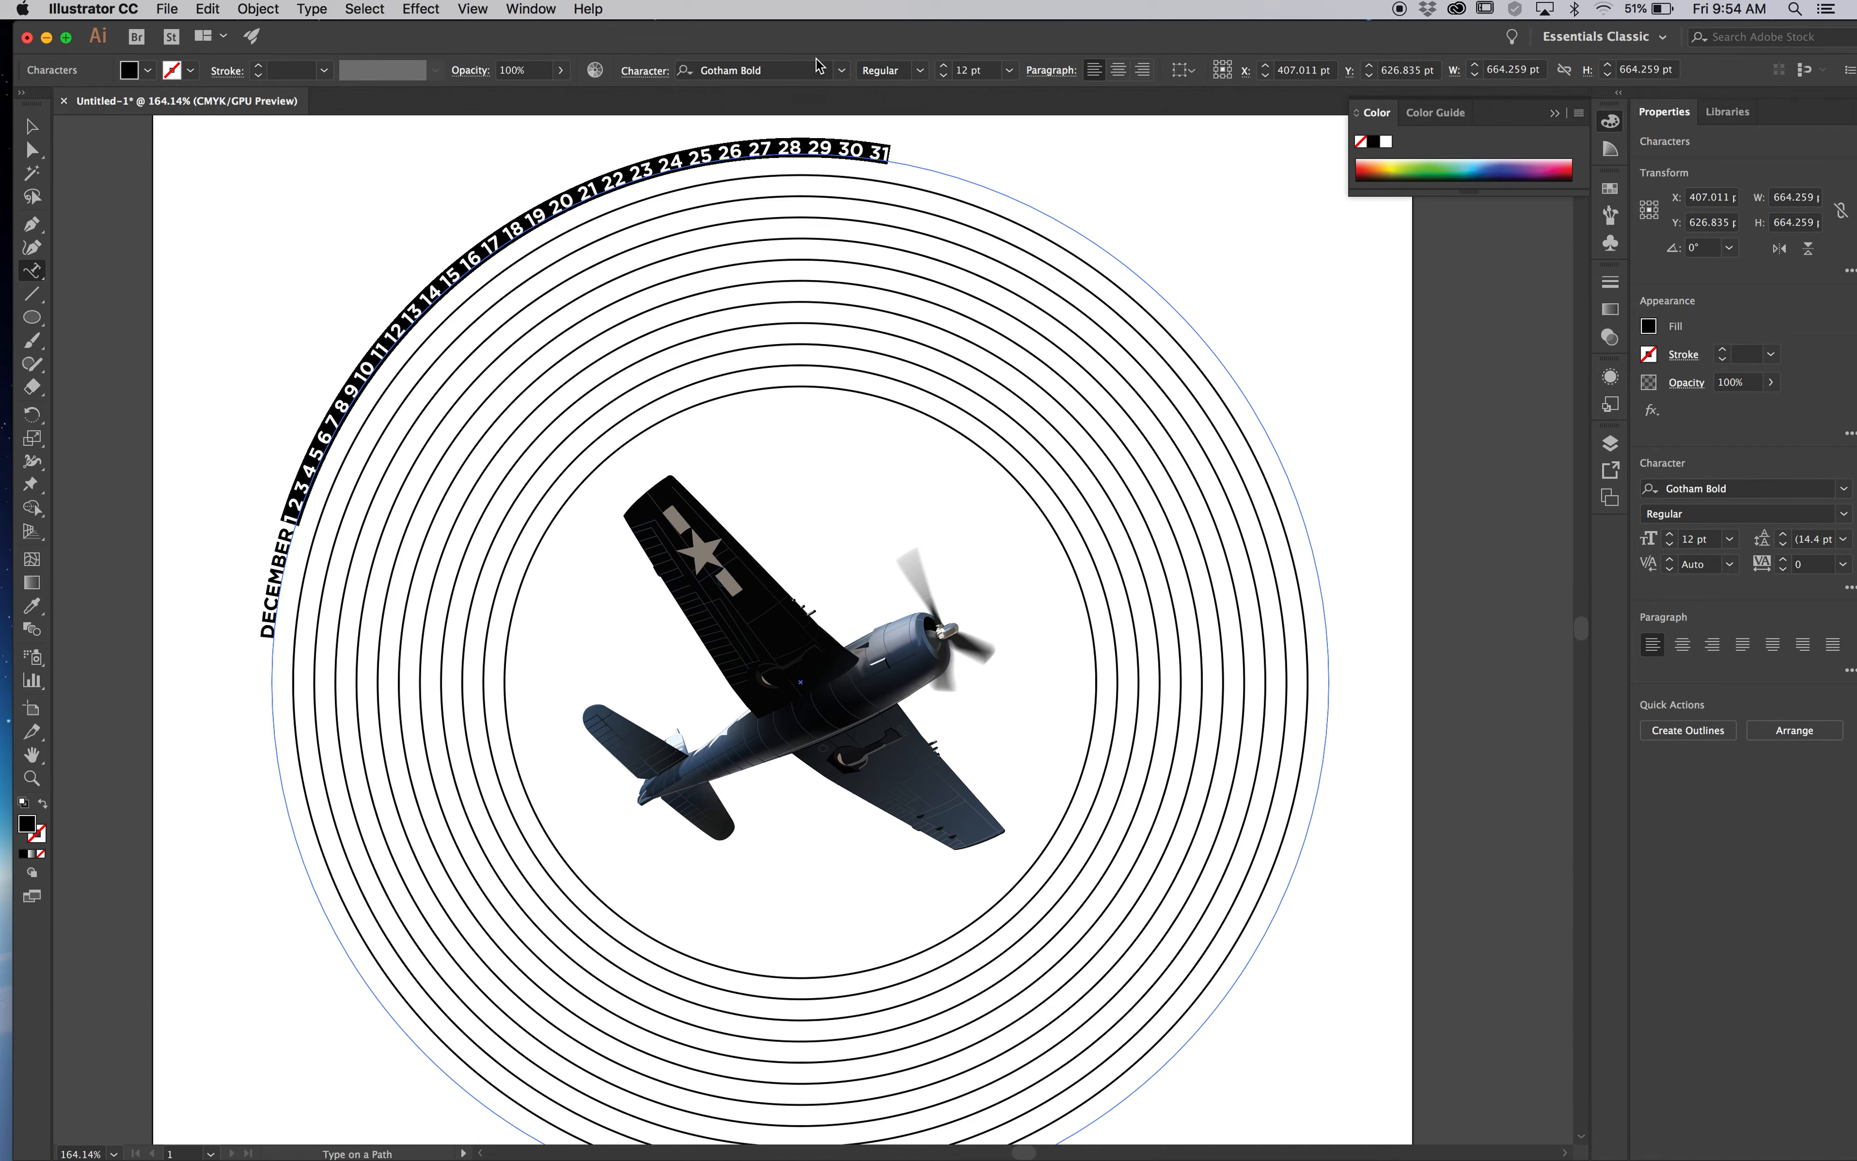
pyautogui.click(843, 71)
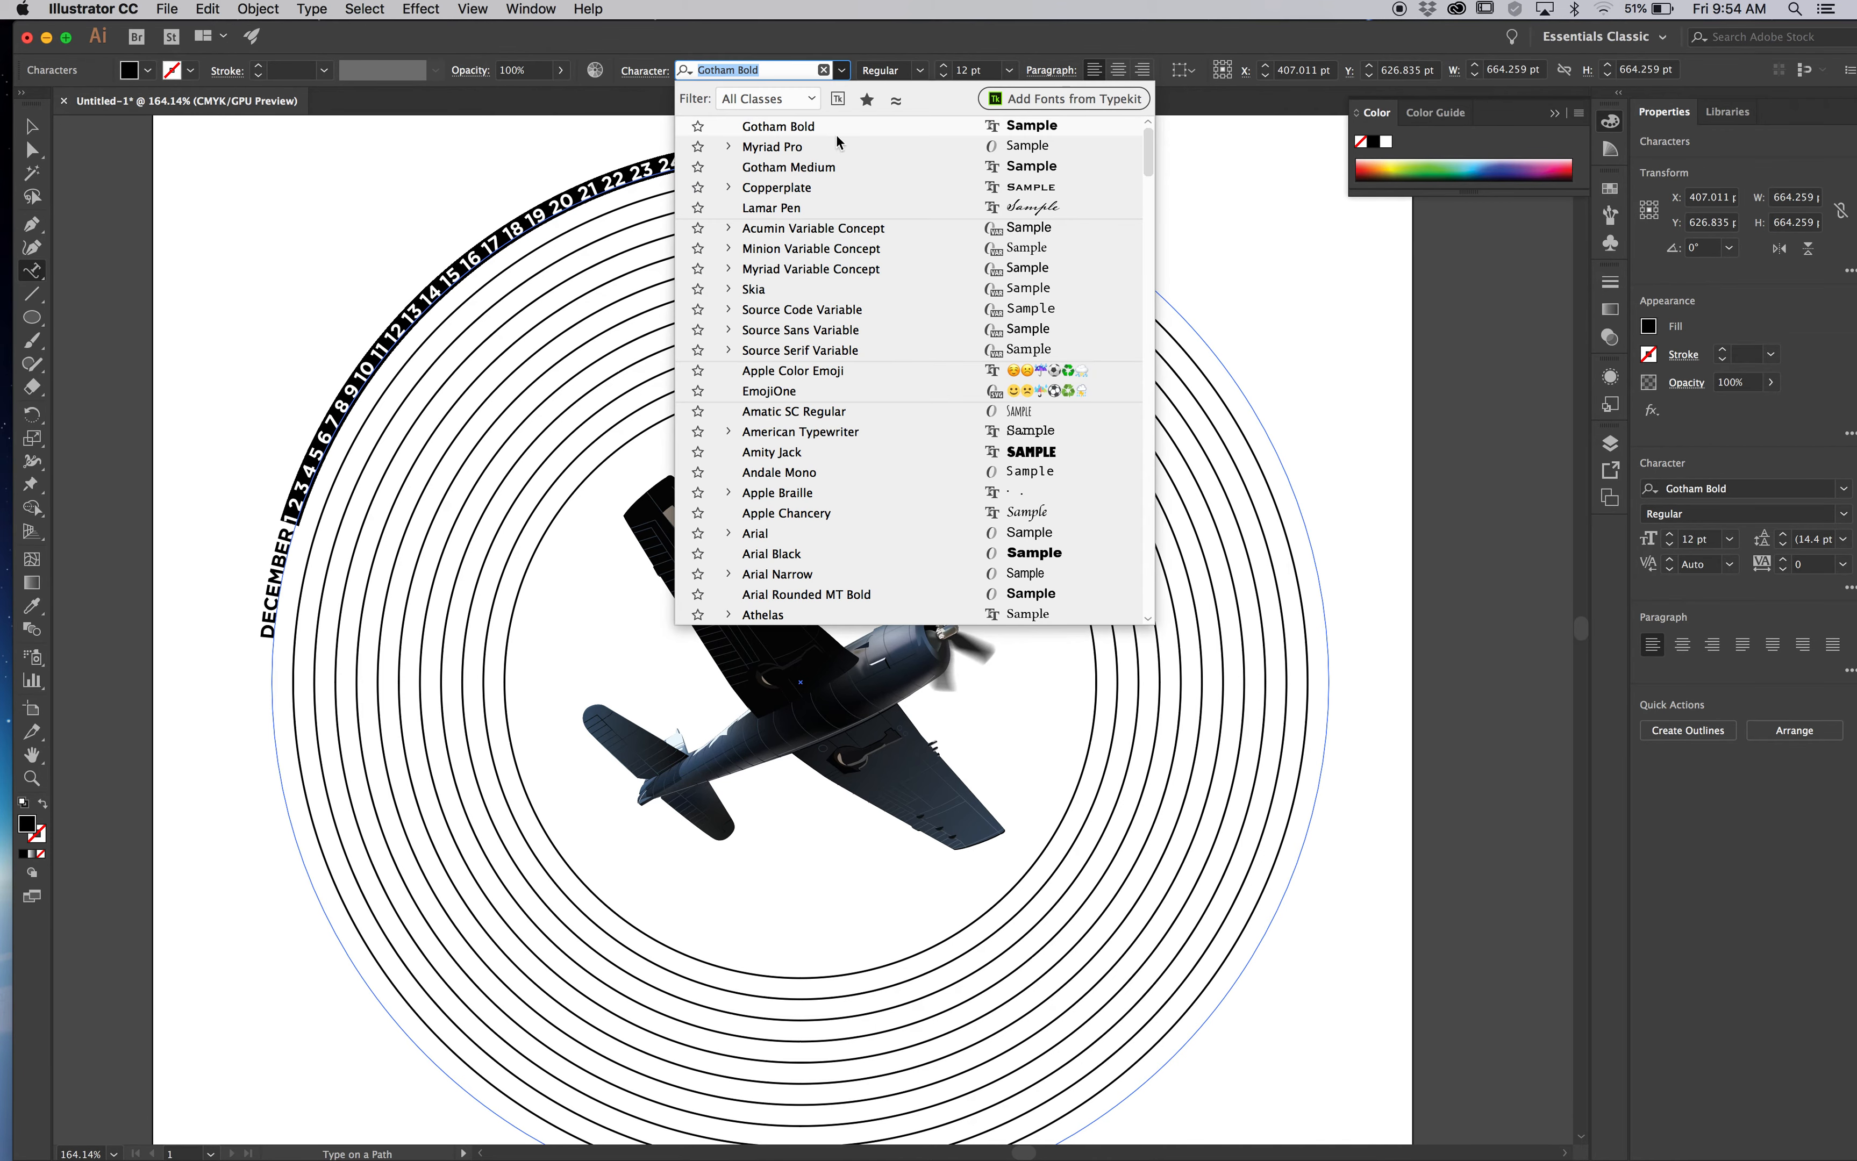
pyautogui.scroll(-15, 845, 403)
pyautogui.scroll(-8, 844, 403)
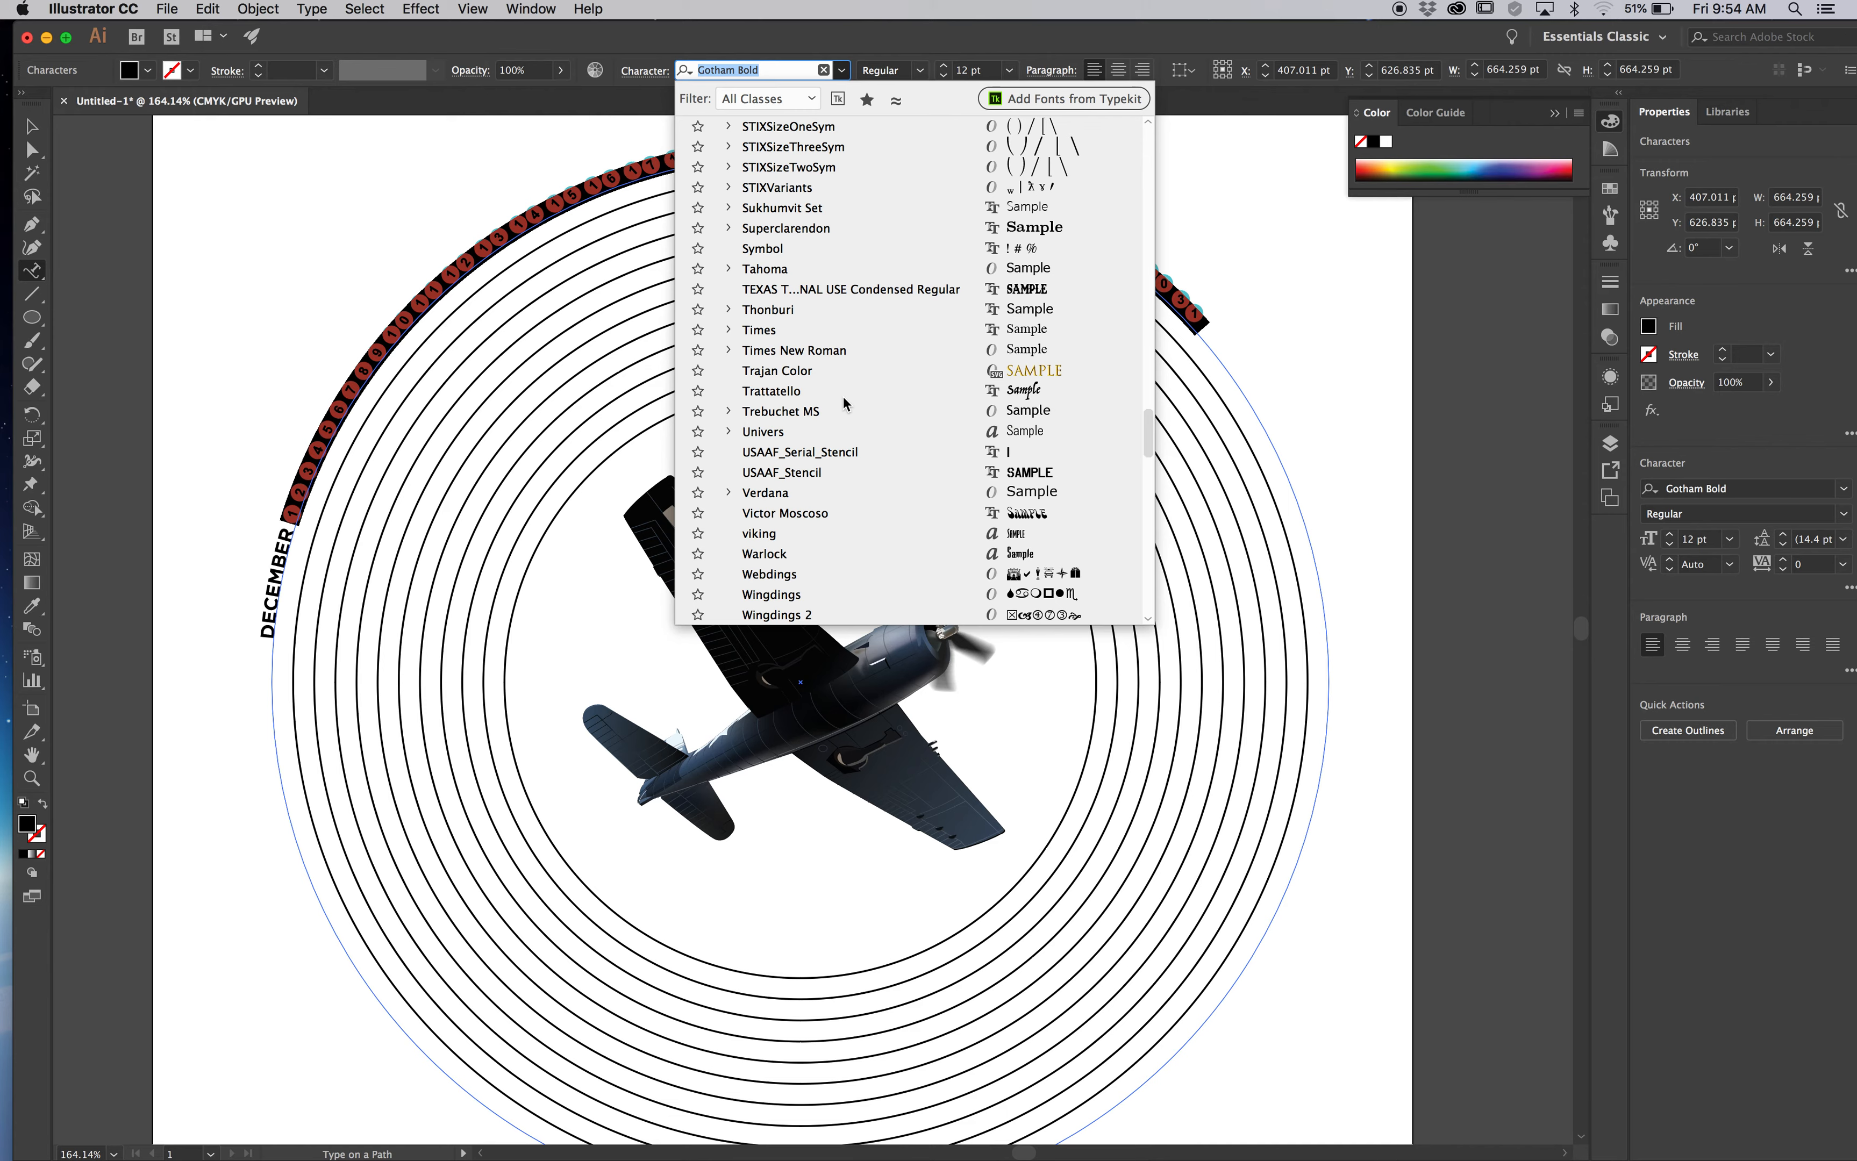
pyautogui.scroll(20, 843, 396)
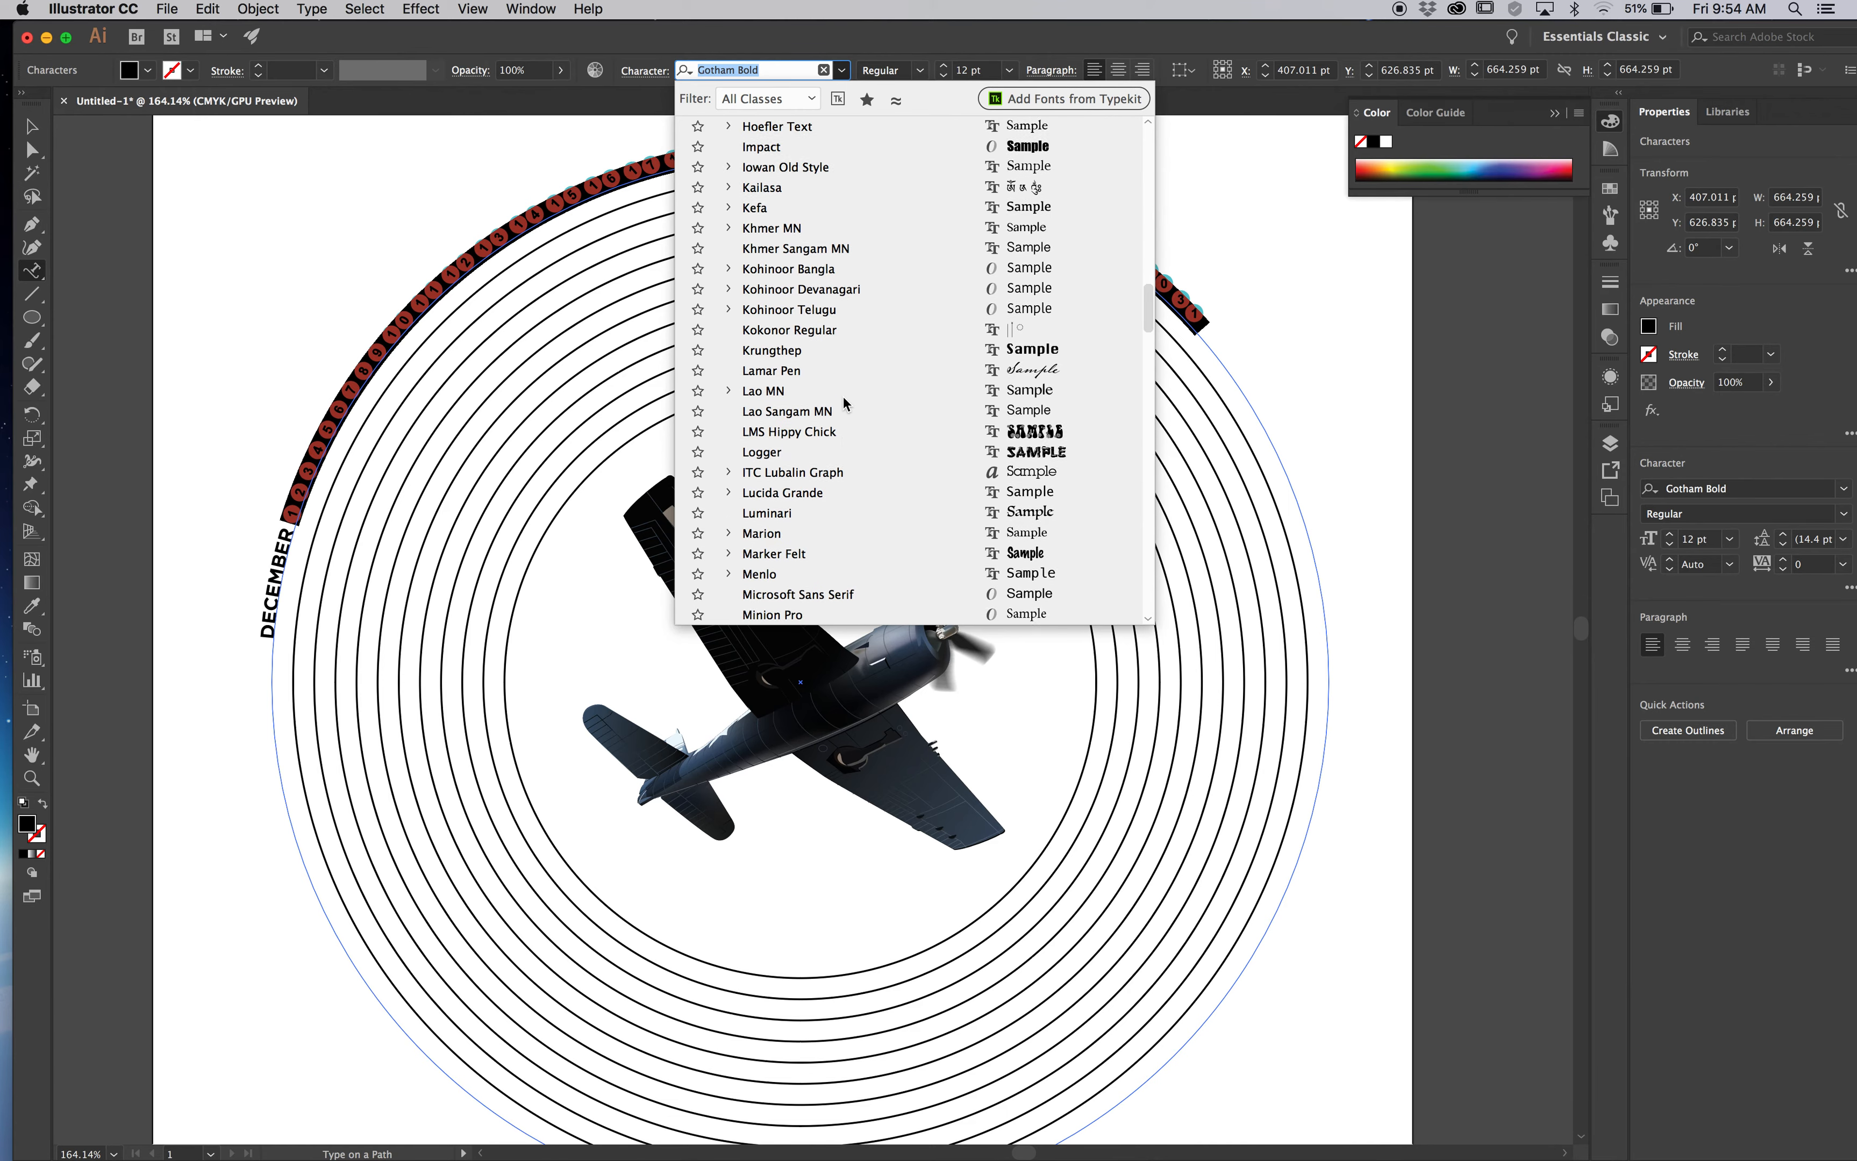
pyautogui.scroll(8, 843, 396)
pyautogui.scroll(-8, 843, 396)
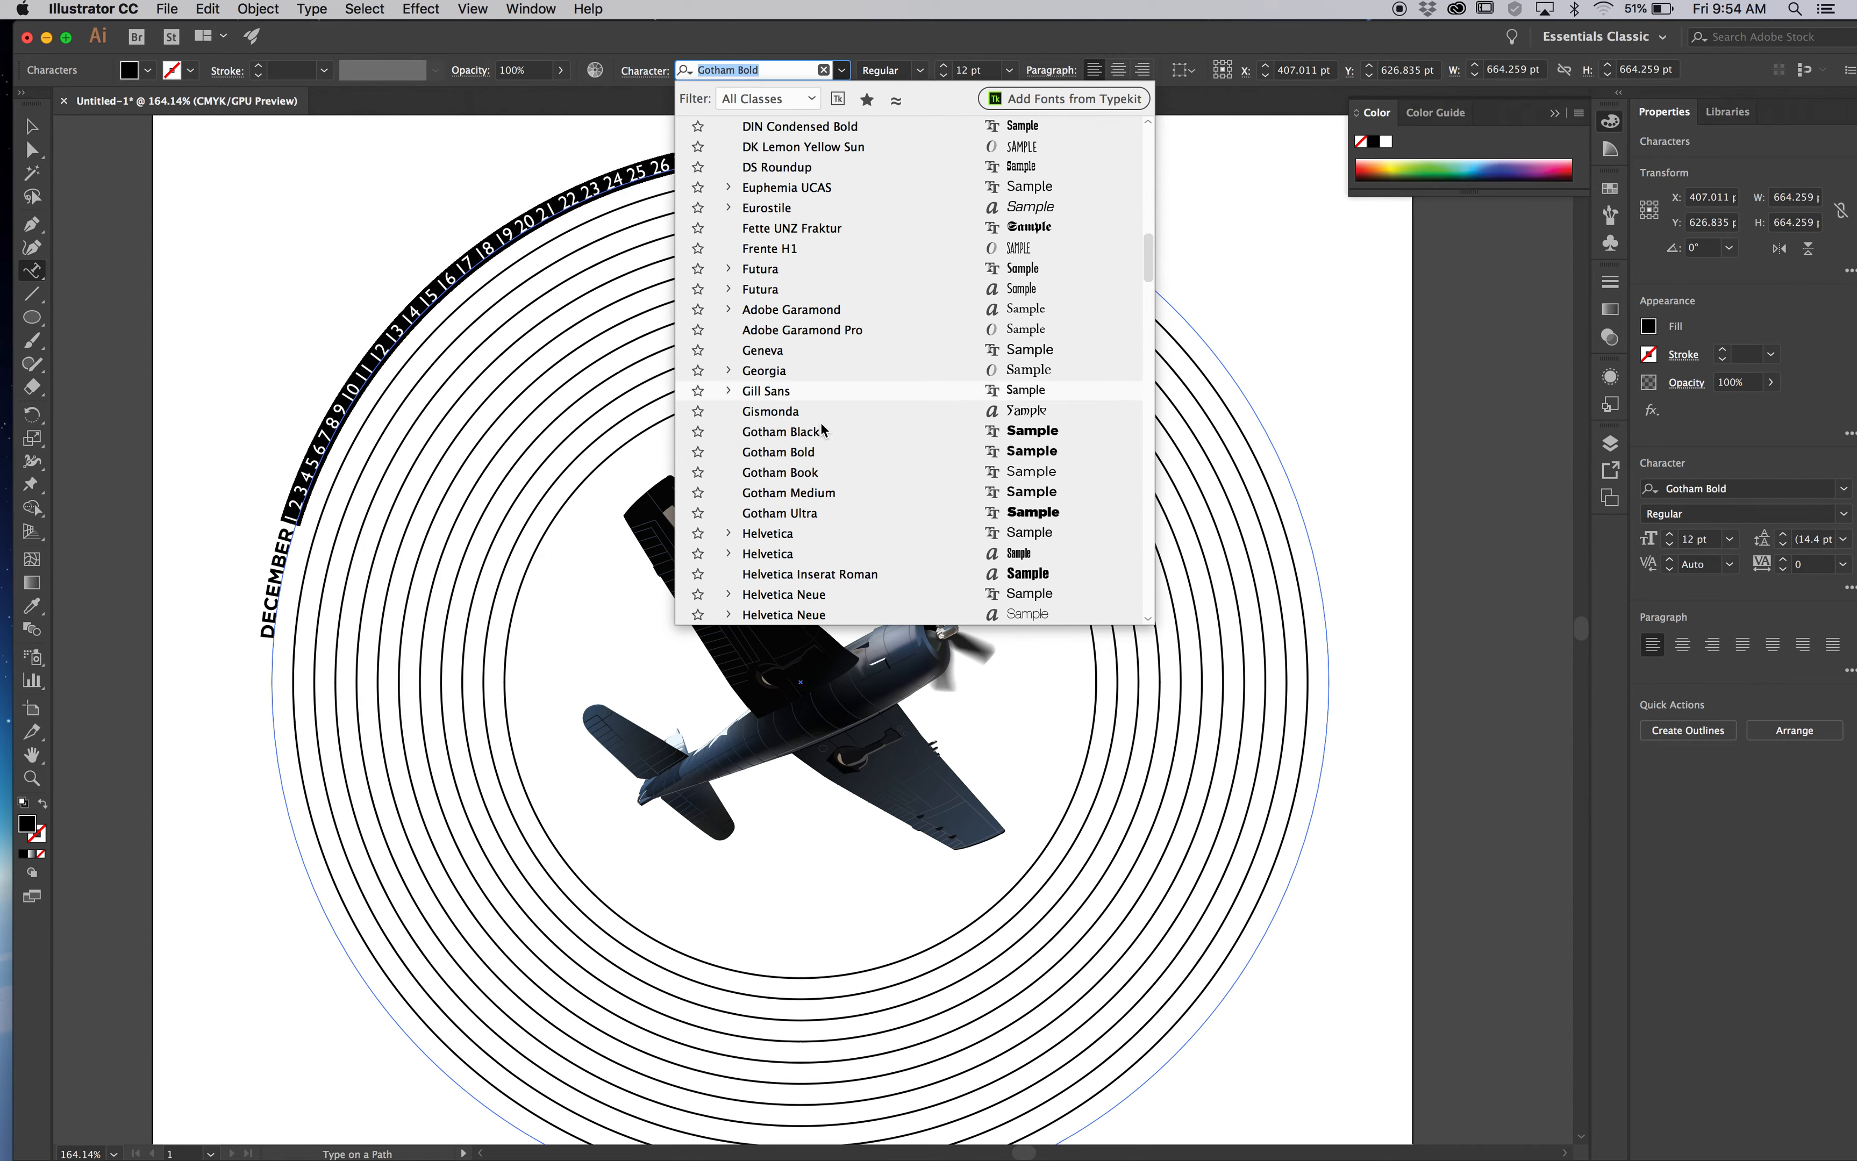
pyautogui.click(779, 473)
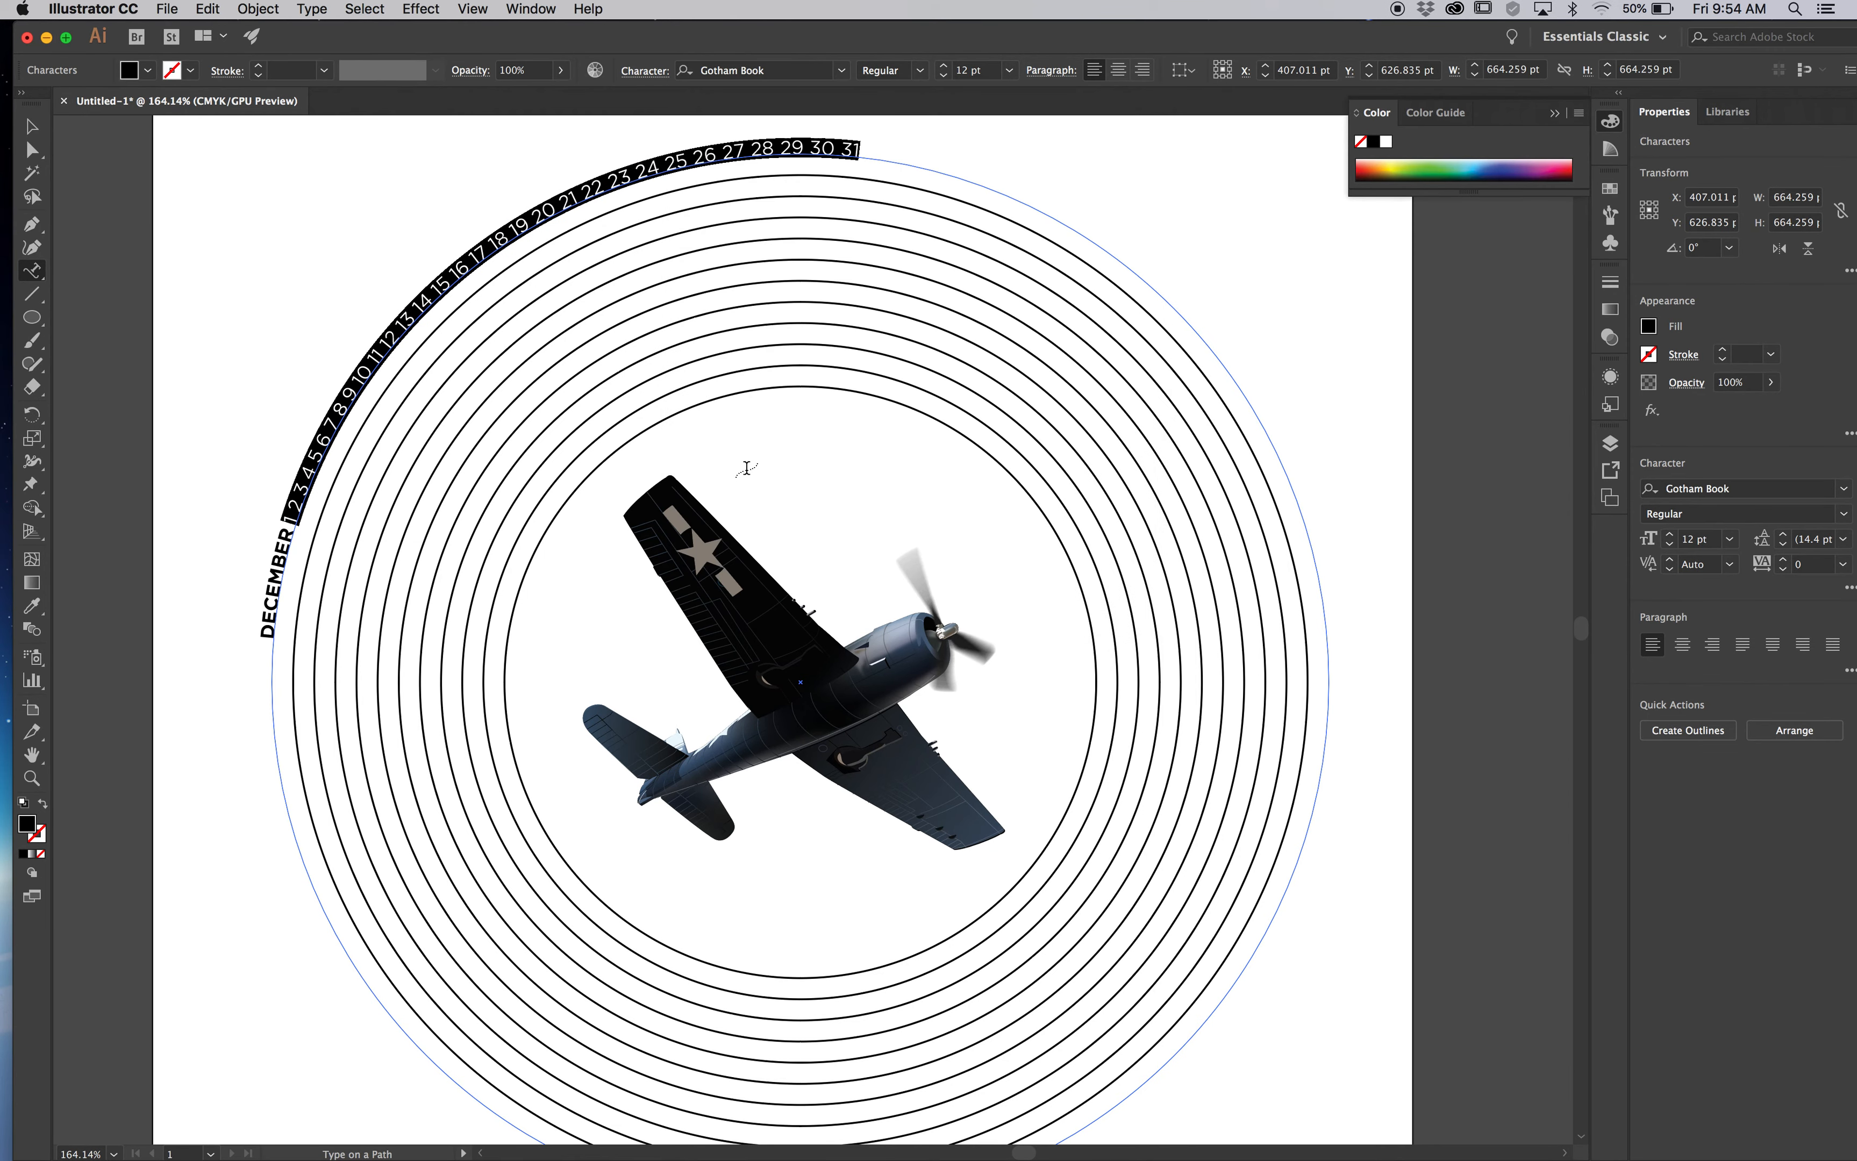
pyautogui.click(32, 126)
pyautogui.click(286, 304)
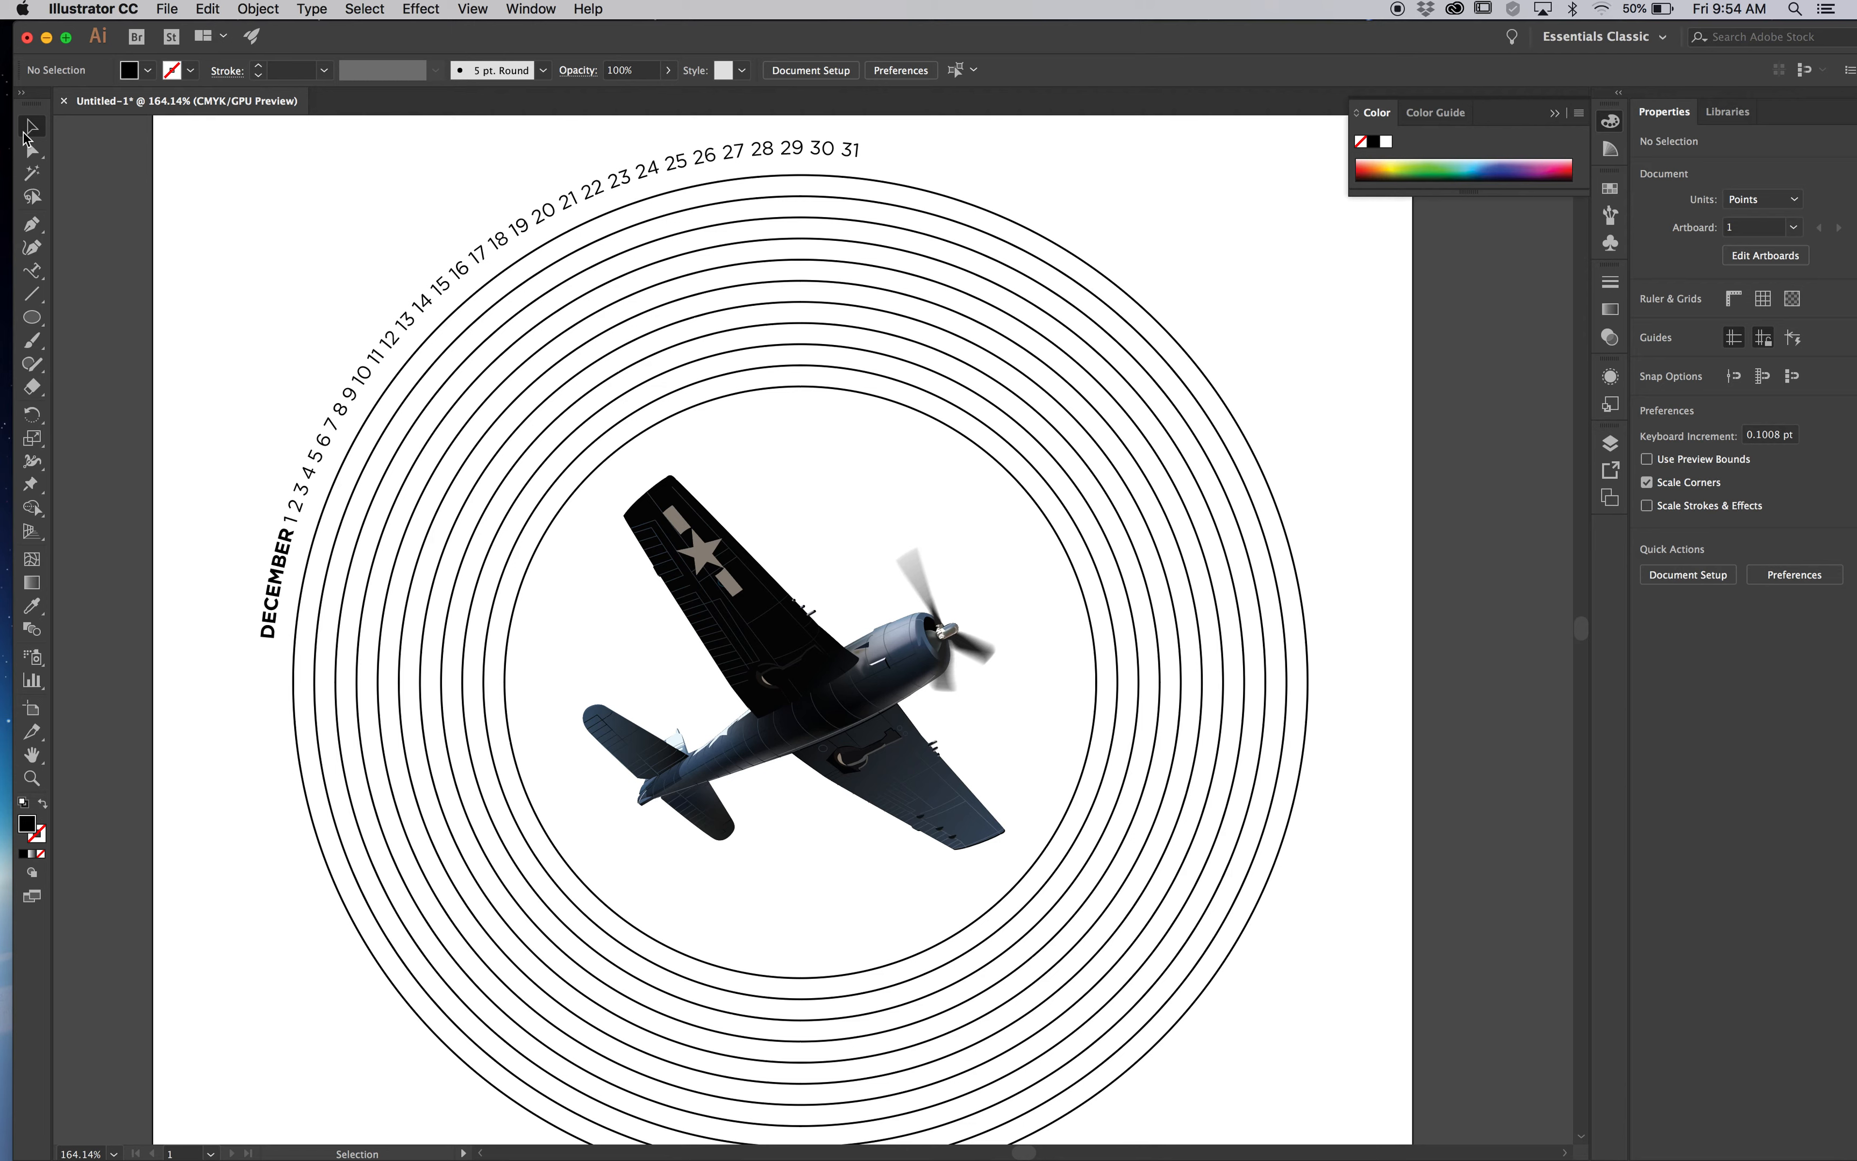
# Copy the whole DECEMBER line onto the second circle from the outside and change its month name to NOVEMBER.
pyautogui.click(34, 270)
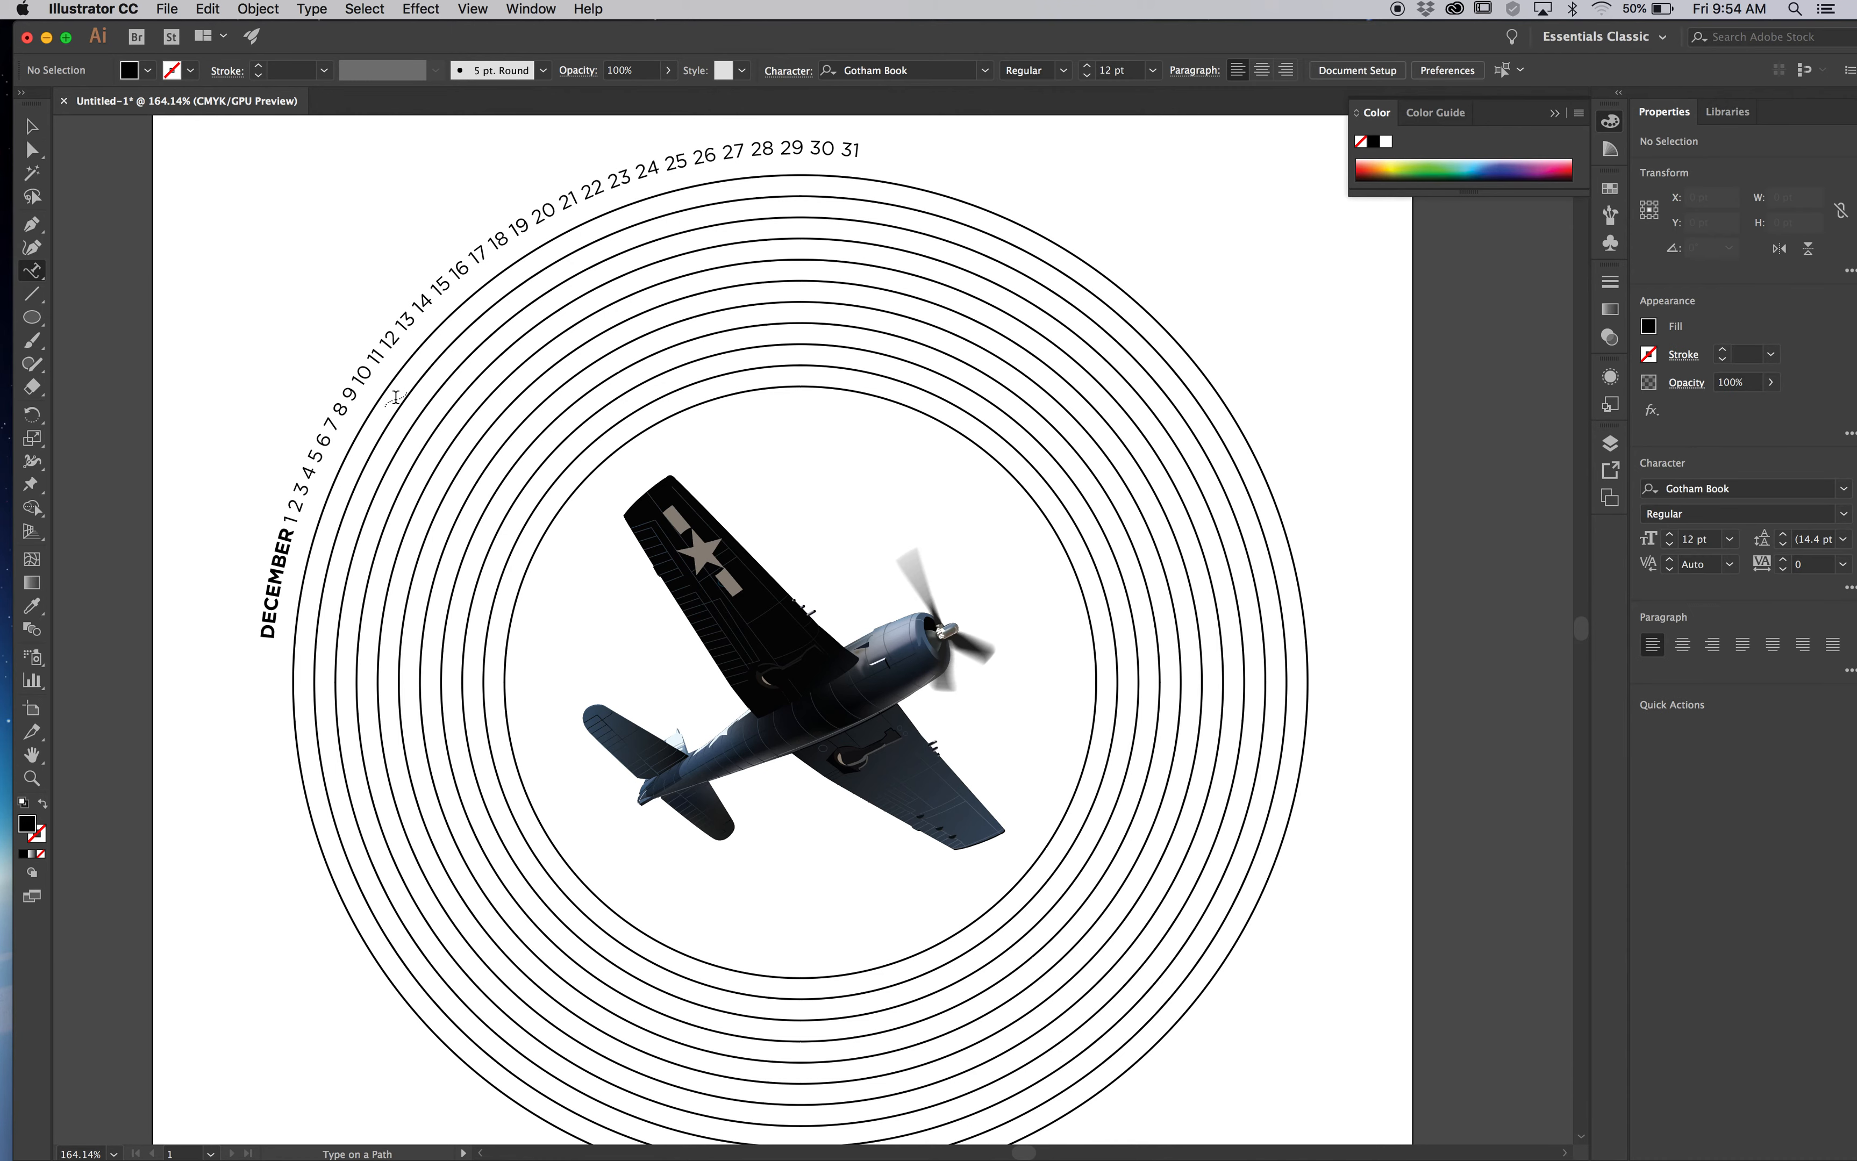
pyautogui.click(345, 409)
pyautogui.press('super+a')
pyautogui.press('super+c')
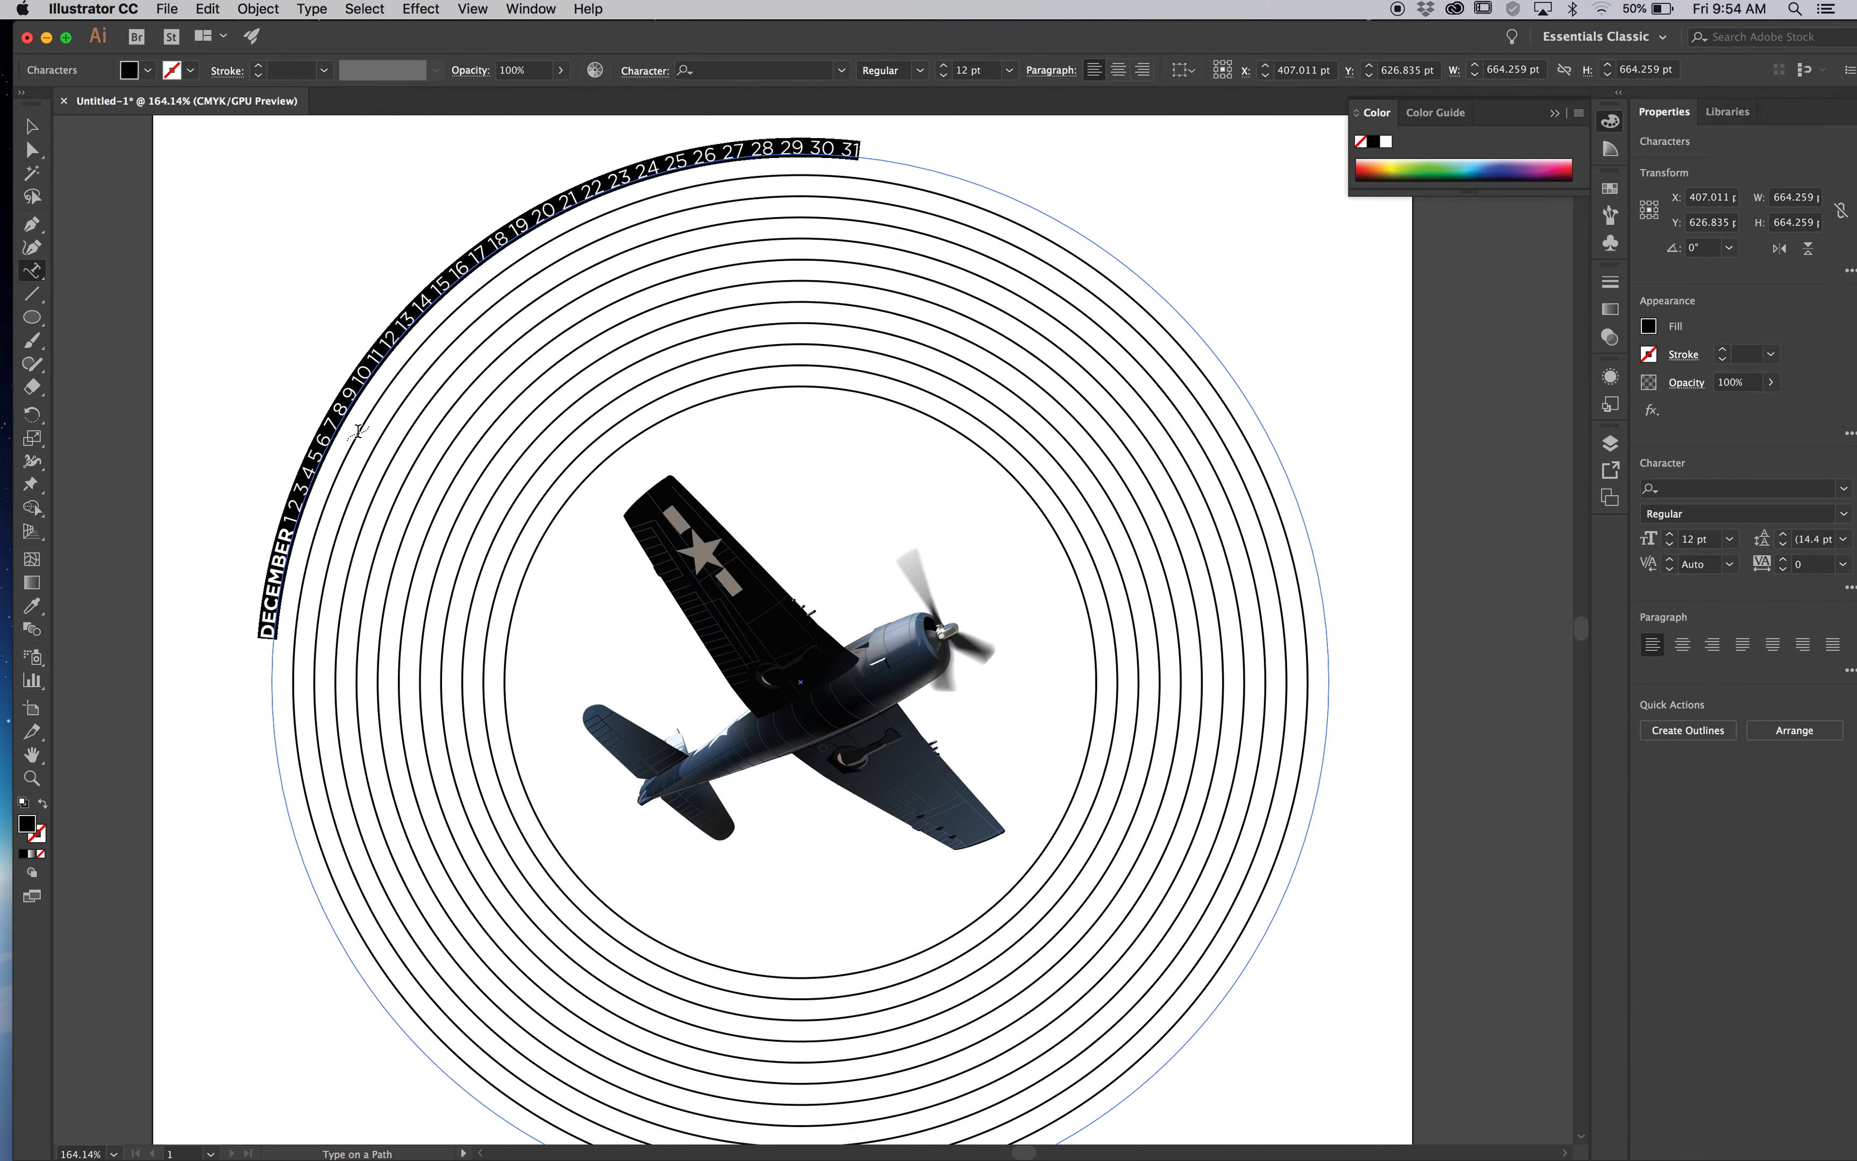
pyautogui.click(358, 431)
pyautogui.press('super+v')
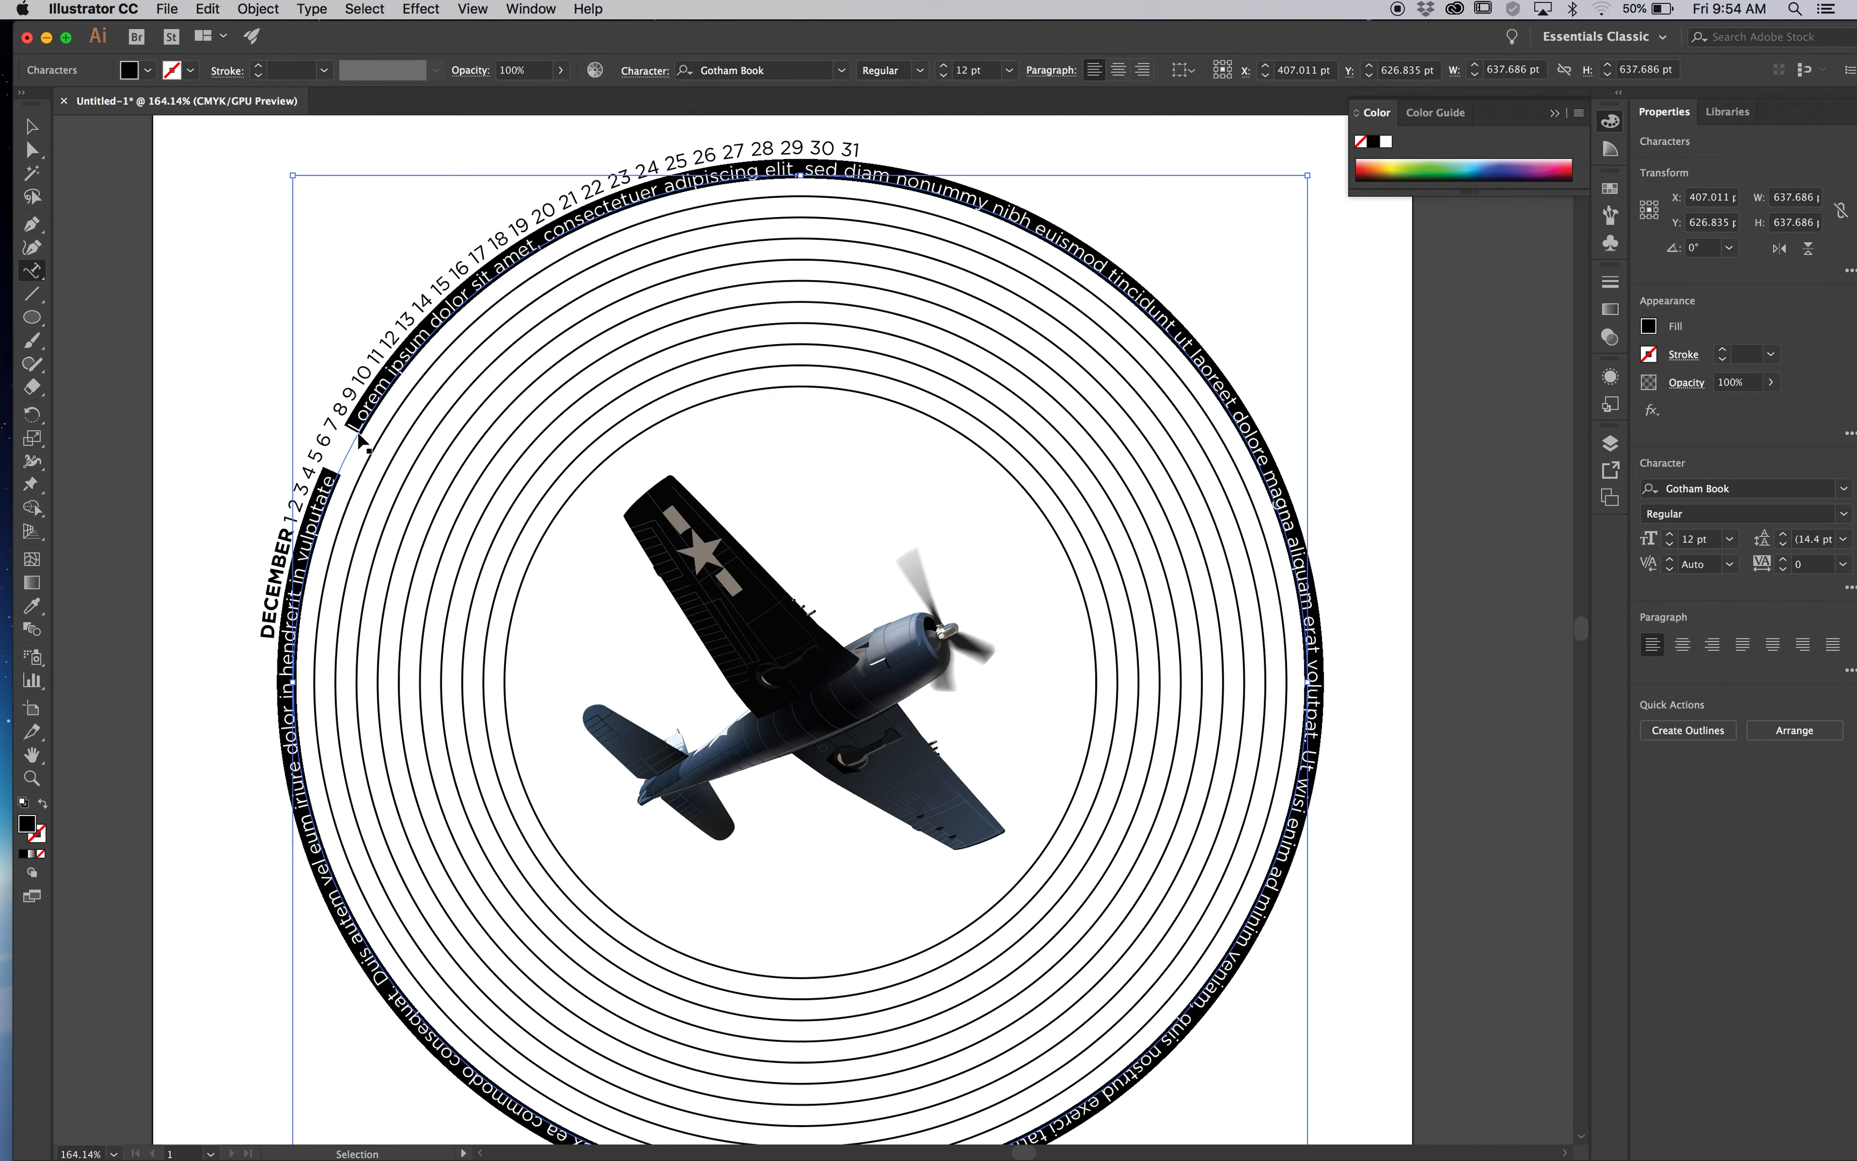
pyautogui.moveTo(354, 425); pyautogui.dragTo(392, 369)
pyautogui.write('NOVEMBER')
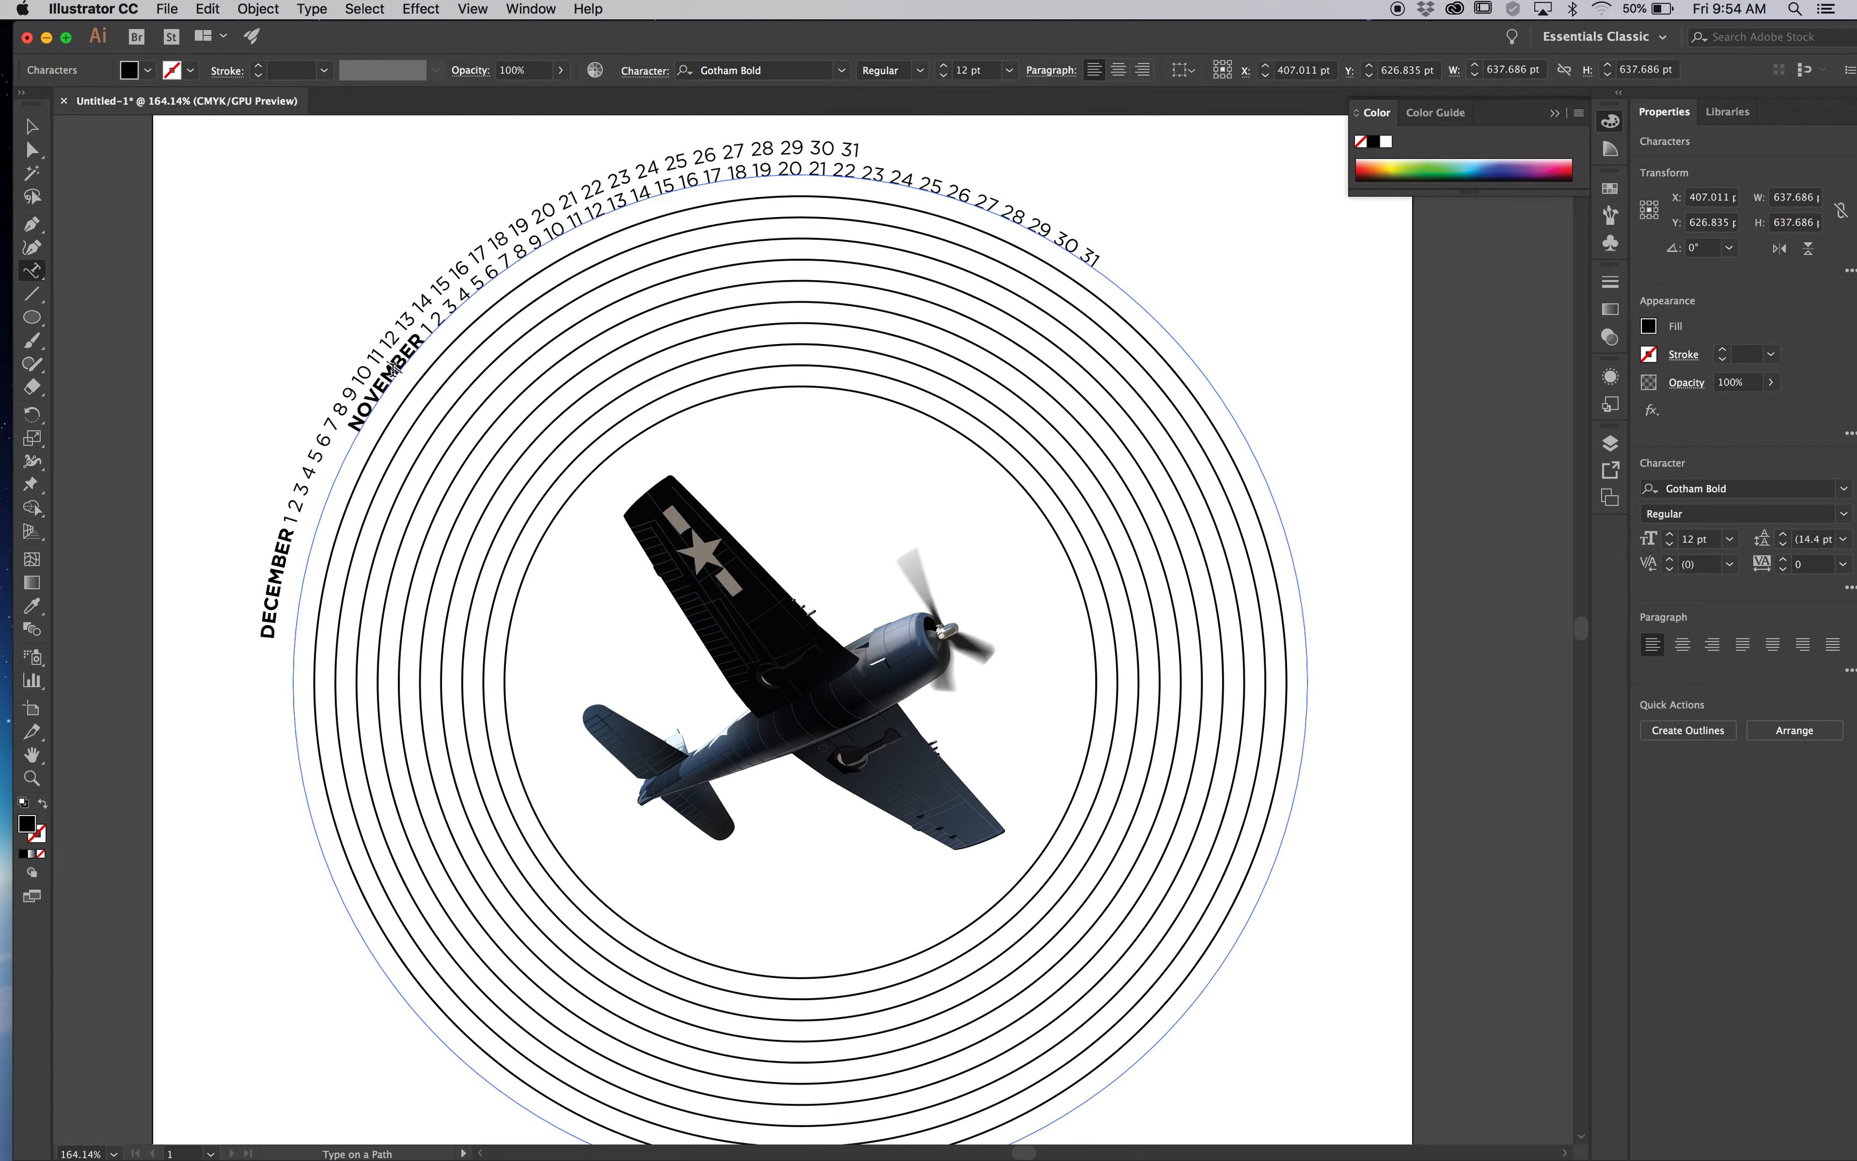
# Move the NOVEMBER text's end bracket to the circle's lower left and its start bracket level with the start of DECEMBER.
pyautogui.click(35, 127)
pyautogui.click(365, 430)
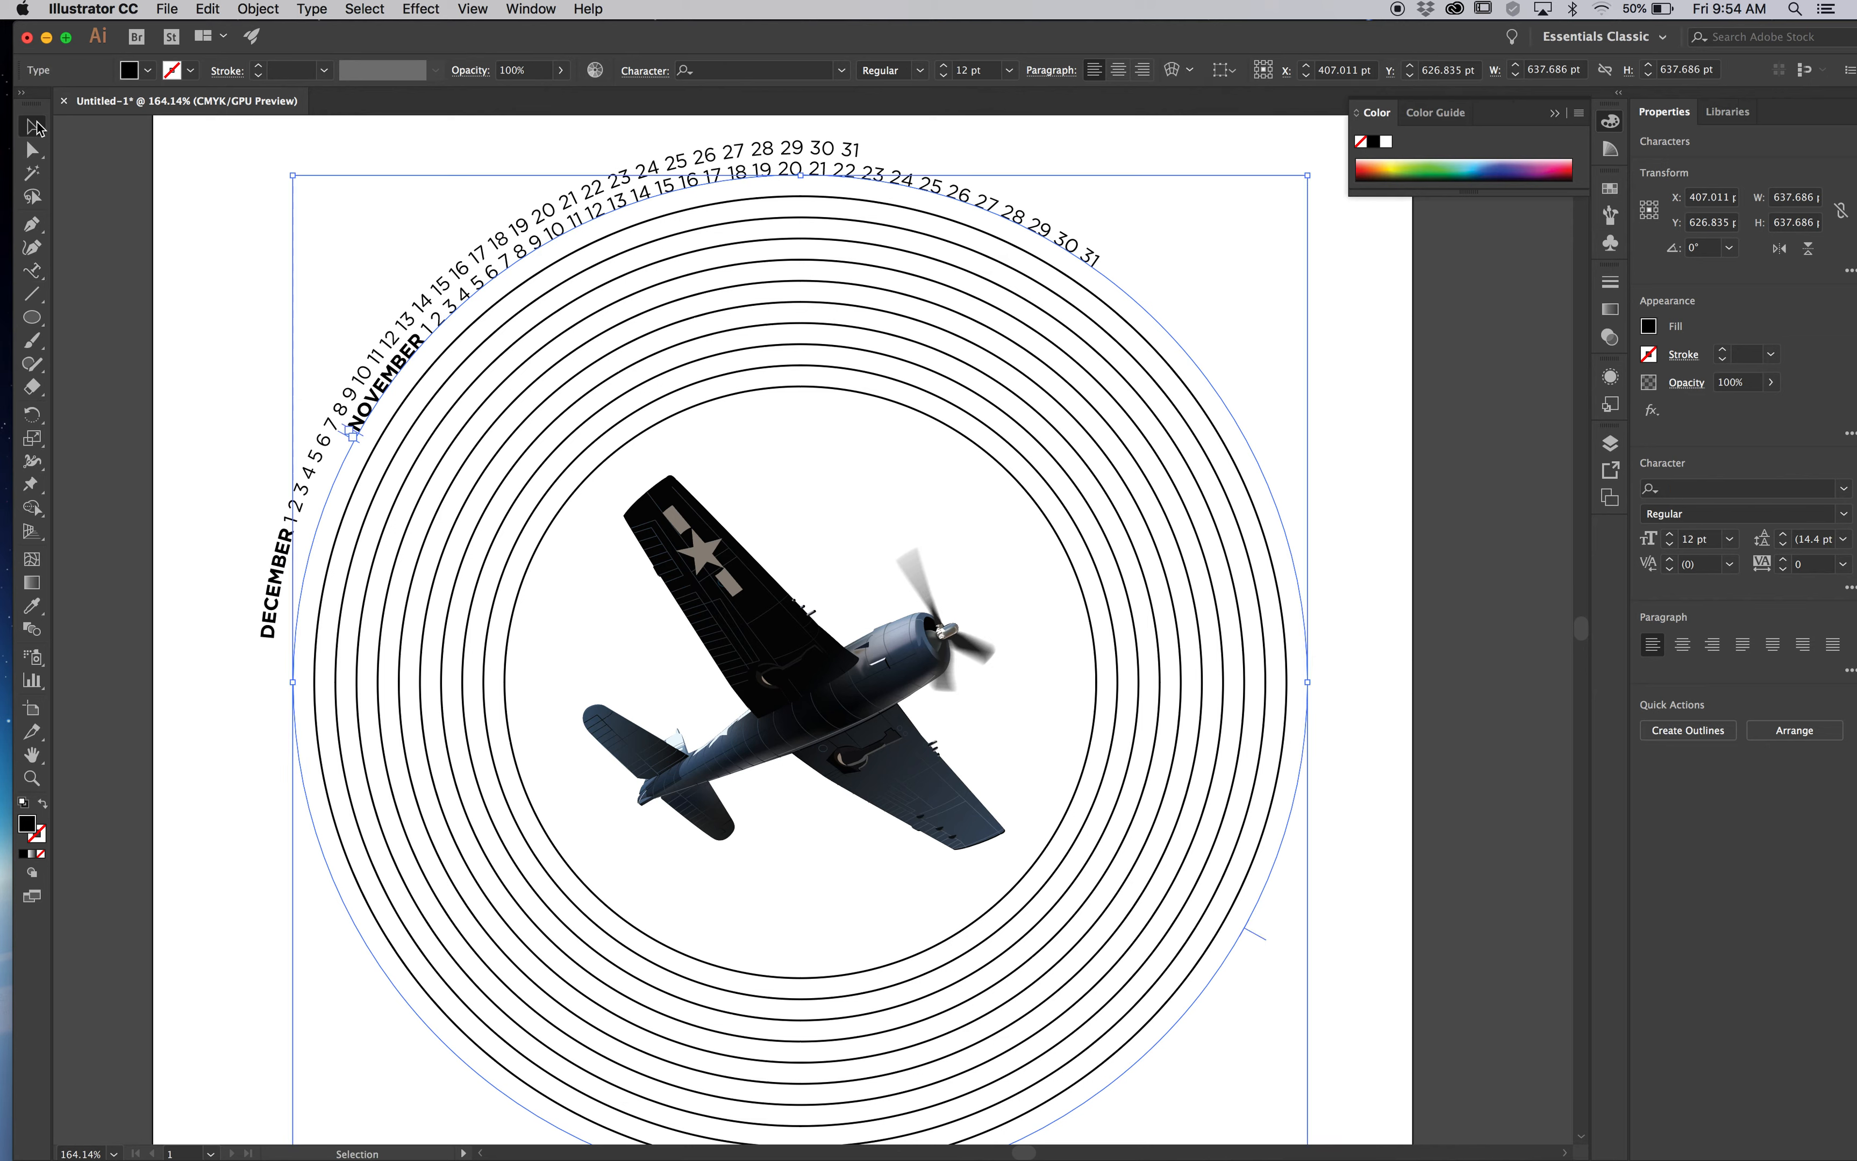
pyautogui.moveTo(359, 440); pyautogui.dragTo(370, 798)
pyautogui.moveTo(365, 439); pyautogui.dragTo(302, 642)
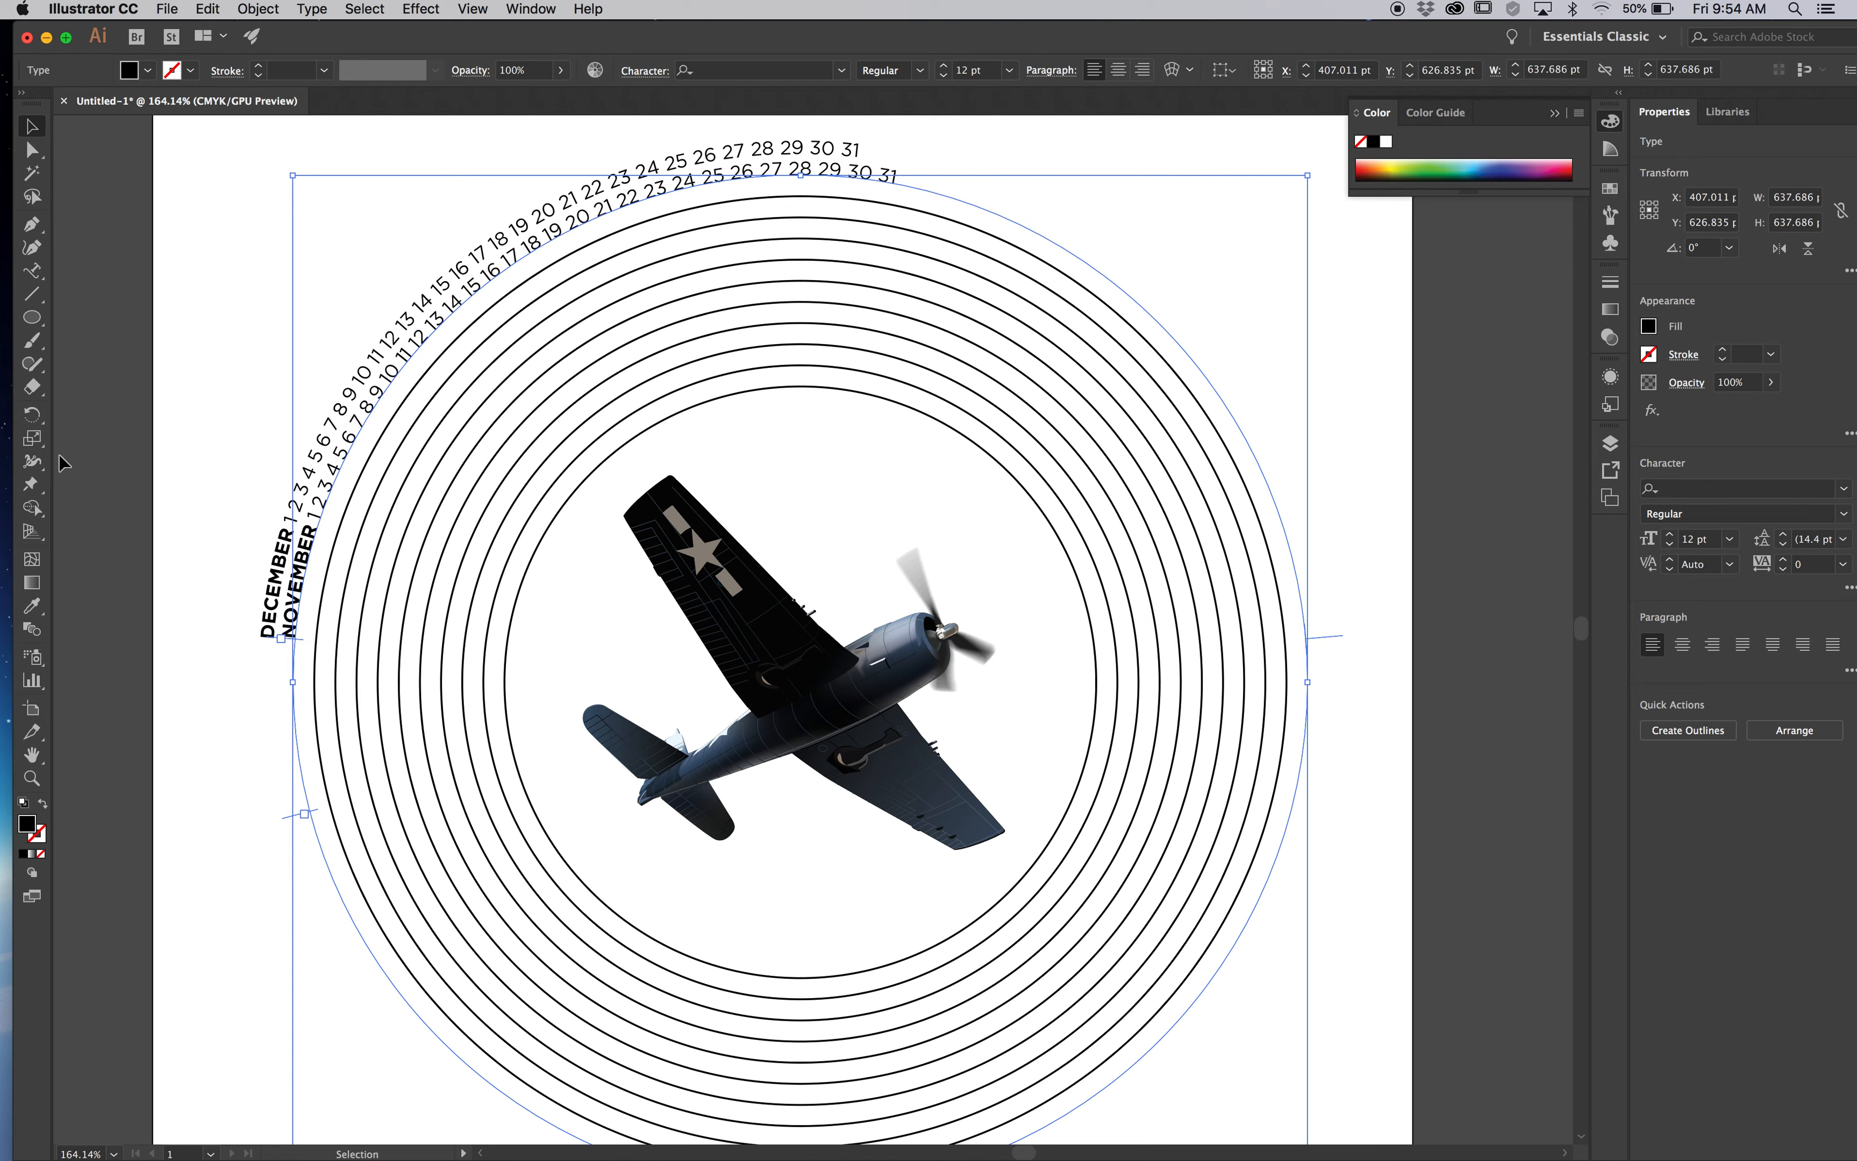
pyautogui.click(31, 225)
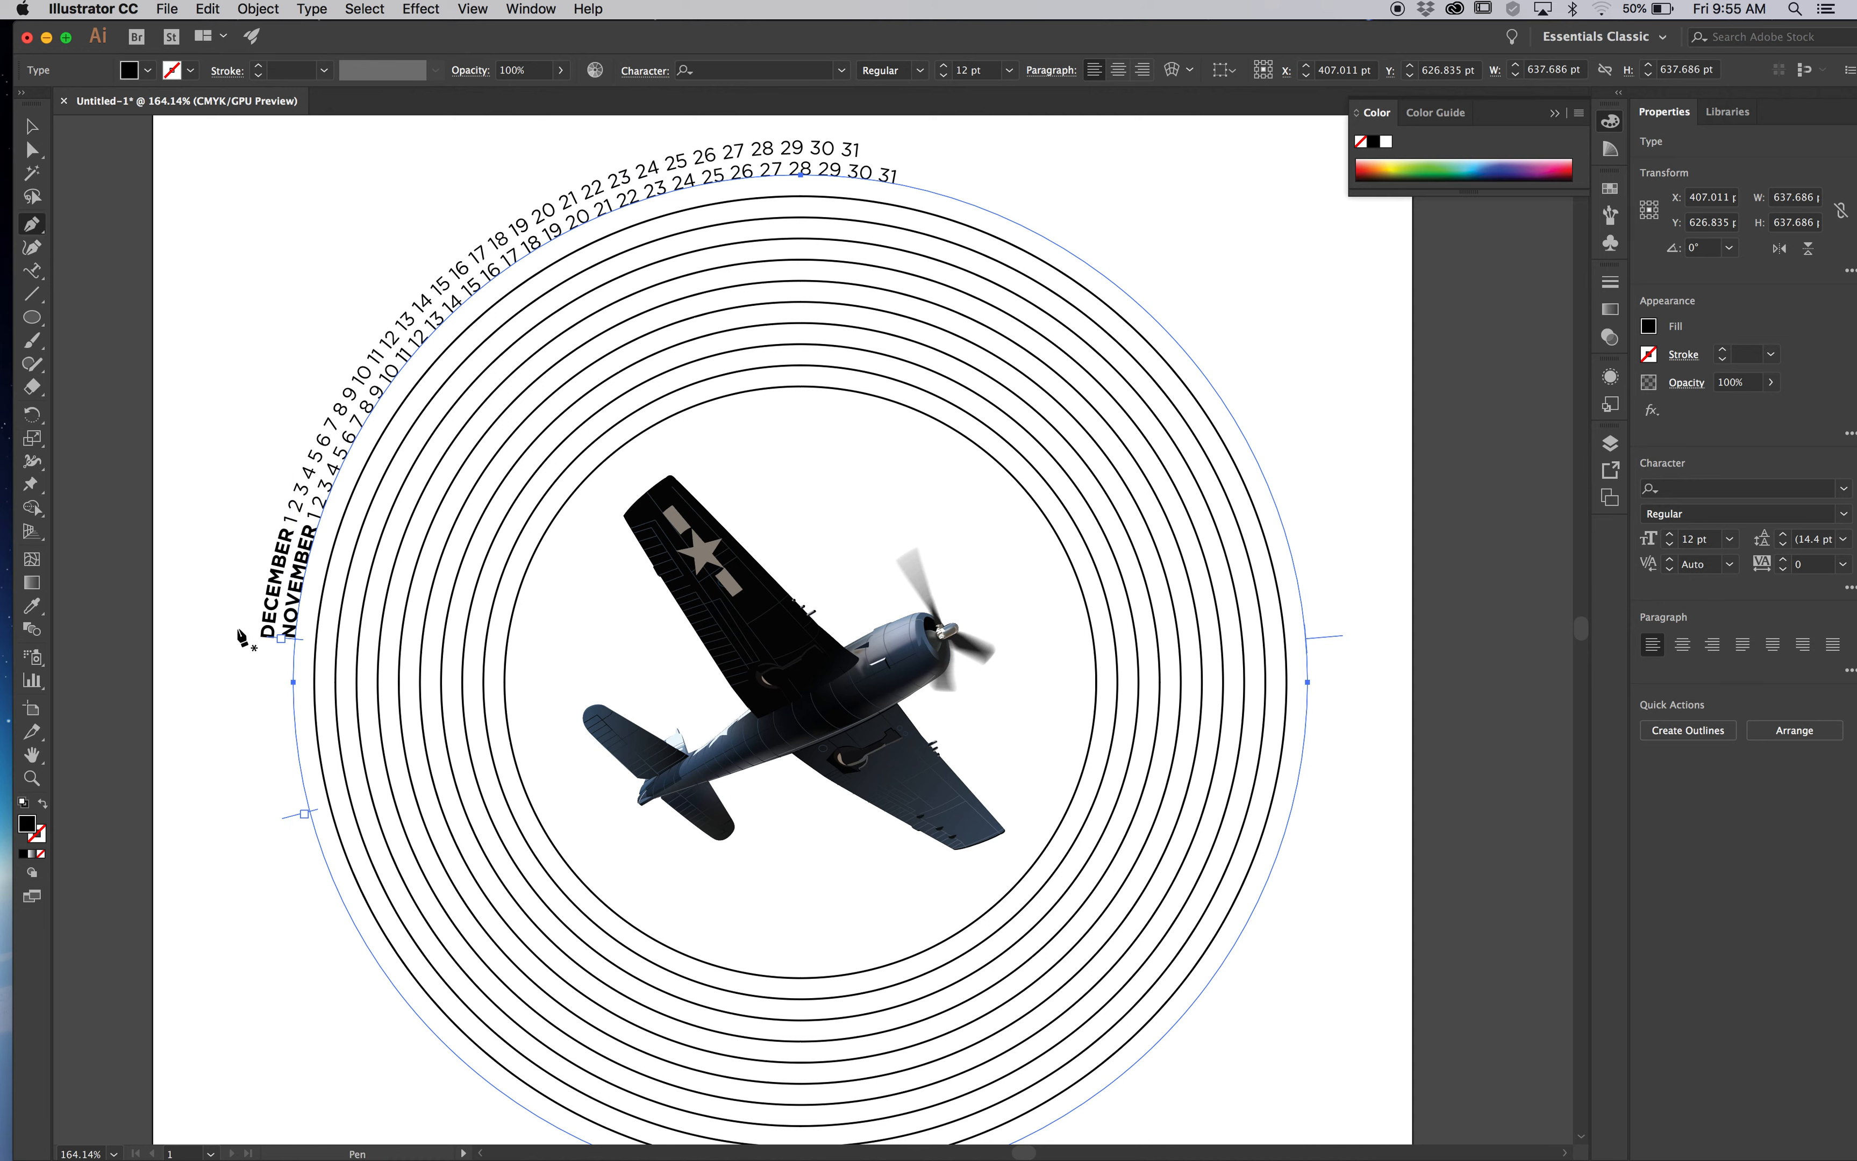
pyautogui.click(32, 126)
pyautogui.click(235, 210)
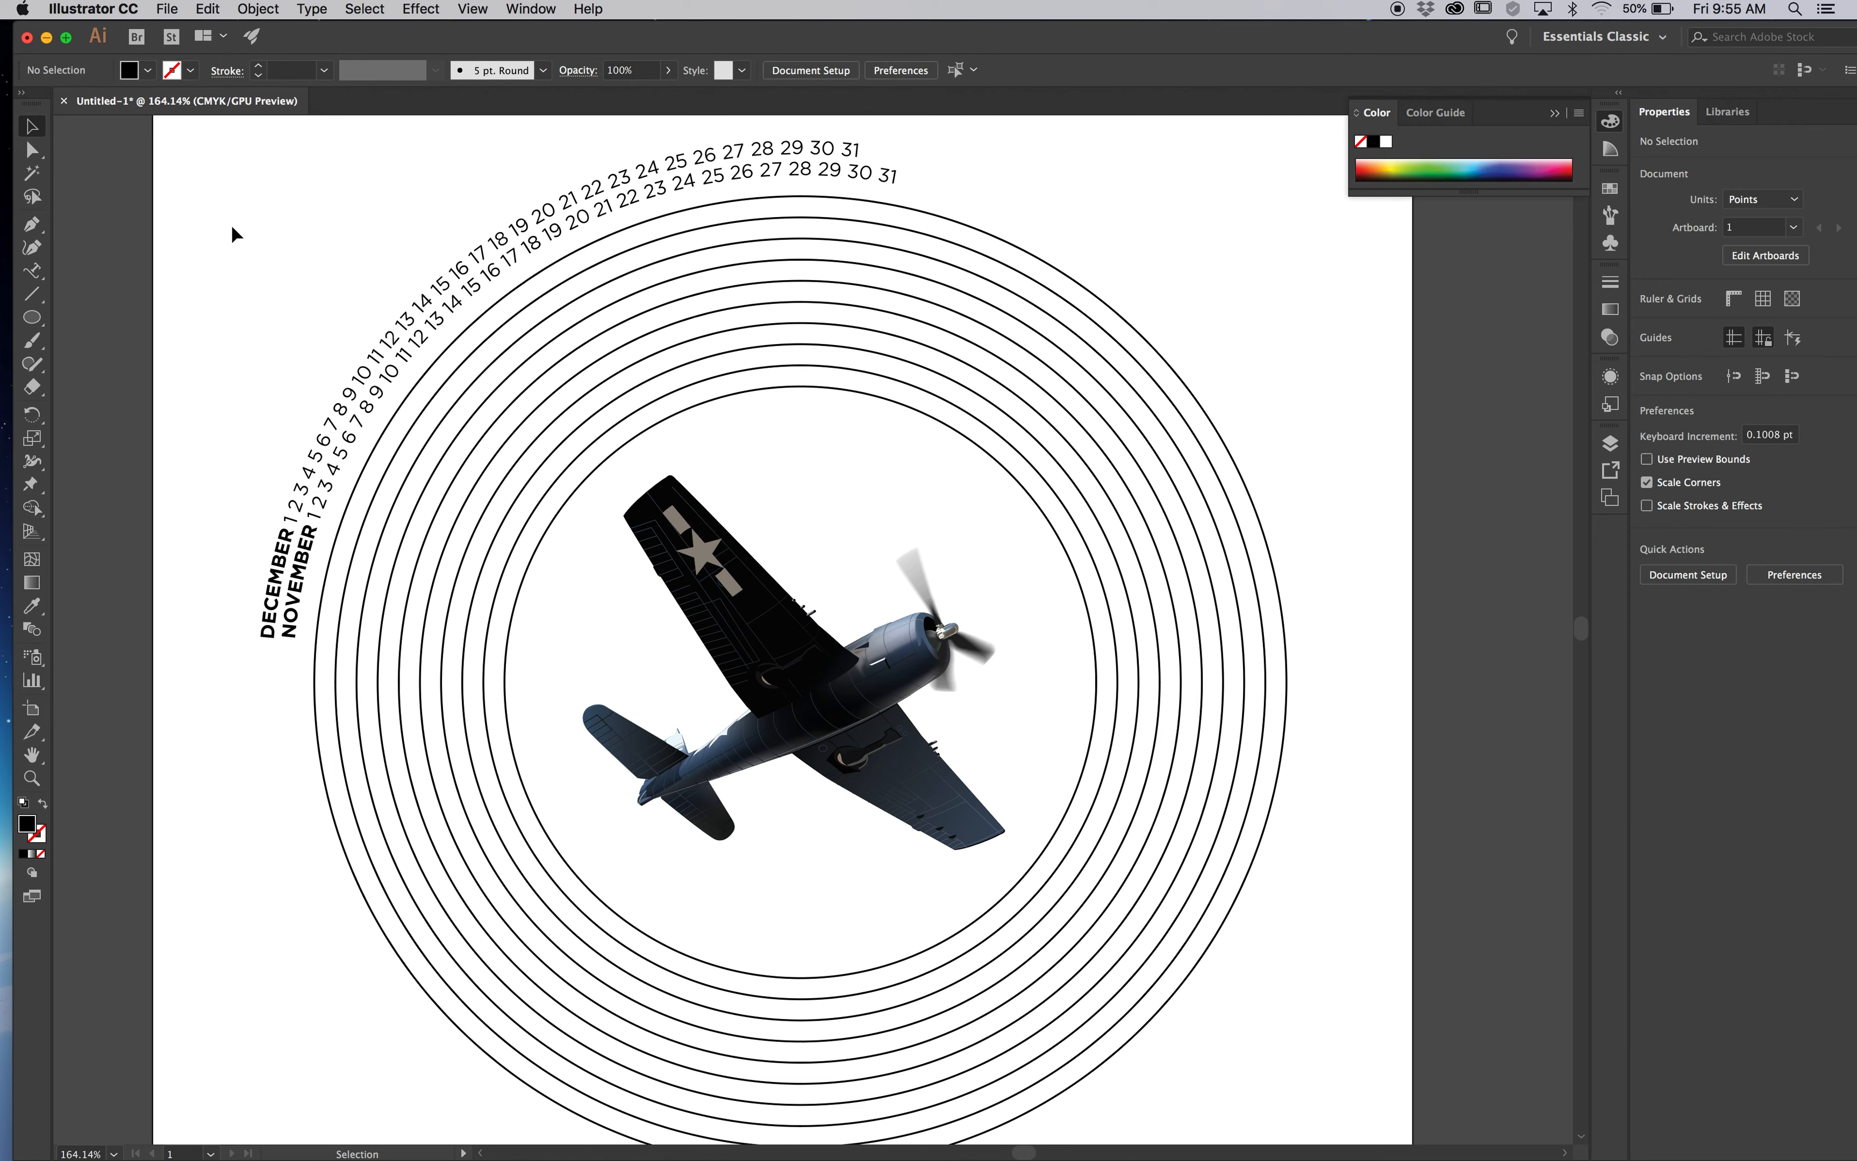
# Paste the copied month line onto the third circle from the outside and change its month name to OCTOBER.
pyautogui.click(386, 375)
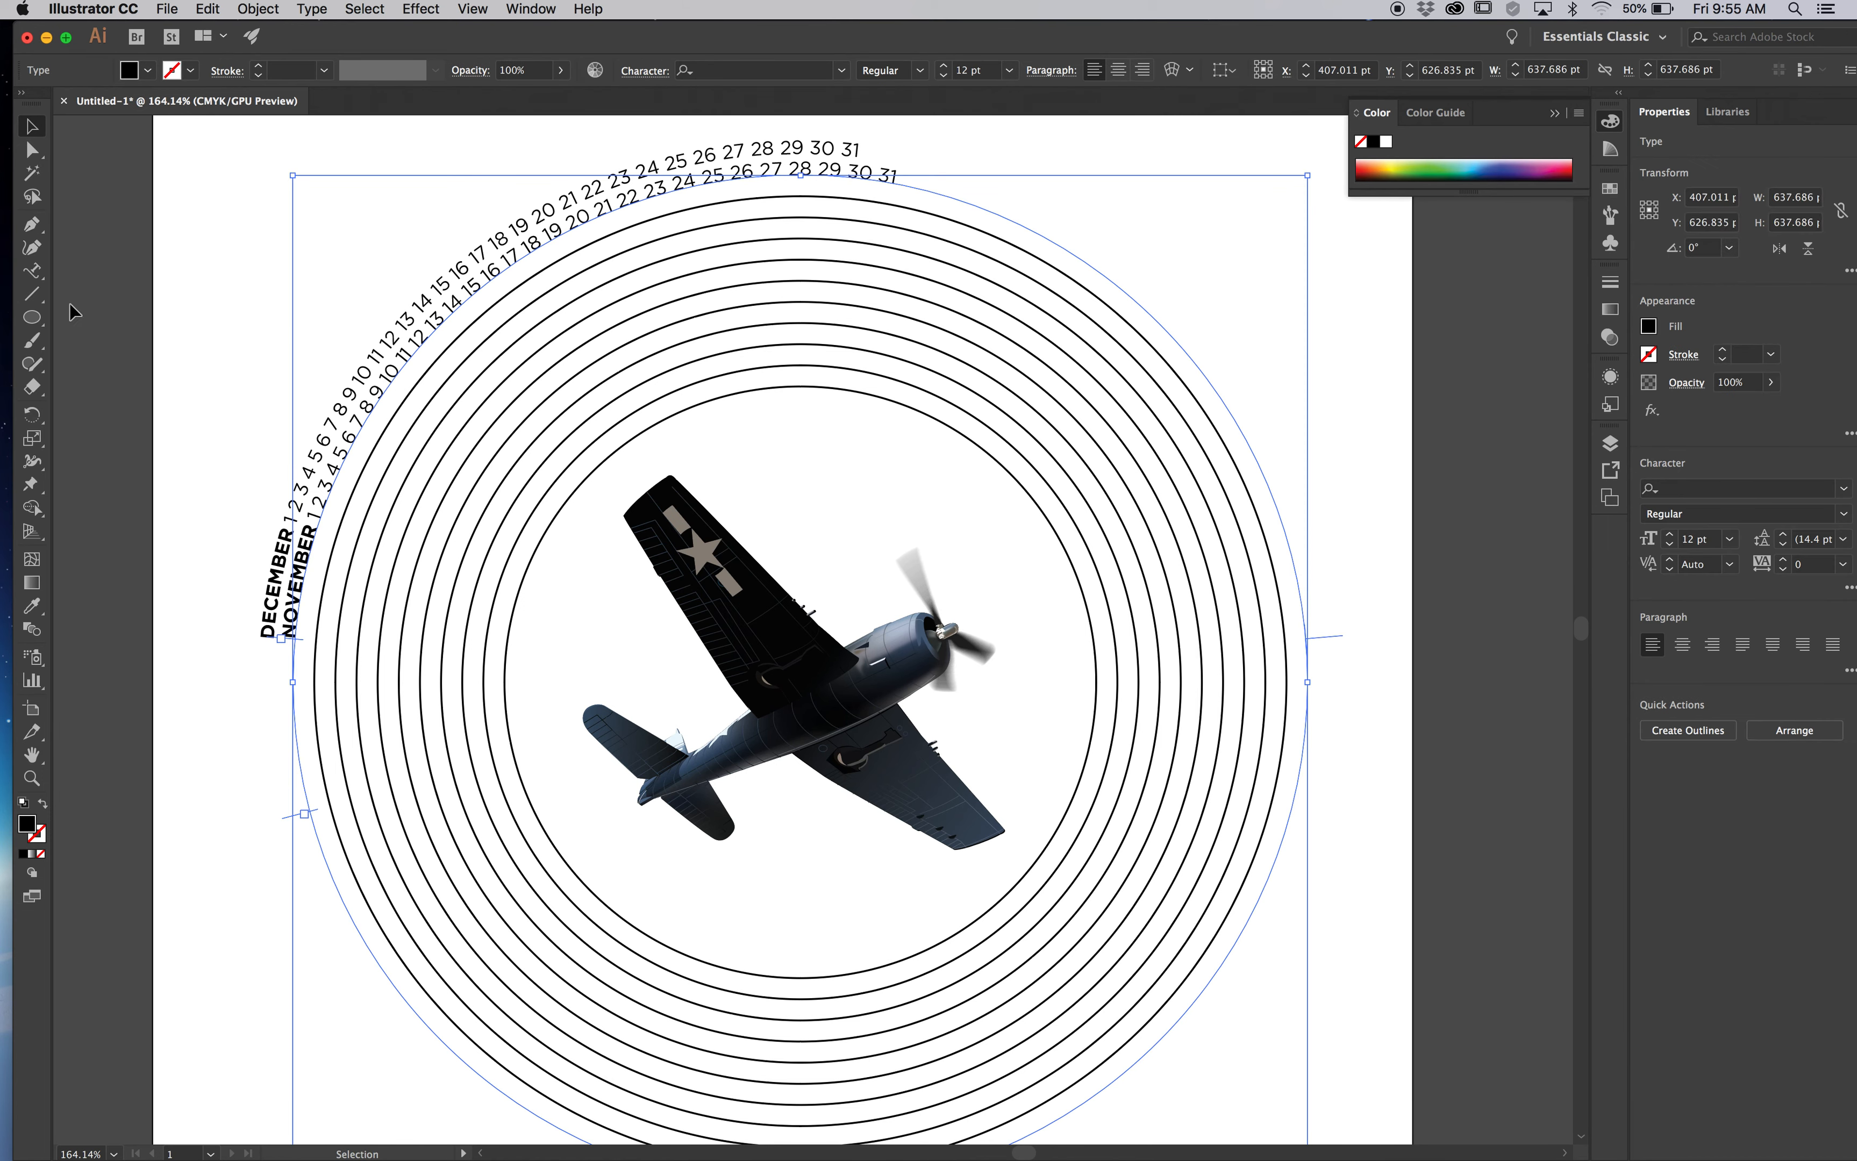
pyautogui.click(32, 274)
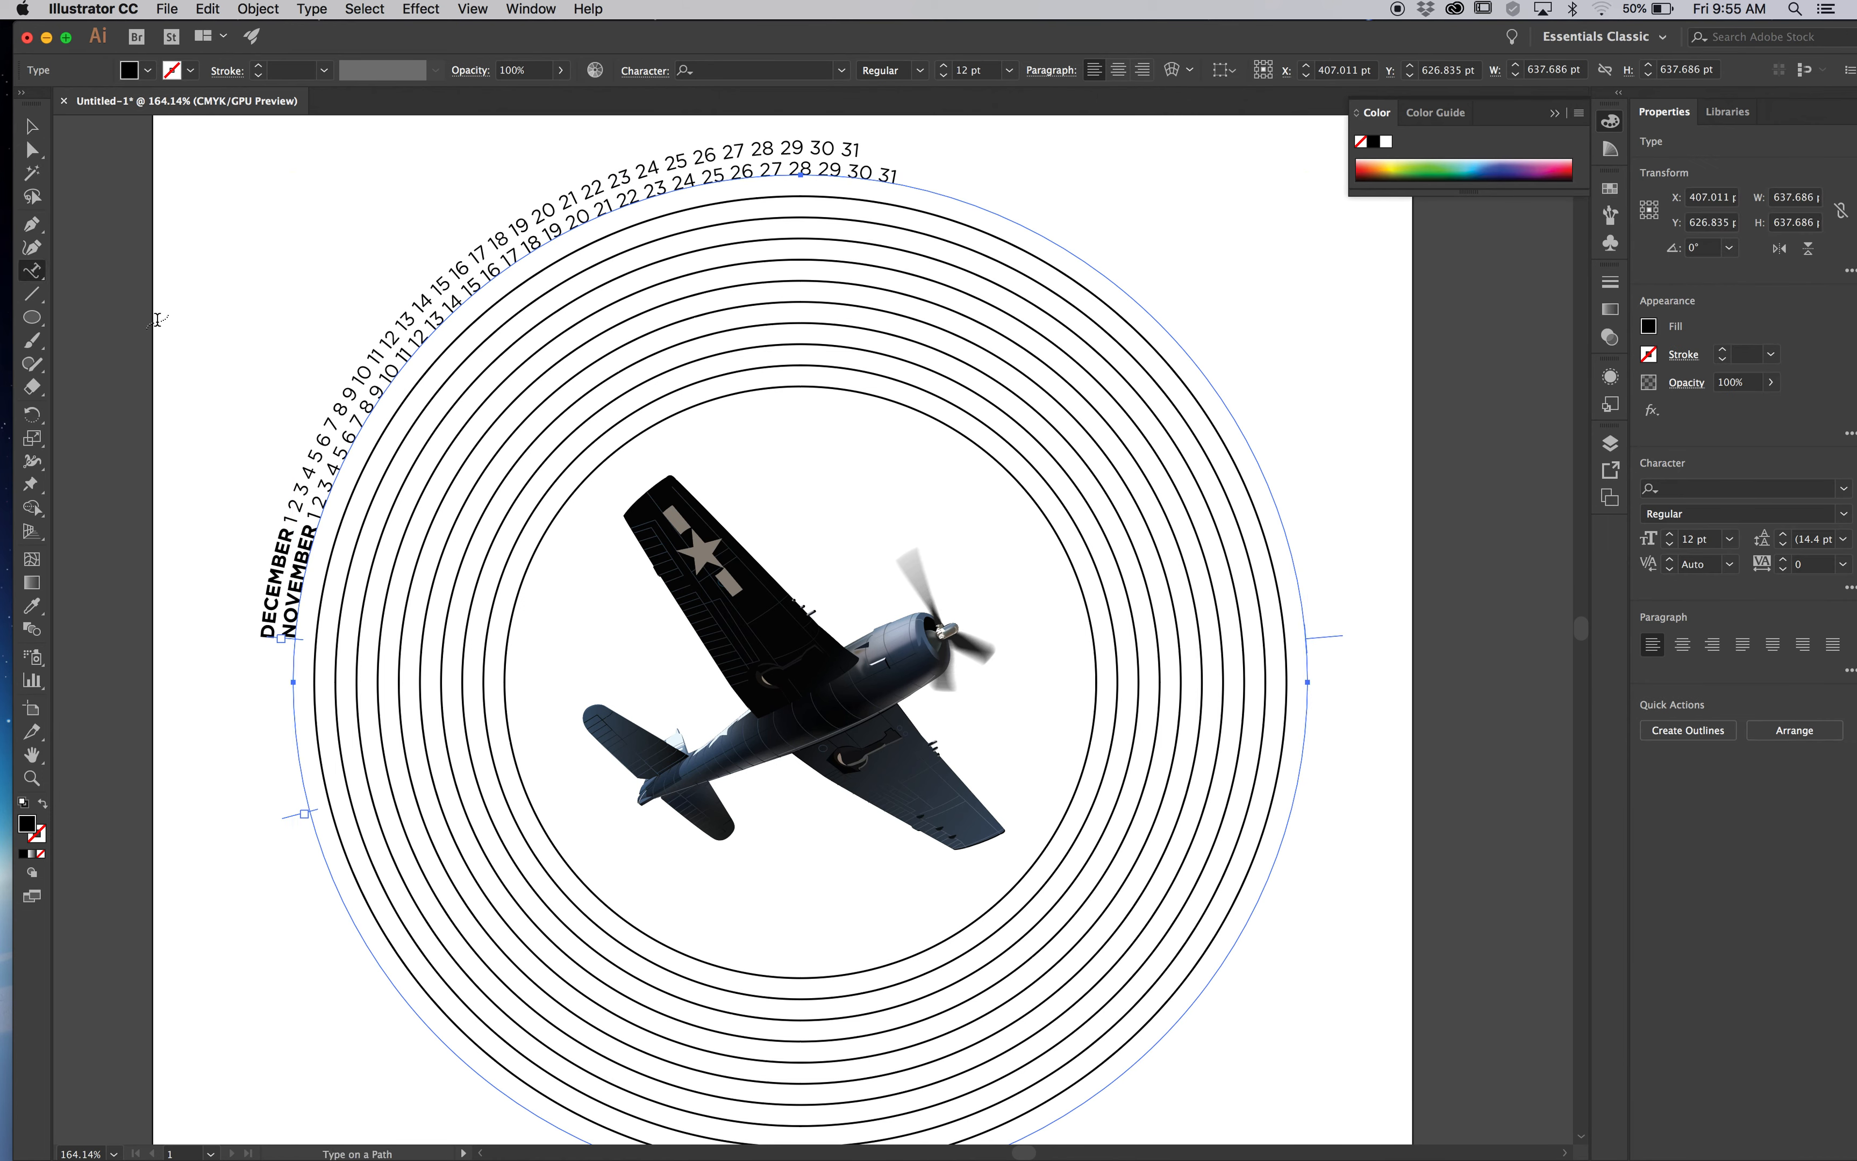
pyautogui.click(364, 461)
pyautogui.press('cmd+v')
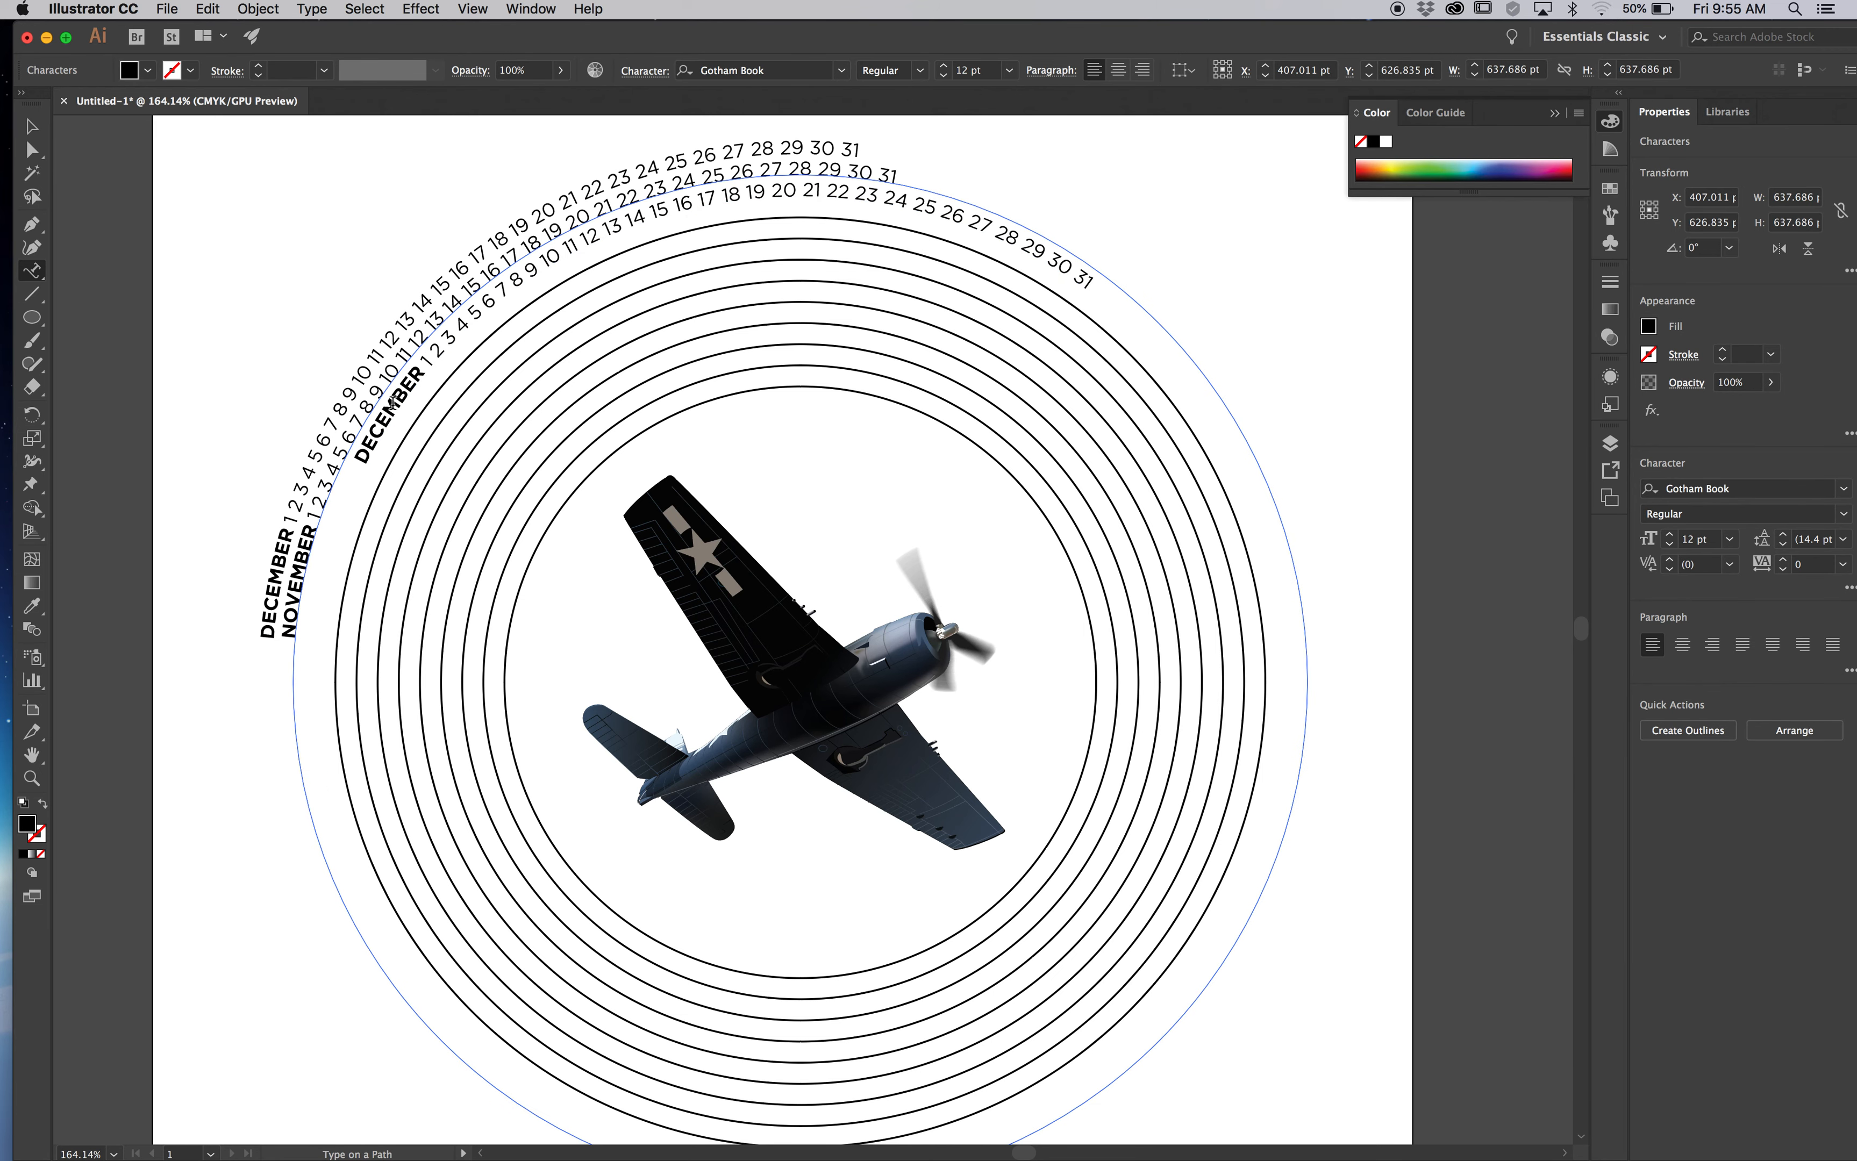
pyautogui.moveTo(397, 393); pyautogui.dragTo(364, 458)
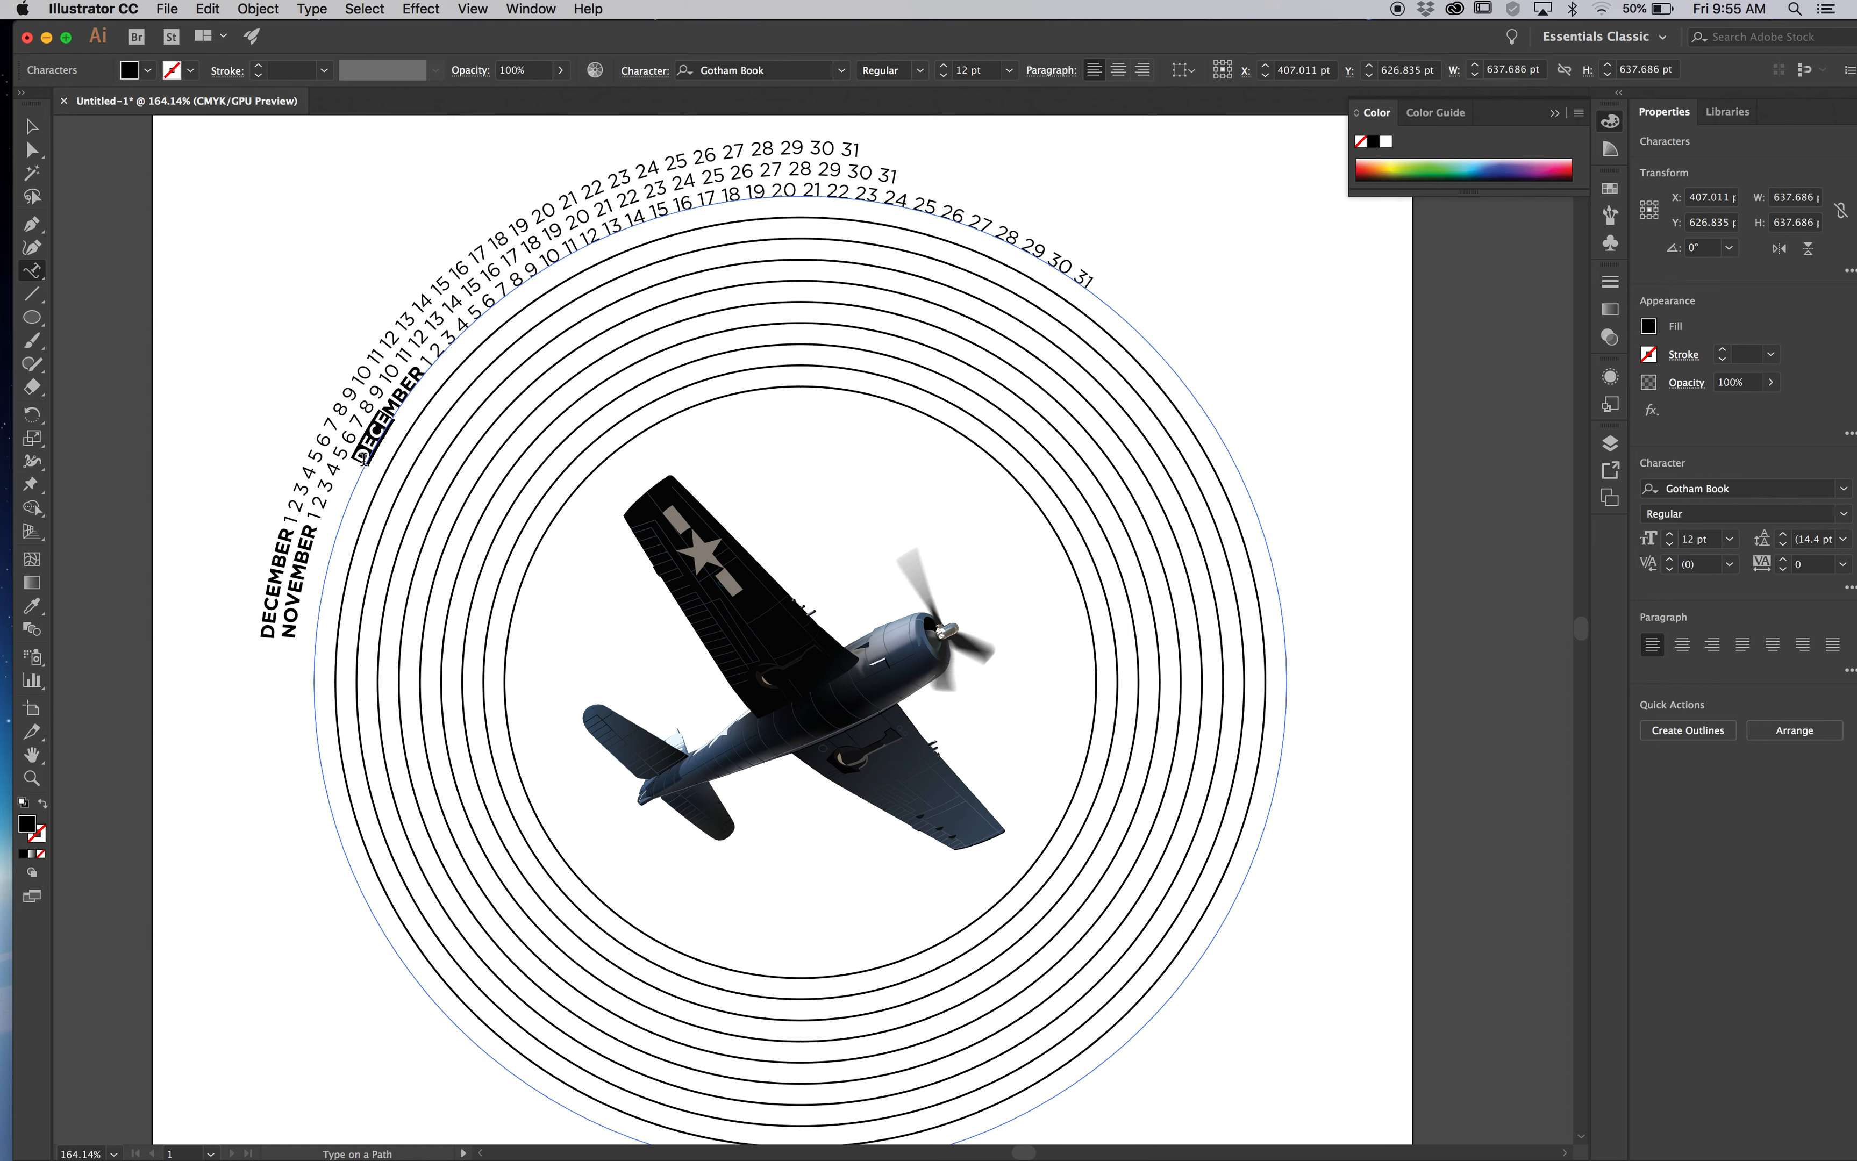
pyautogui.press('BackSpace')
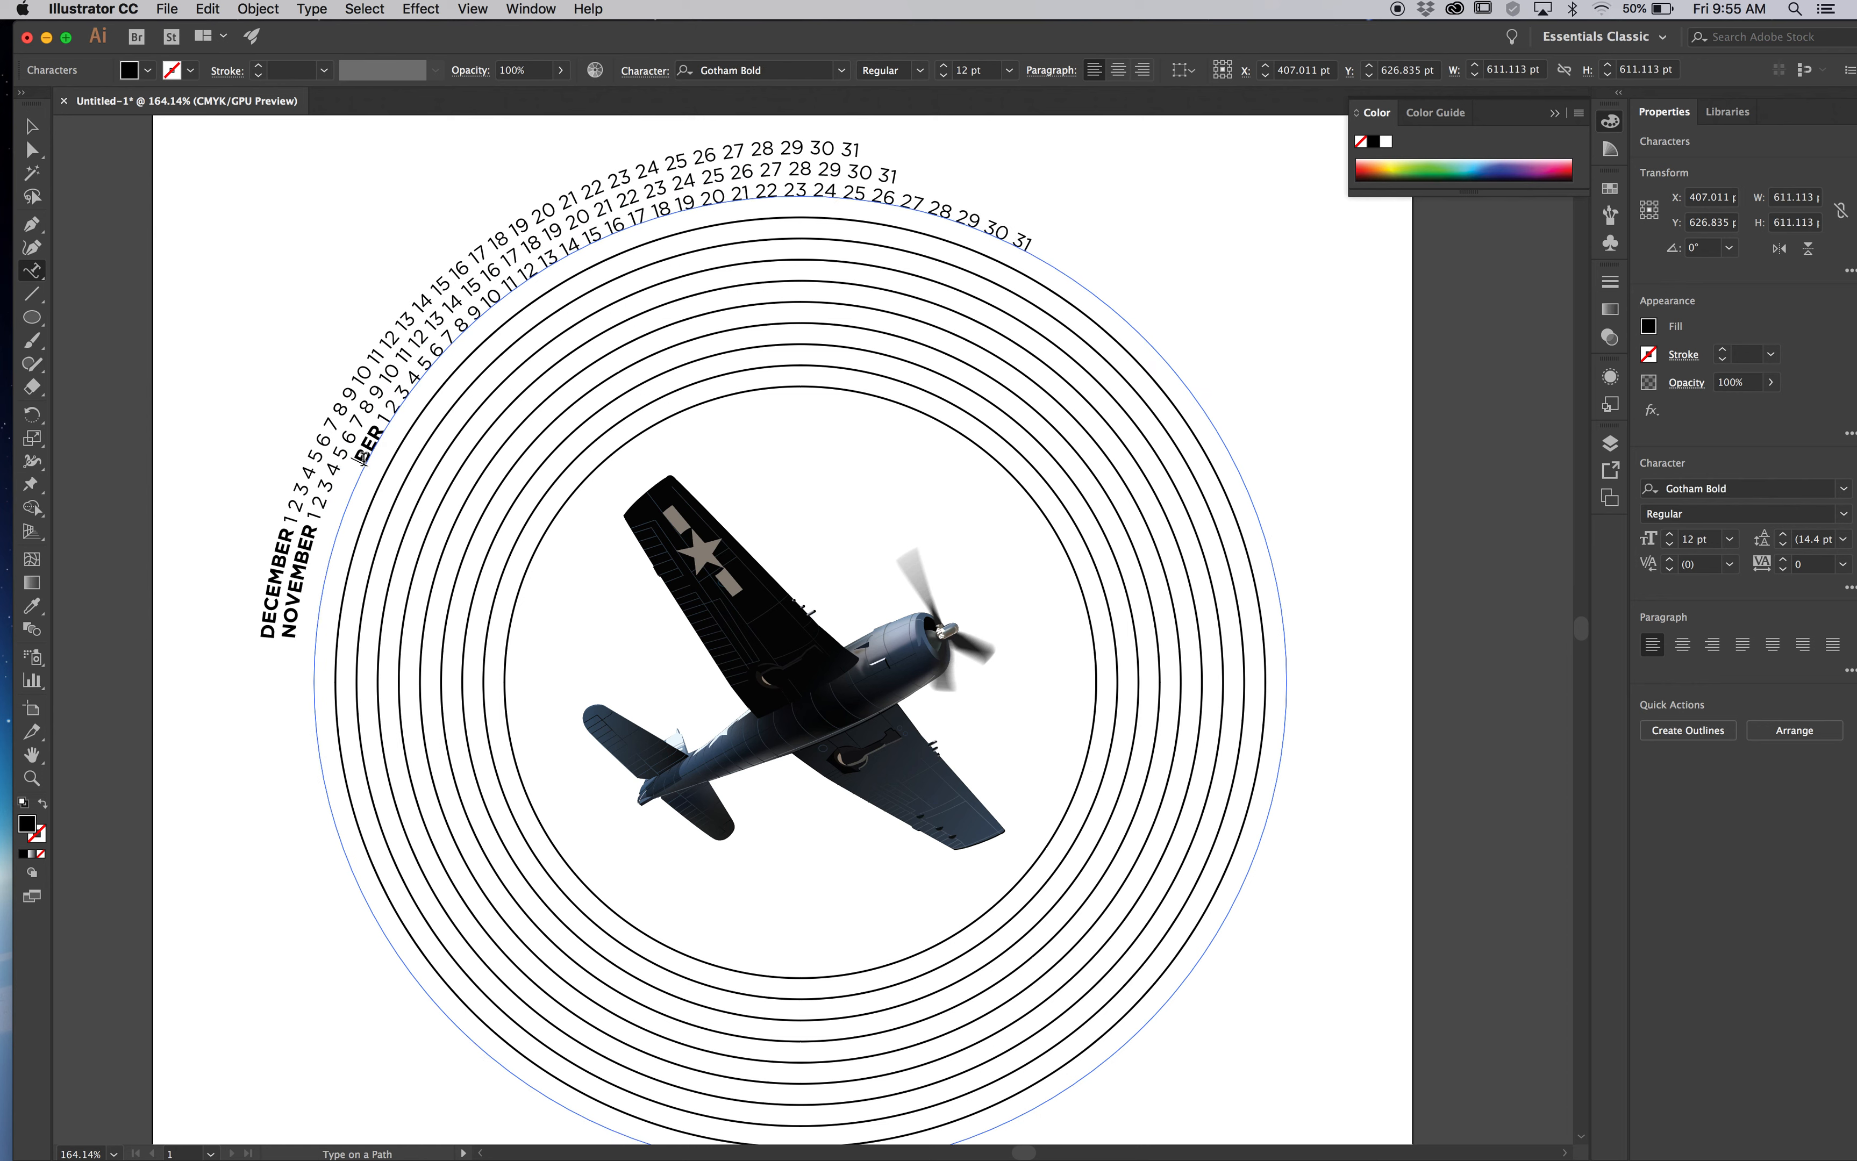
pyautogui.write('OCTO')
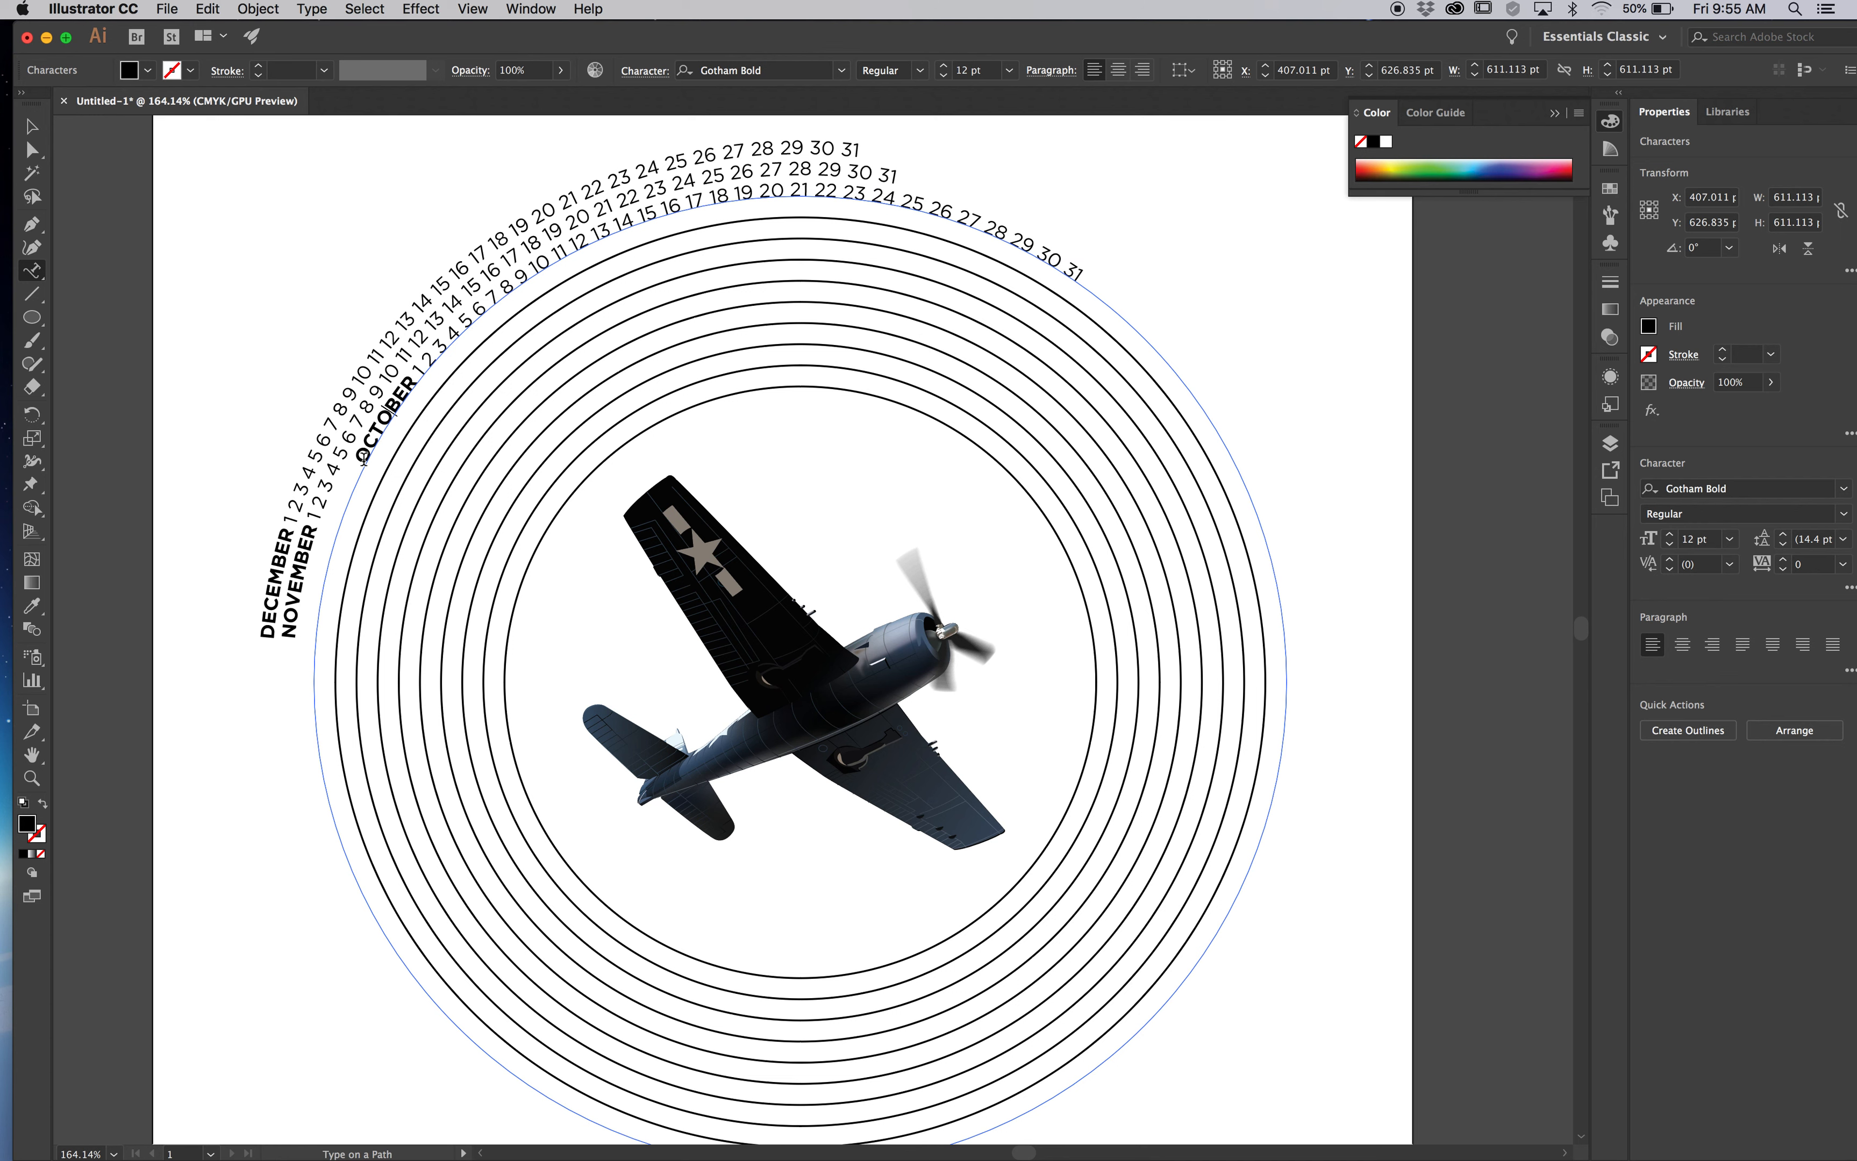
# Move the OCTOBER text's path brackets so the line starts level with DECEMBER and NOVEMBER, then deselect it.
pyautogui.click(34, 128)
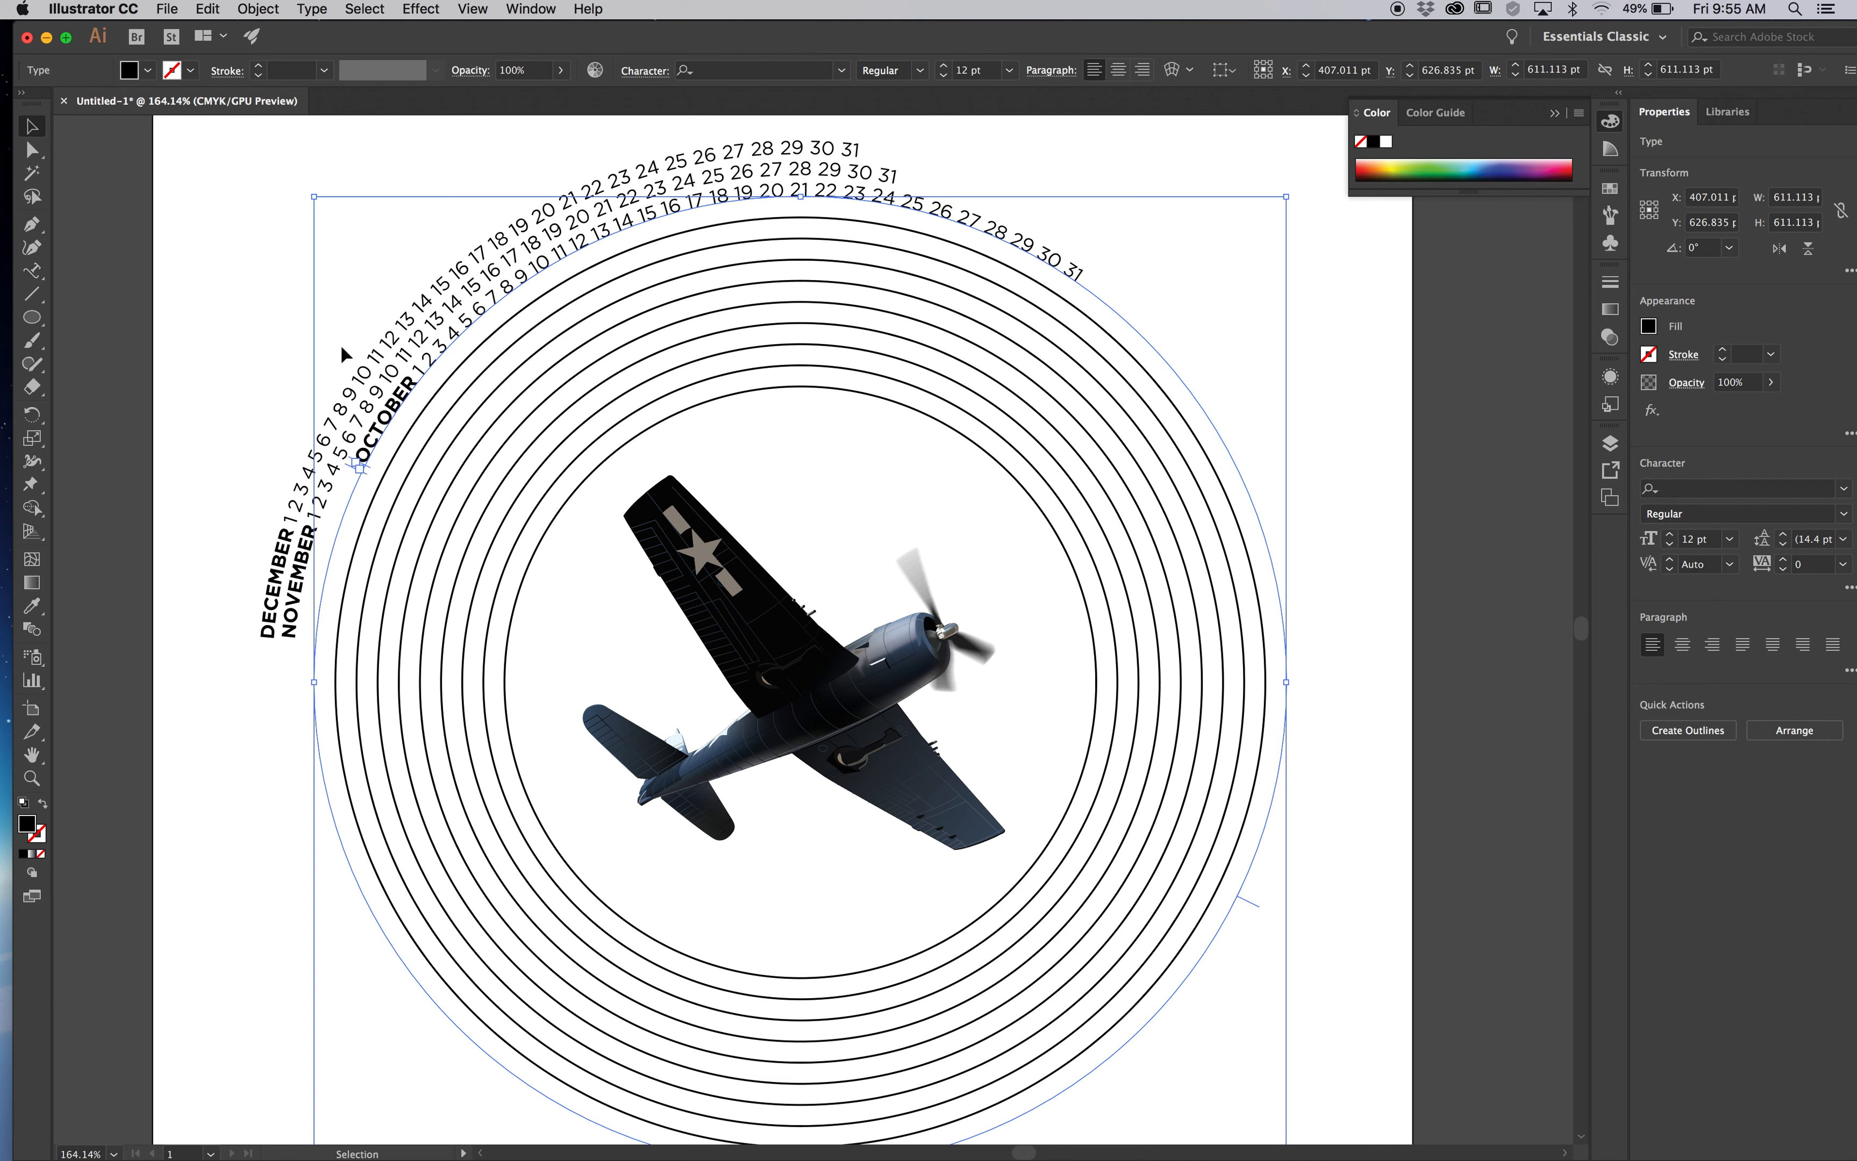
pyautogui.moveTo(367, 471); pyautogui.dragTo(325, 649)
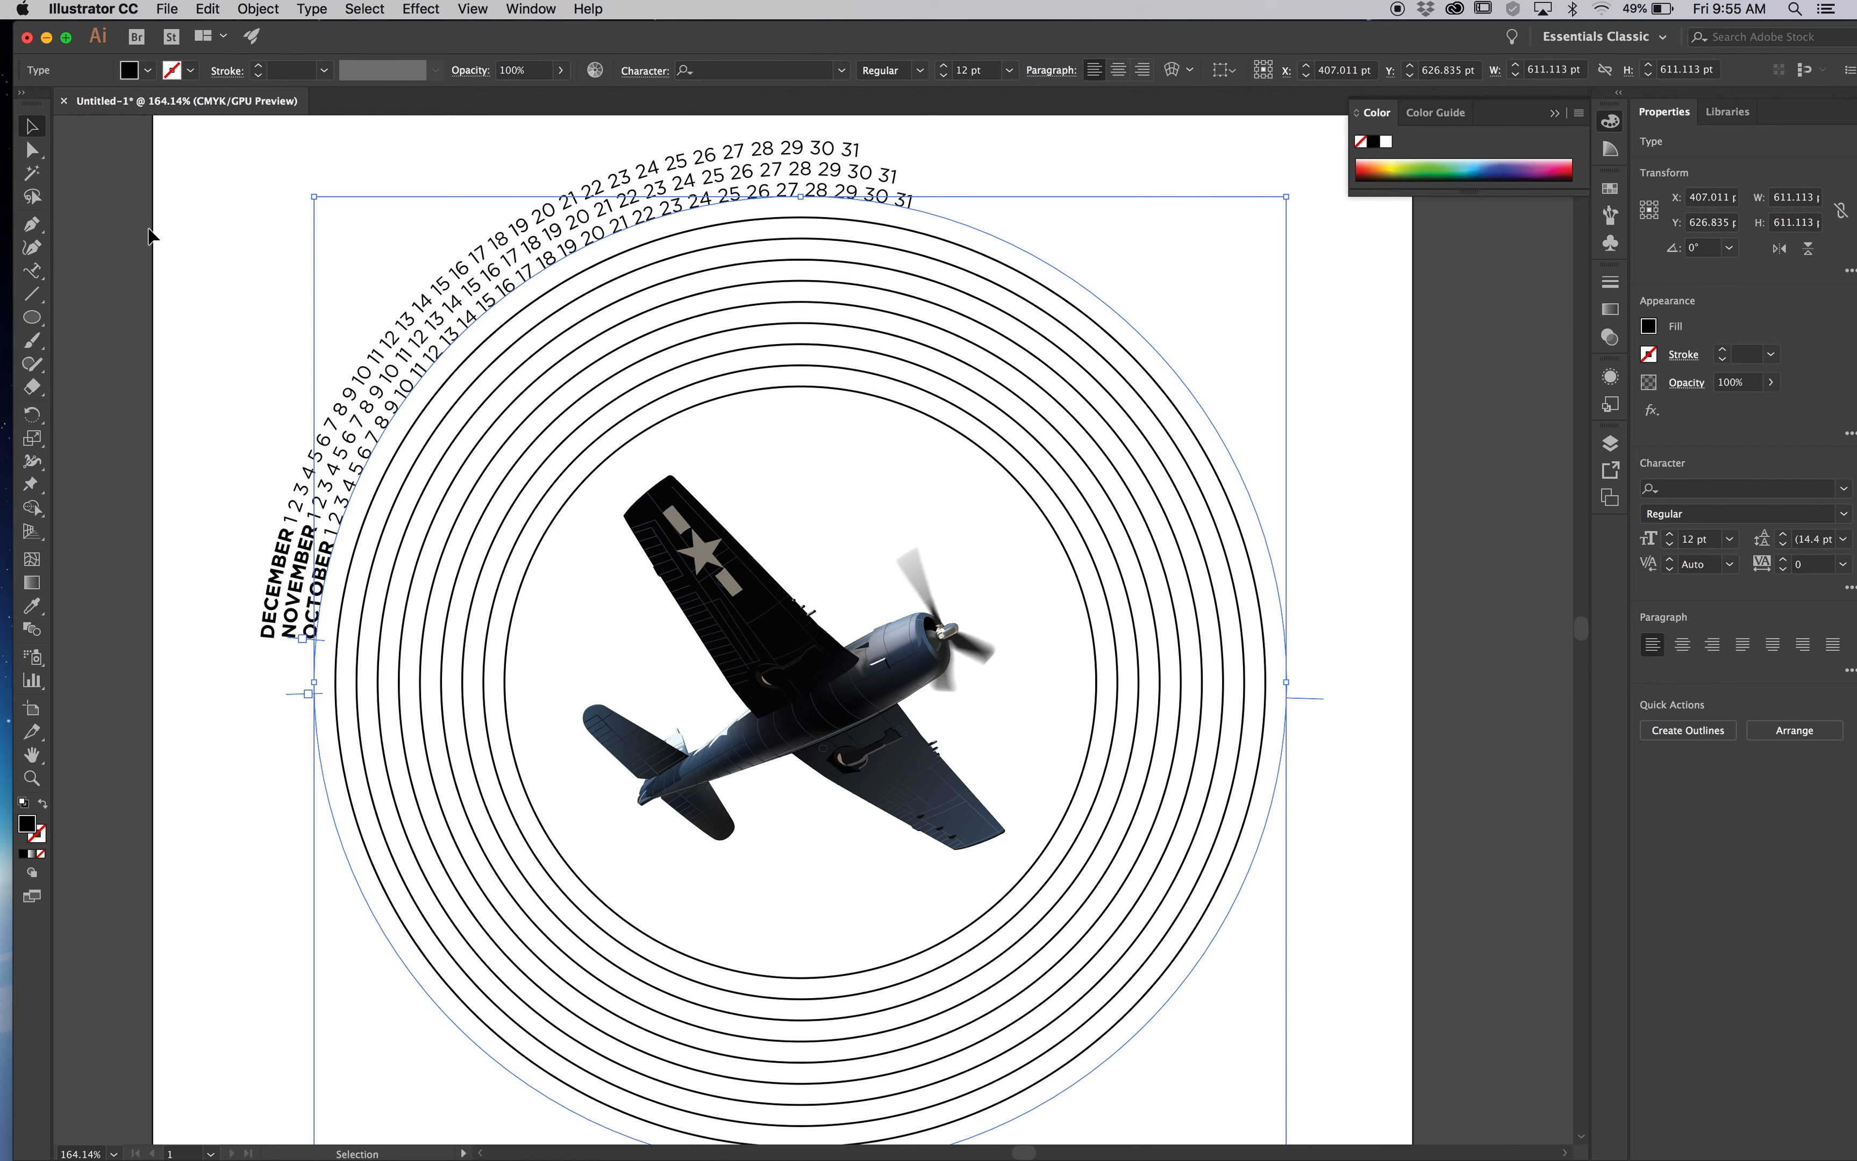
pyautogui.click(215, 188)
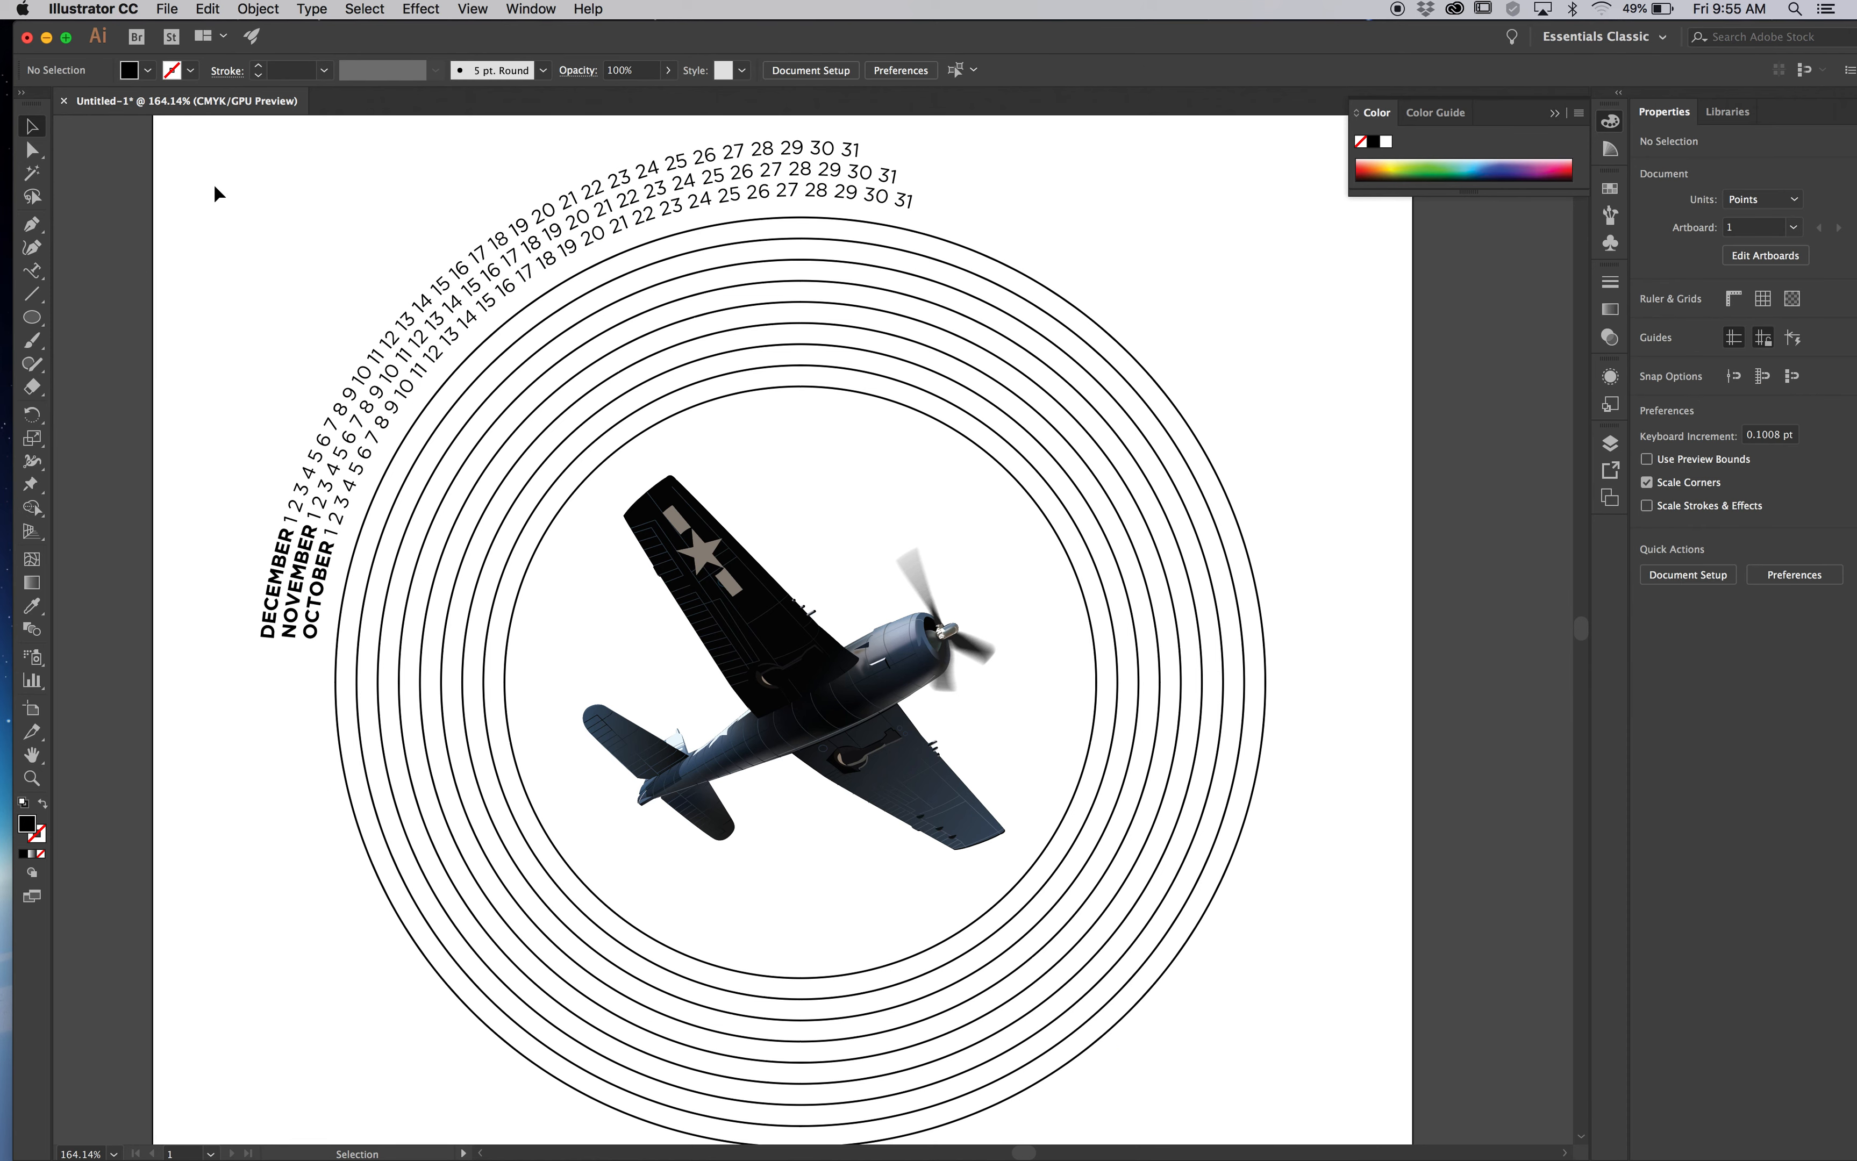